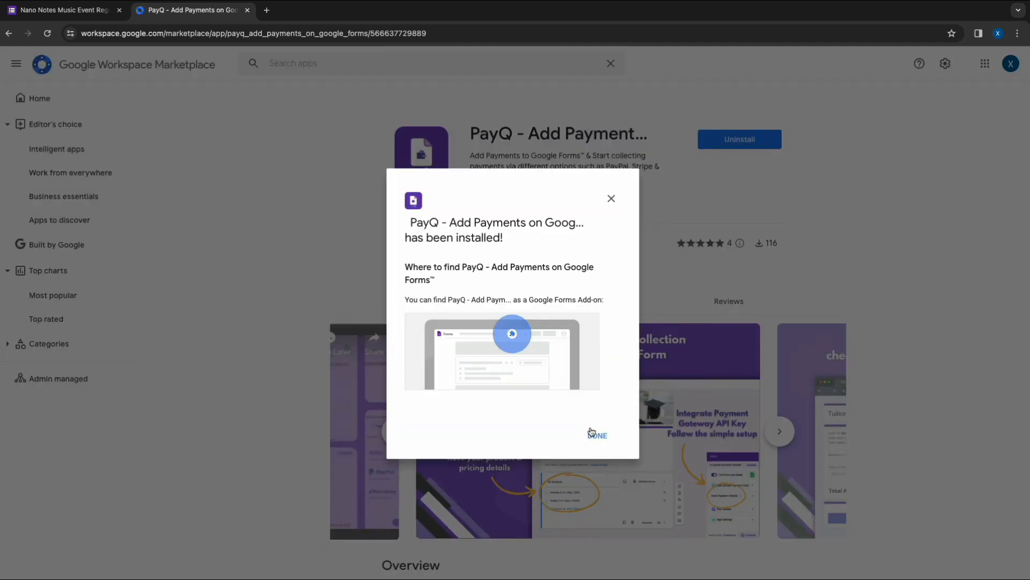
- Close the PayQ installation confirmation
click(592, 432)
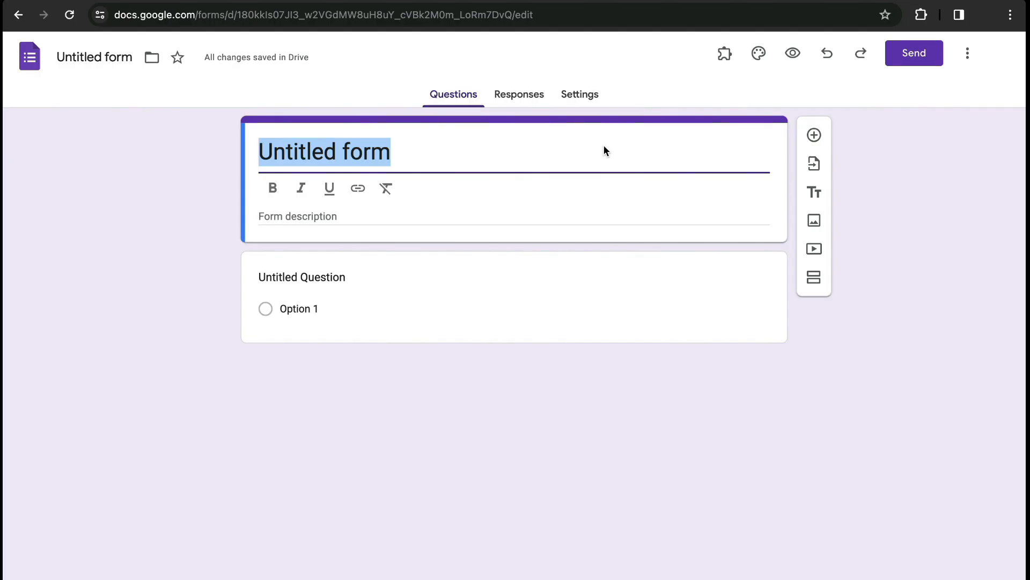
- Title the form "Nano Notes Music Event Registration" and add a "Sing Along!" description with date 20th January 2024, time 19:00-23:00 and venue address
text(Na)
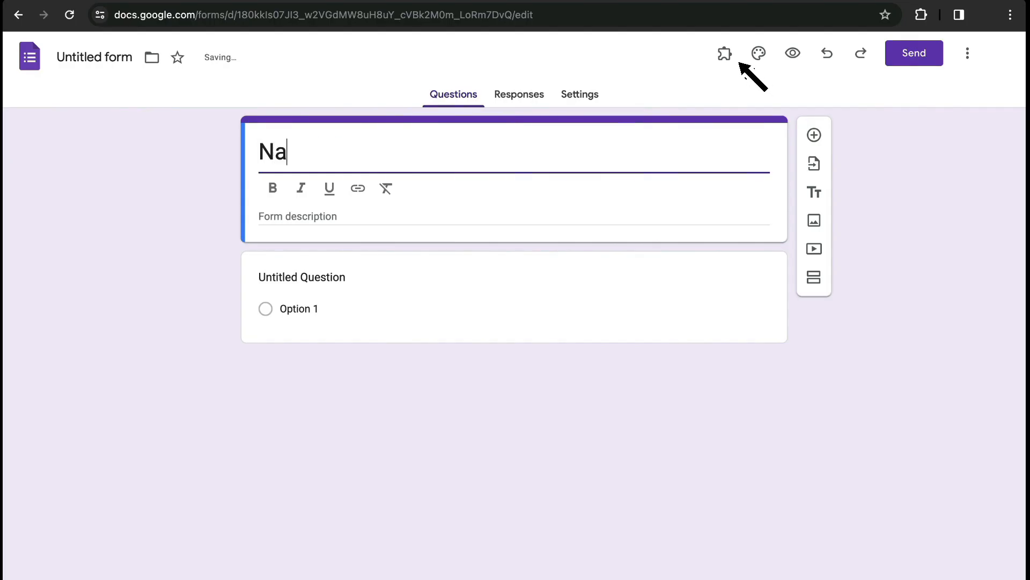
text(no  No)
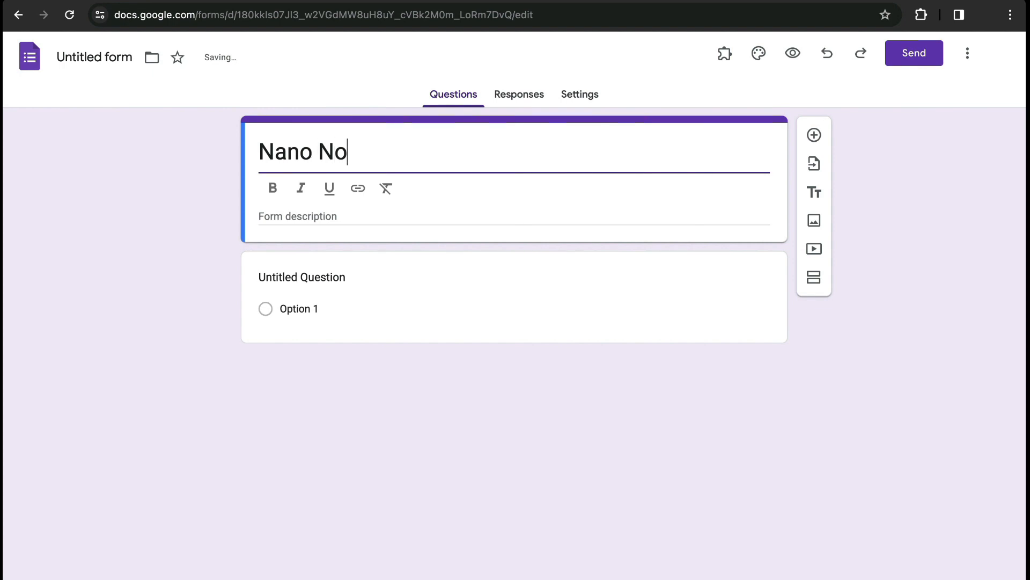
text(tes Mus)
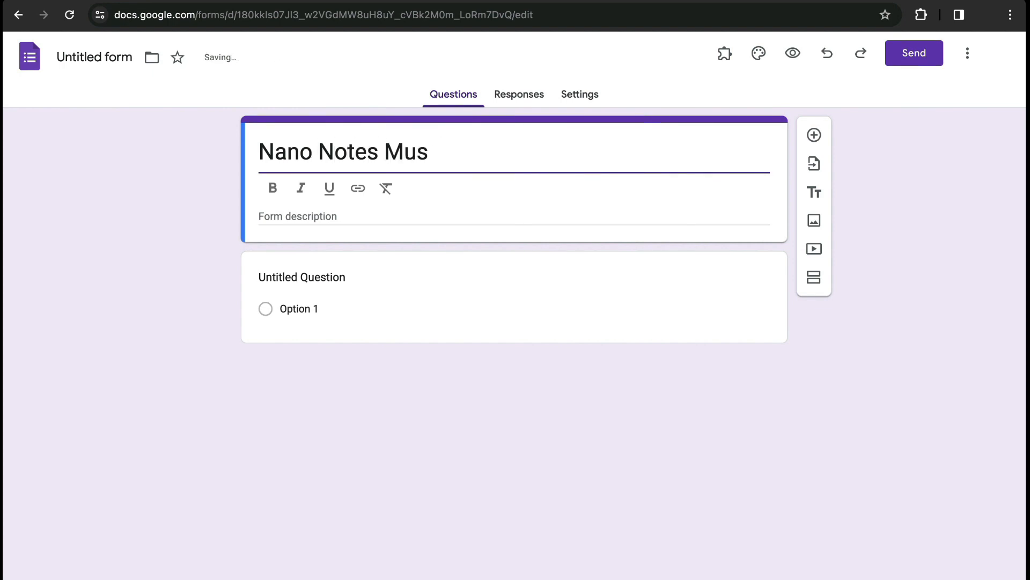
text(ic Events)
key(BackSpace)
key(BackSpace)
key(BackSpace)
key(BackSpace)
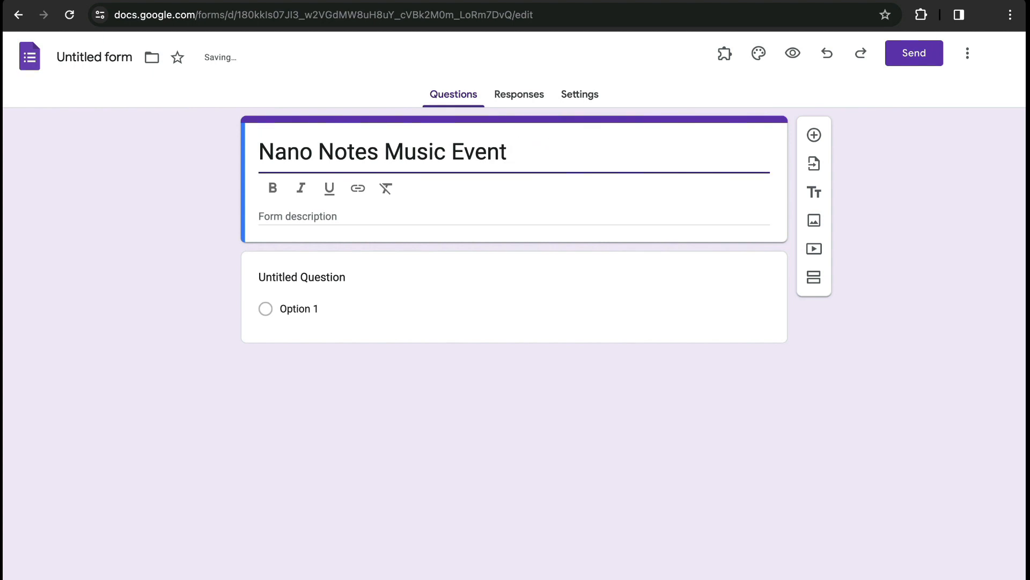
text(Registration)
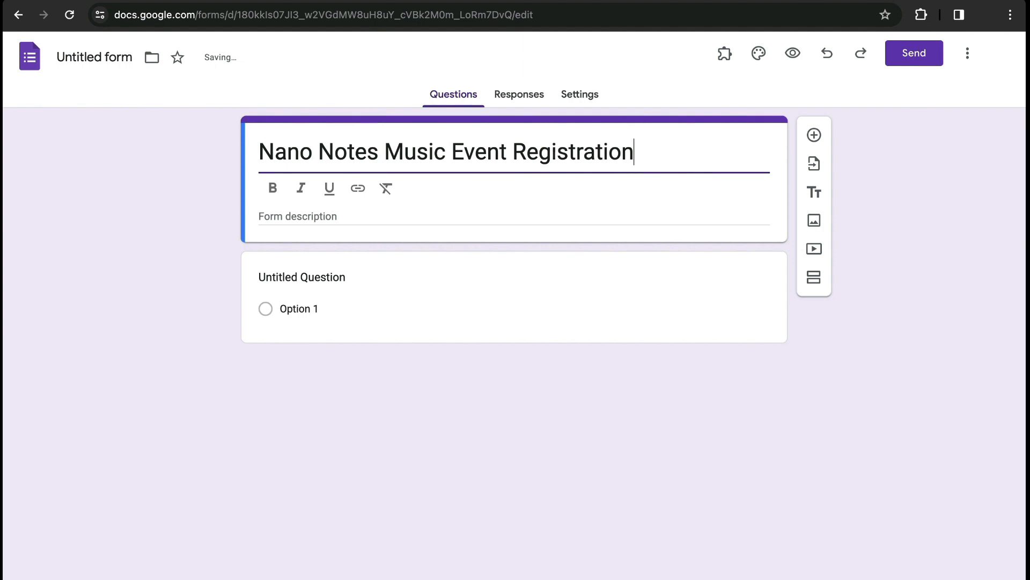
key(Tab)
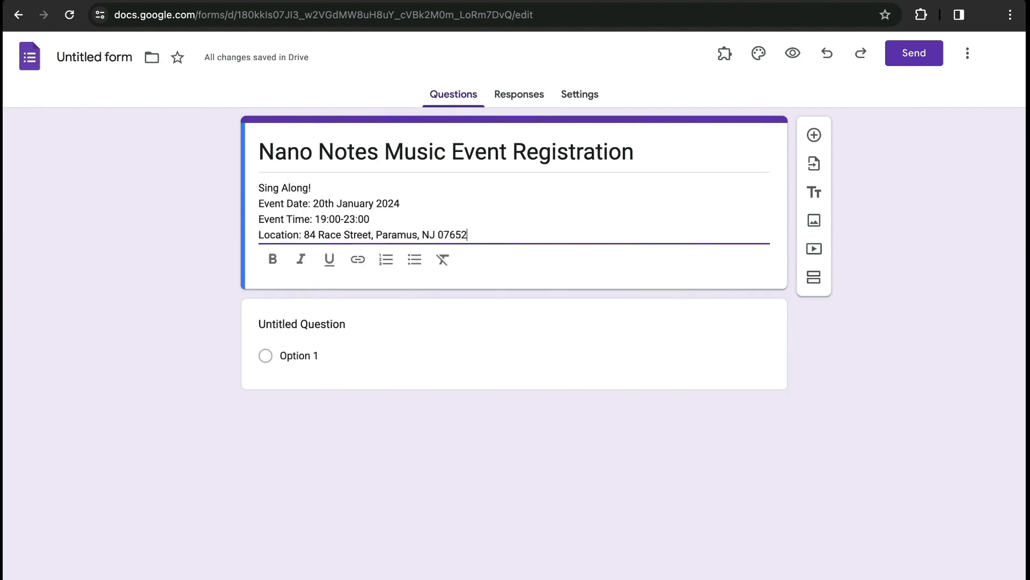
- Turn the untitled question into a required short-answer question named "Name"
click(316, 324)
text(Na)
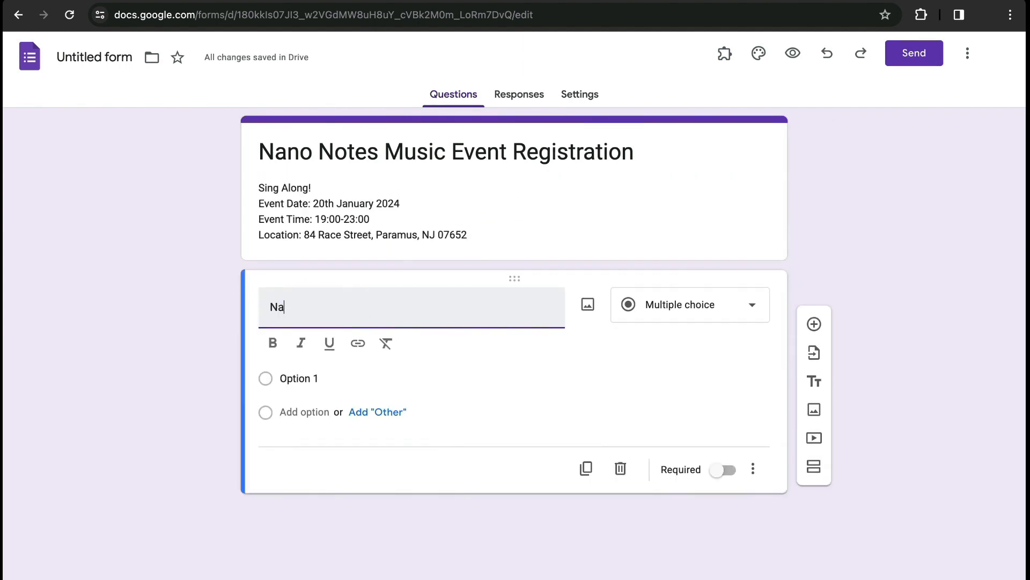
click(677, 312)
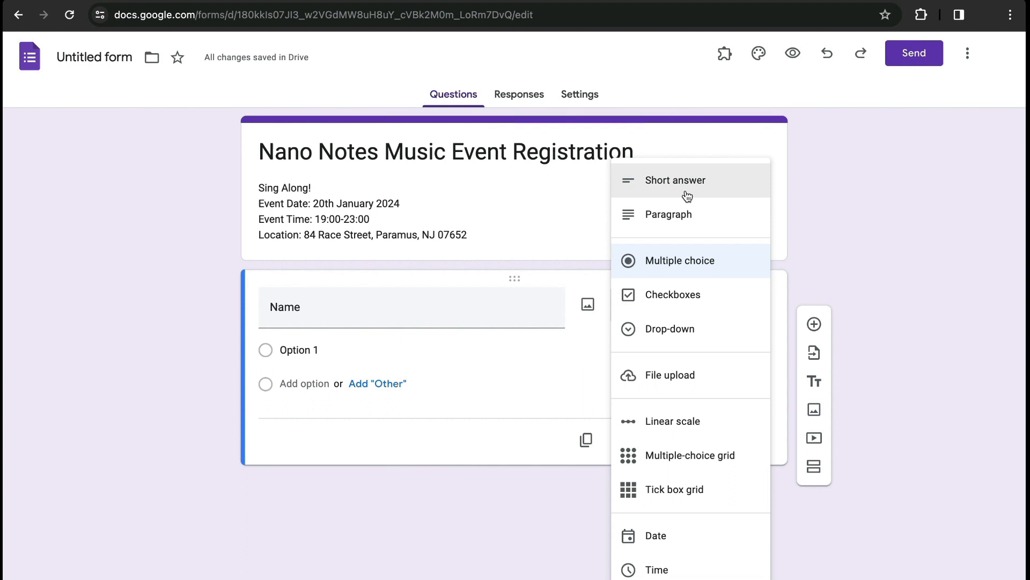
click(691, 187)
click(725, 417)
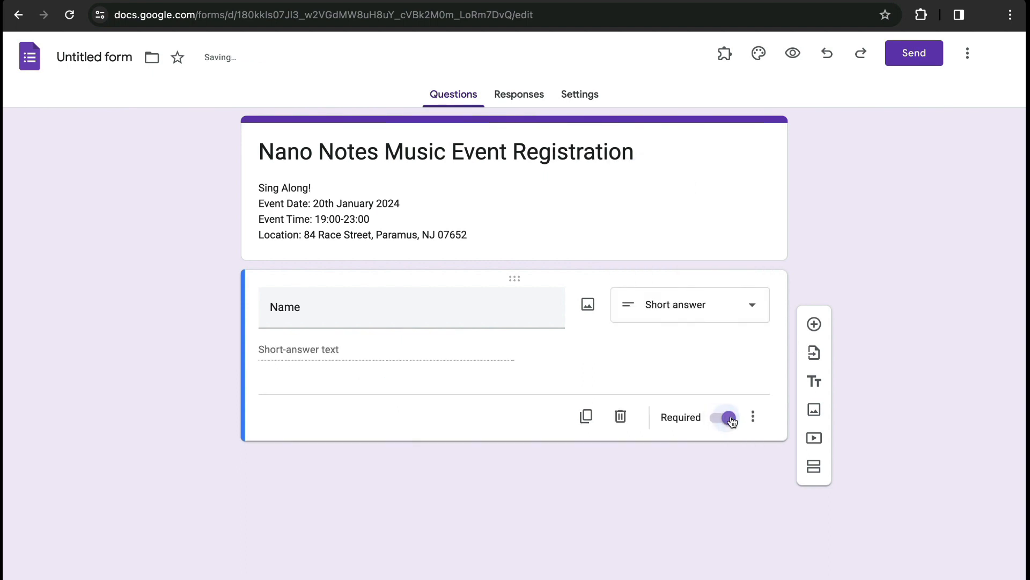
- Add a required short-answer question named "Email" below the Name question
click(815, 325)
text(Email)
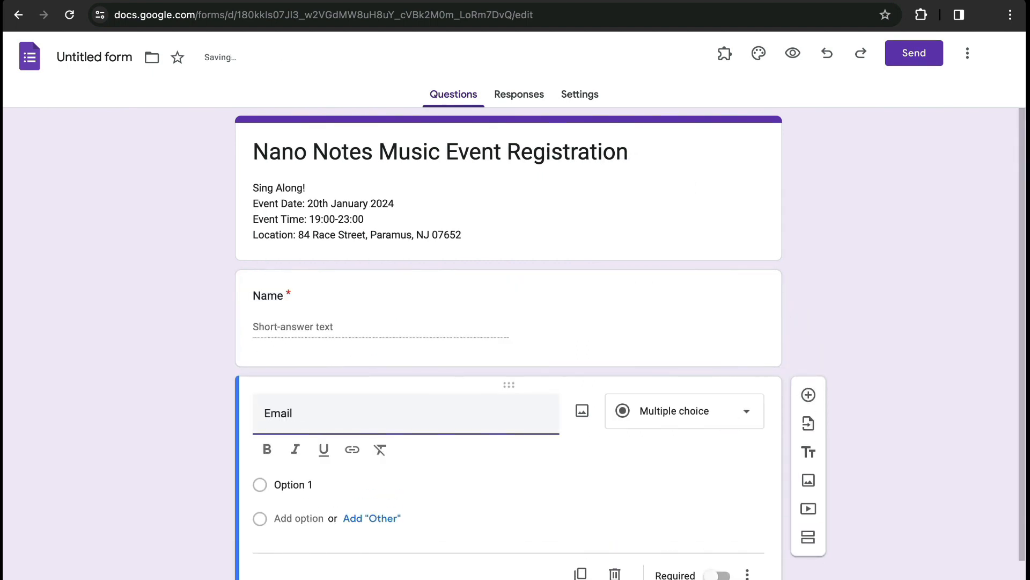
click(719, 573)
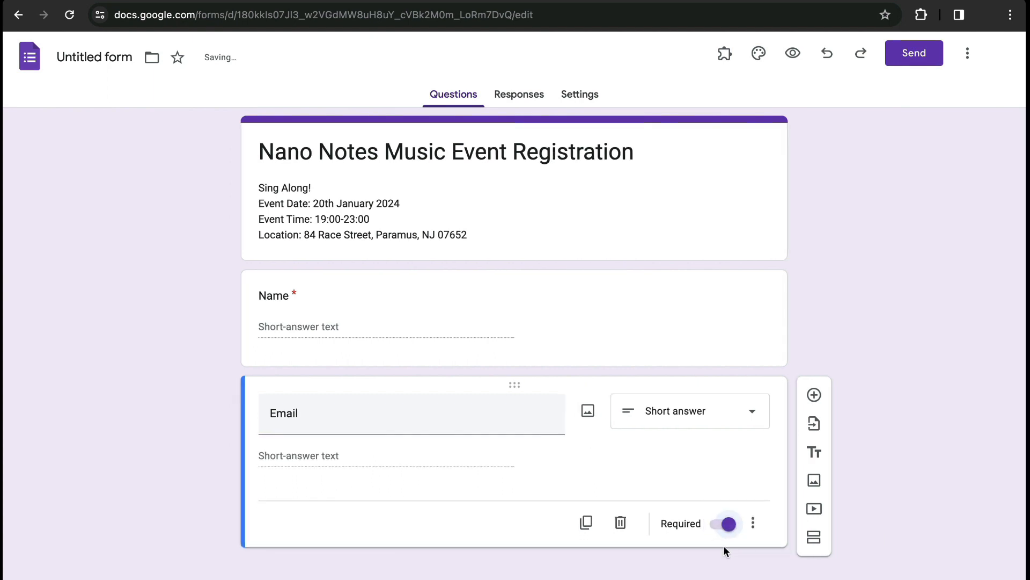
- Add a short-answer question named "Social Media Handle" below the Email question
click(815, 393)
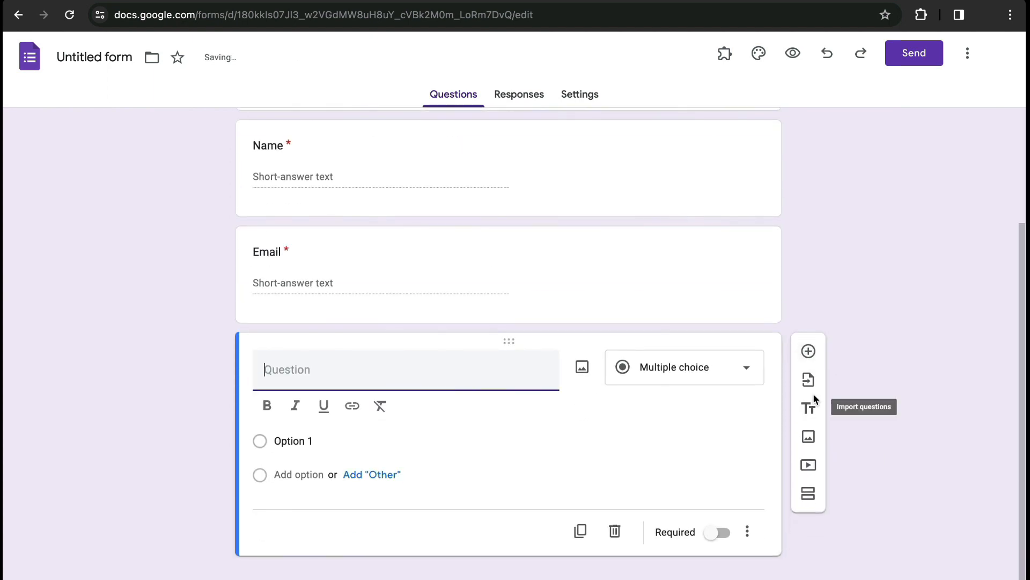
text(Si)
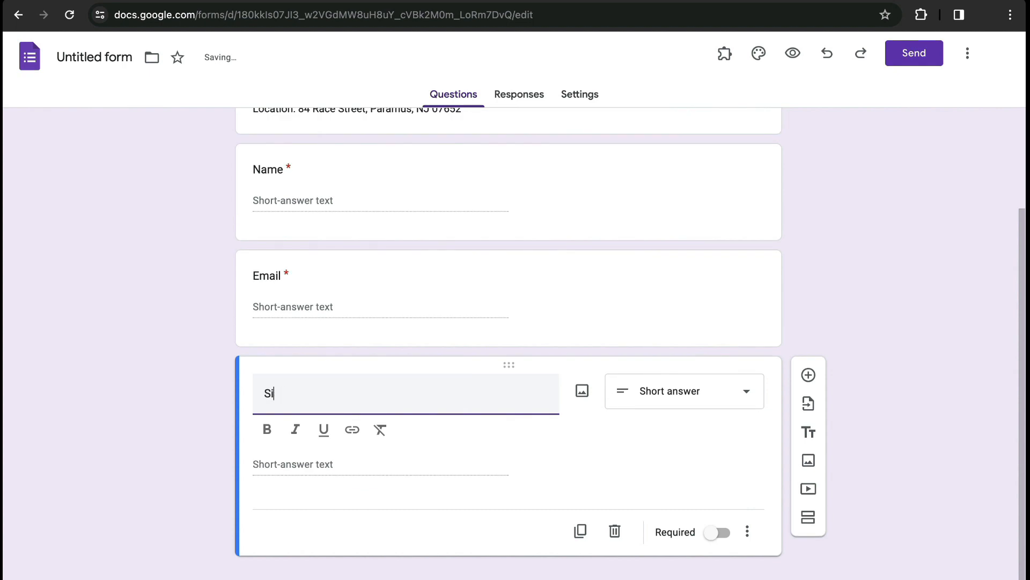
key(BackSpace)
text(o)
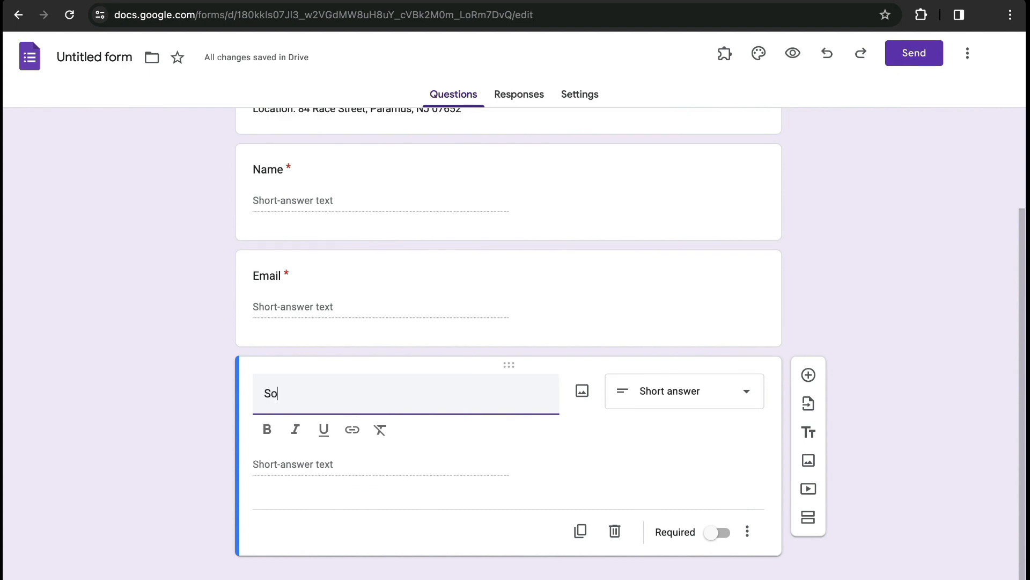
text(cial Media)
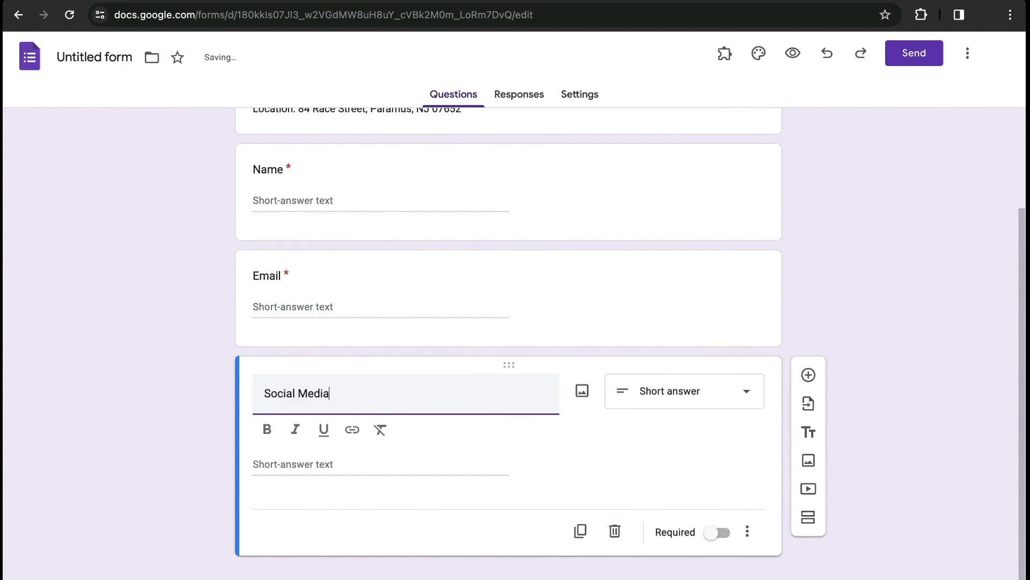
text( Handle)
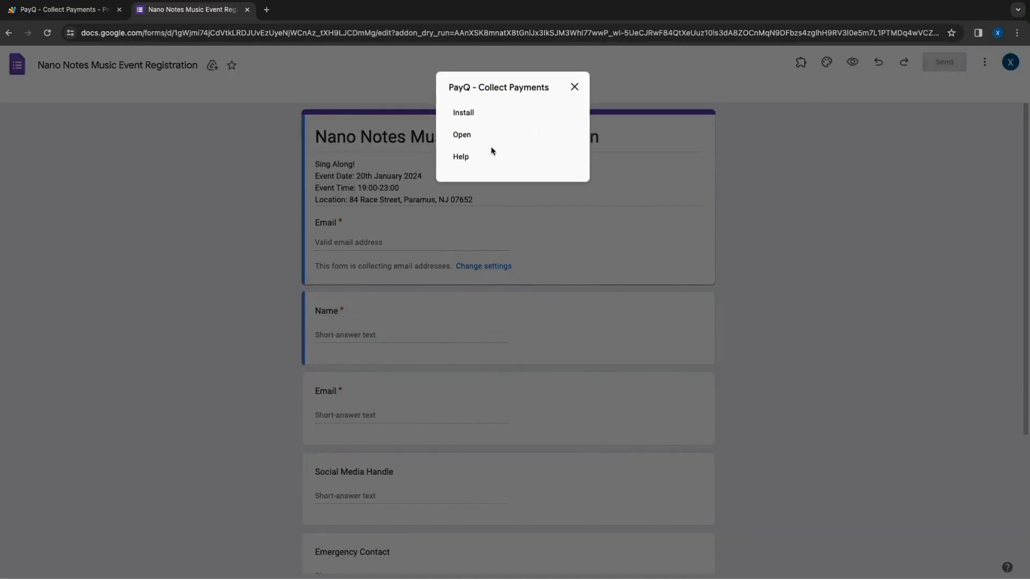
- Open the PayQ add-on on the form and go through its welcome introduction, including the money answer formatting example
click(491, 148)
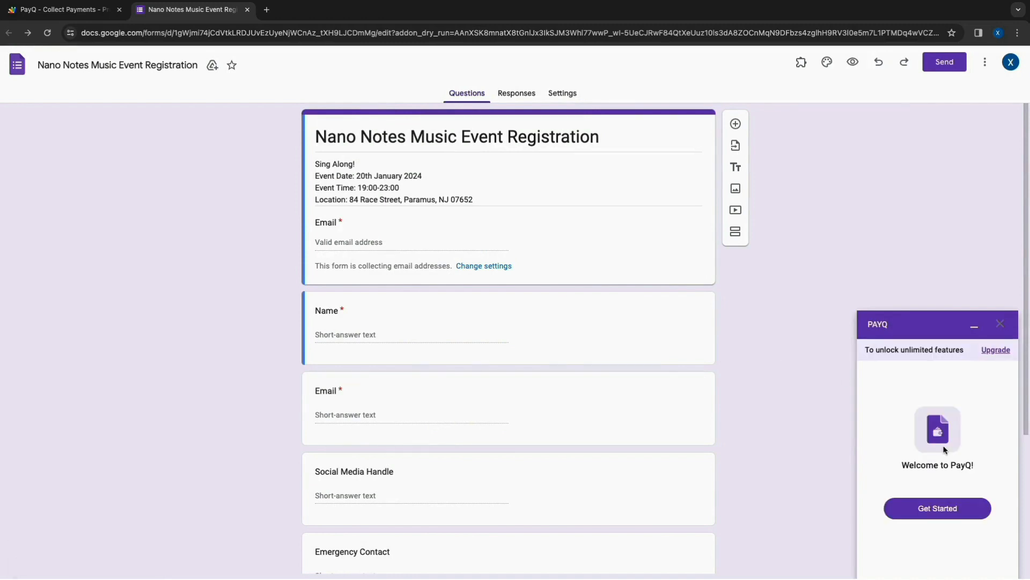
click(931, 515)
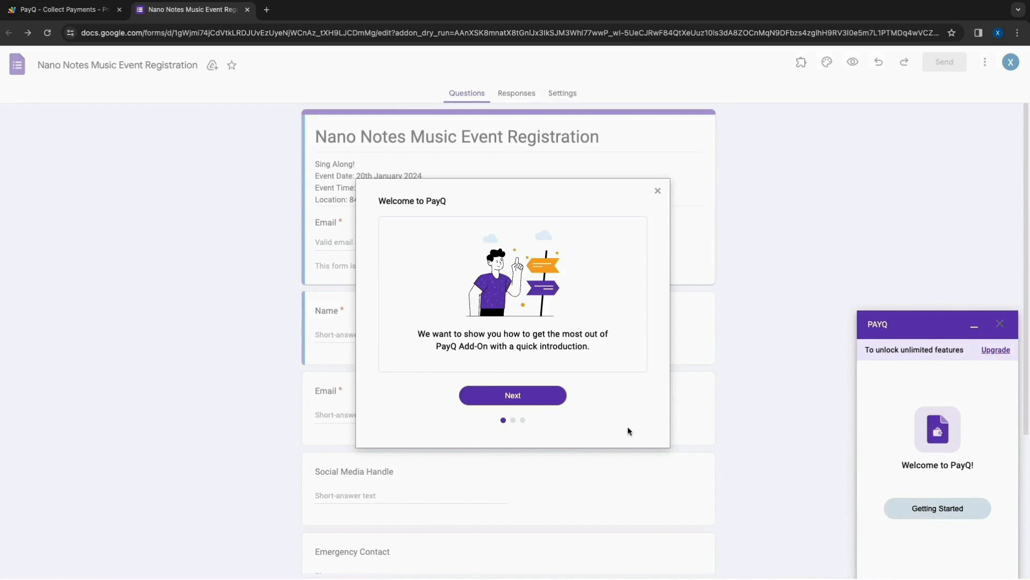
click(514, 397)
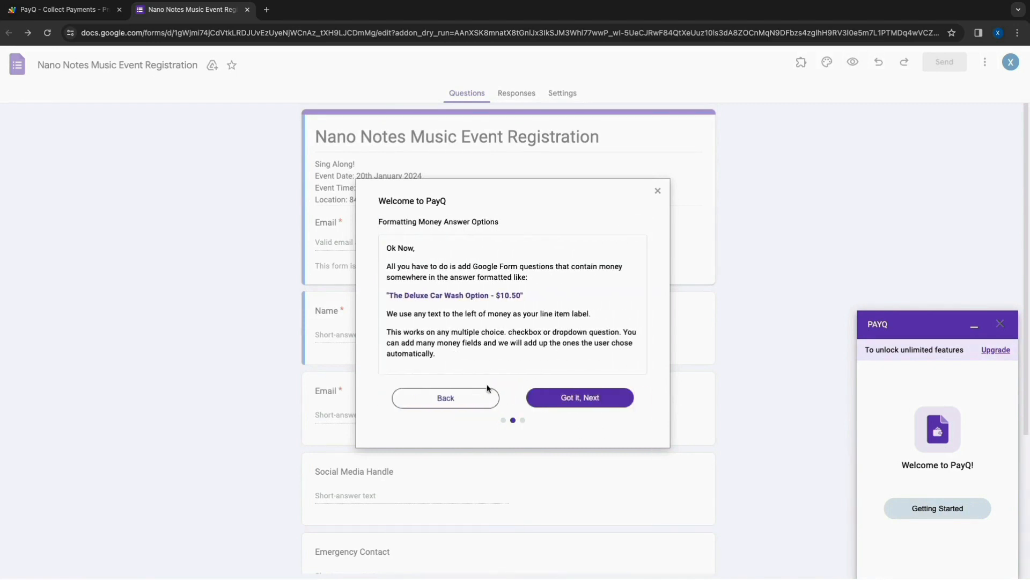
triple_click(391, 296)
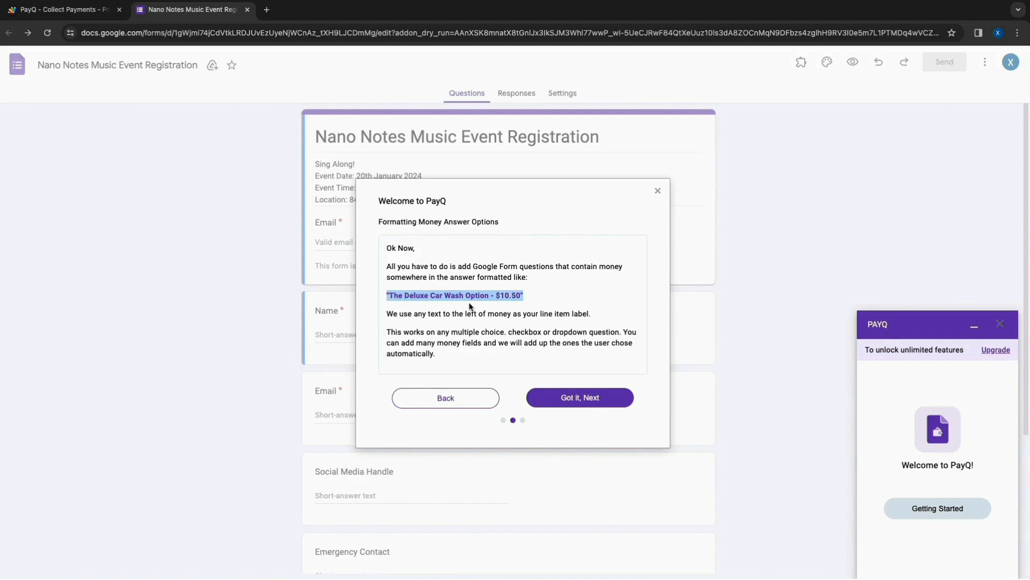
click(572, 399)
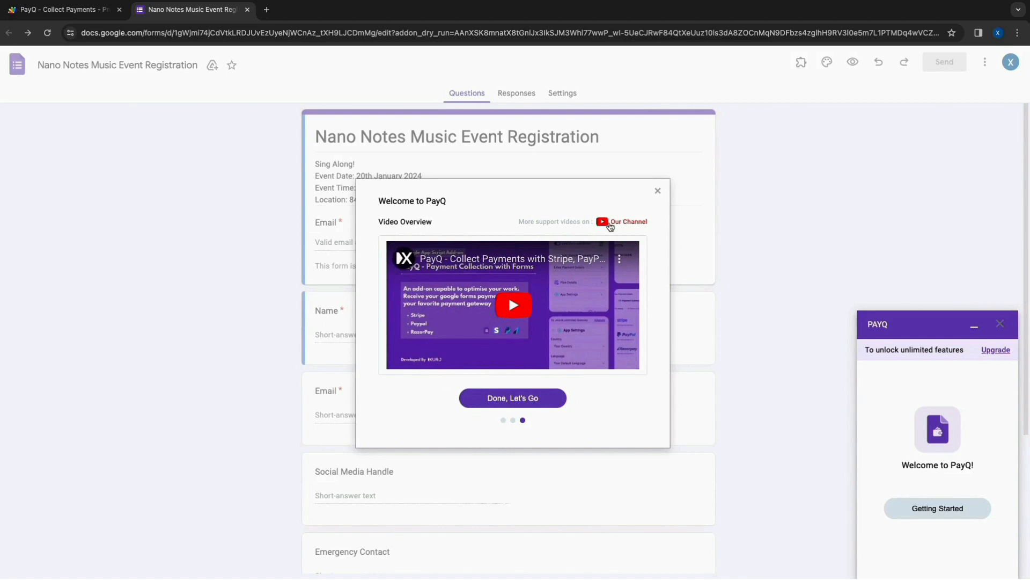
click(522, 400)
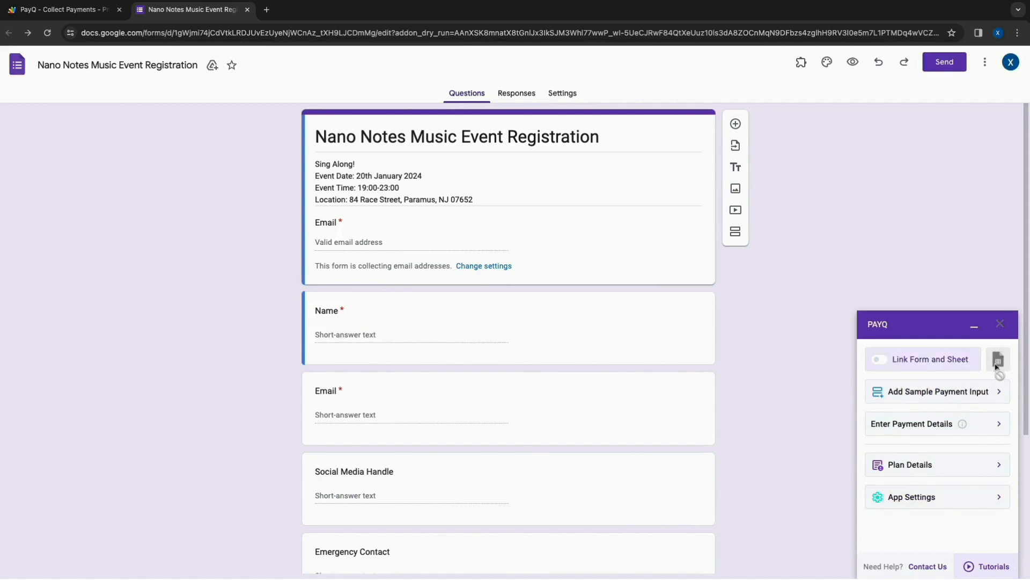
- Link the form to a Google Sheet through PayQ and open the connected response sheet
click(905, 363)
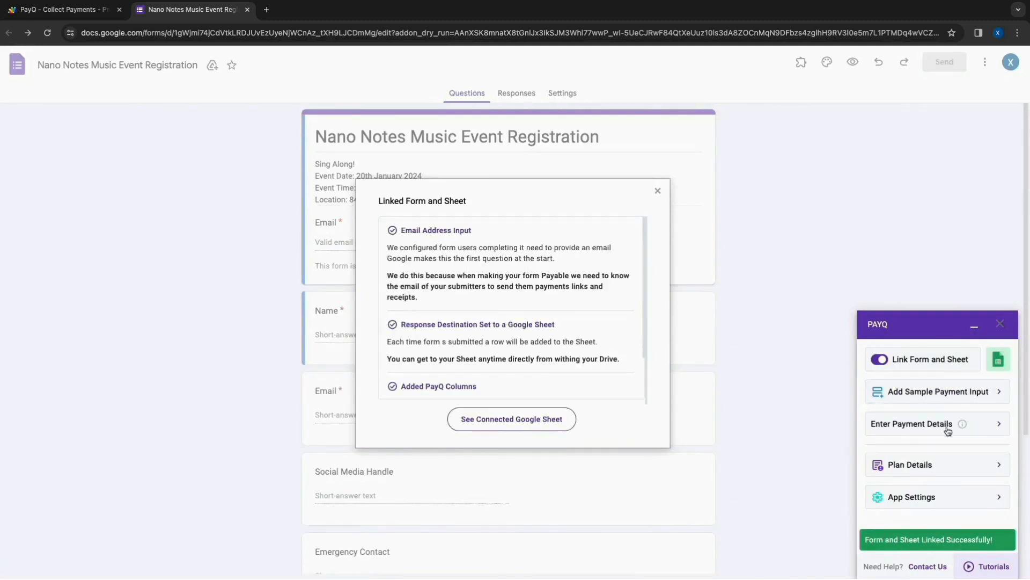
click(490, 419)
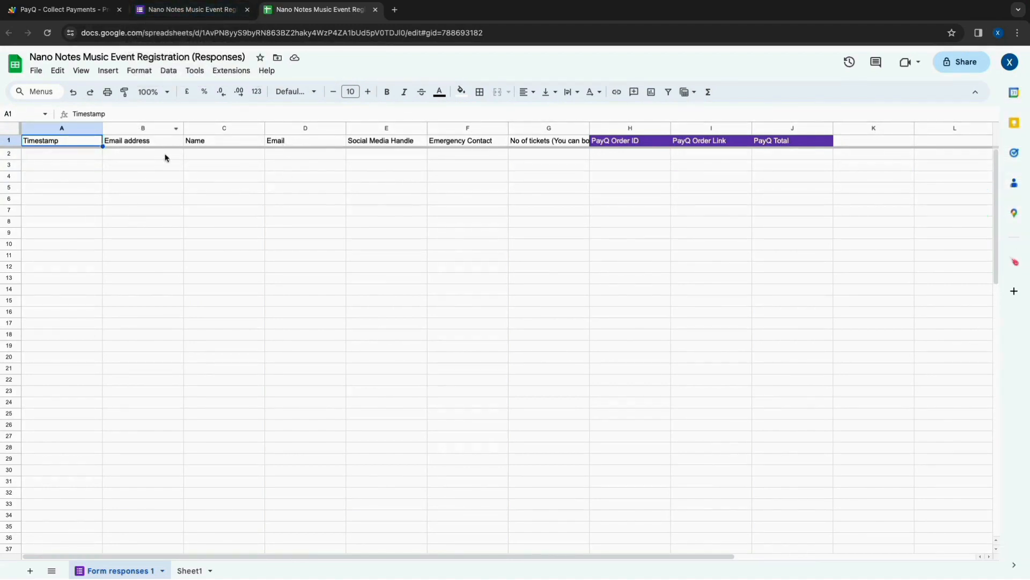
- Return to the form and delete the duplicate short-answer Email question
click(183, 10)
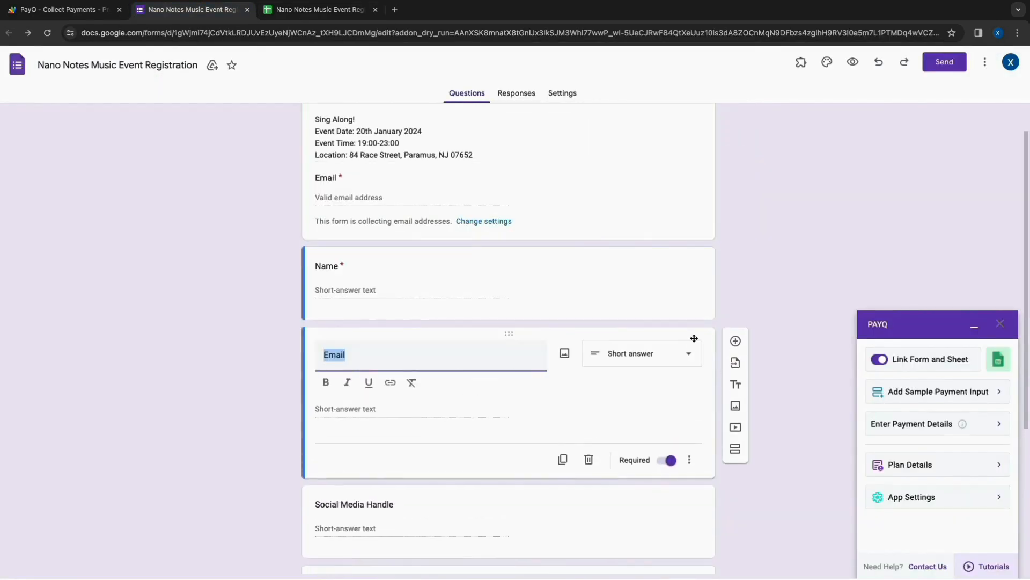
click(589, 460)
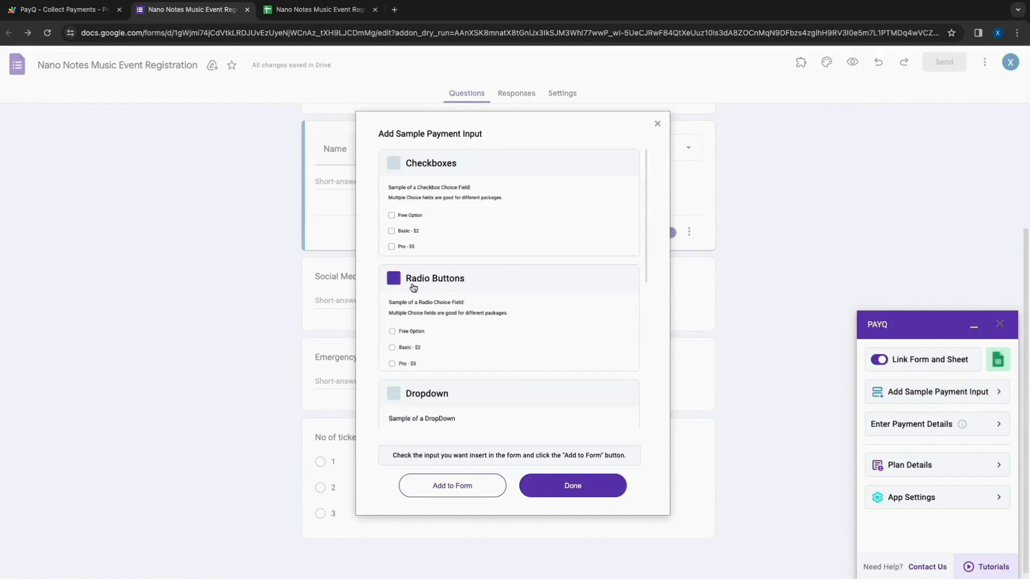
- Review the sample payment inputs and add the Radio Buttons sample to the form
scroll(421, 376, down, 2)
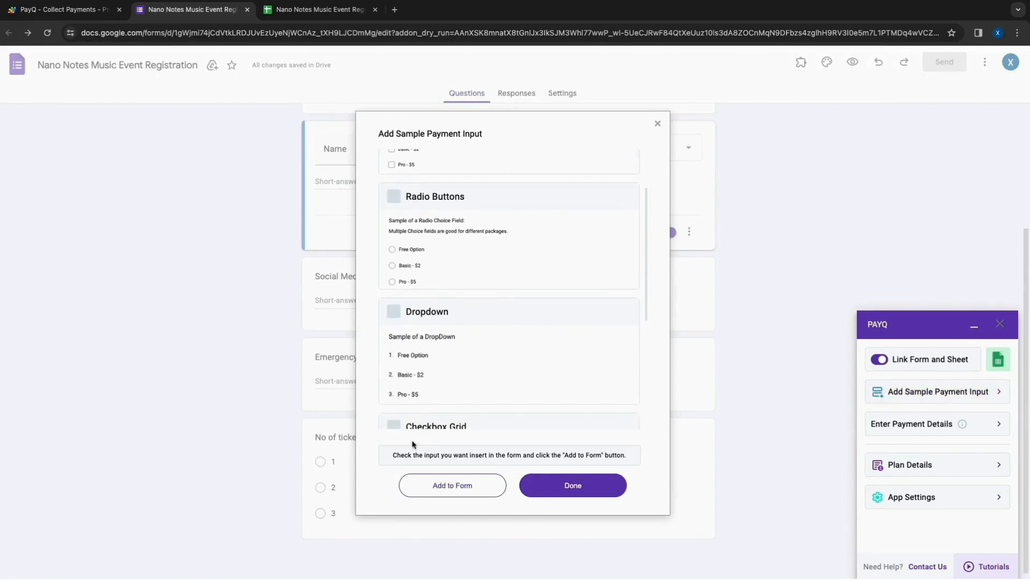
scroll(421, 413, down, 4)
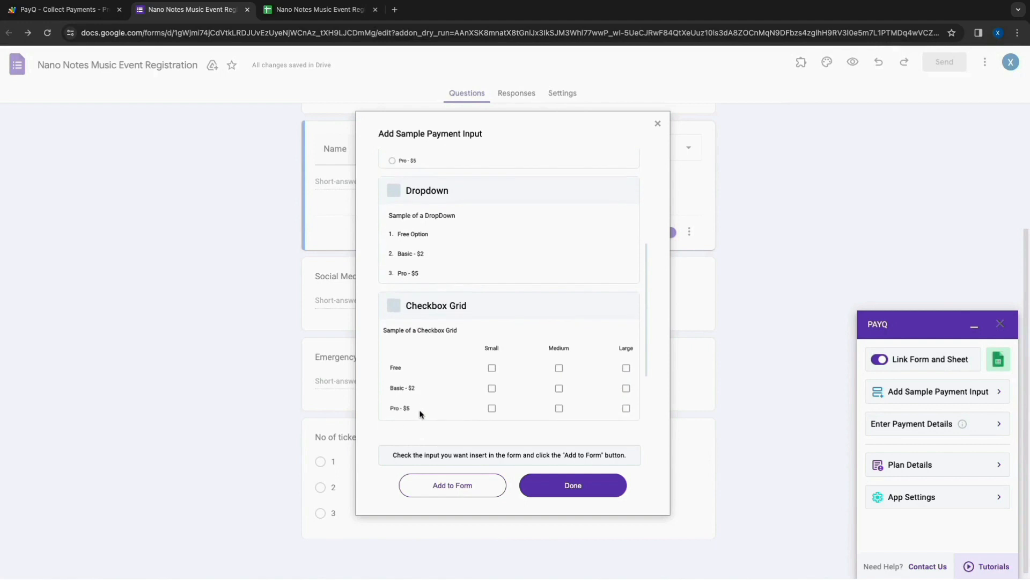
scroll(421, 413, down, 1)
scroll(468, 303, up, 5)
scroll(467, 303, up, 3)
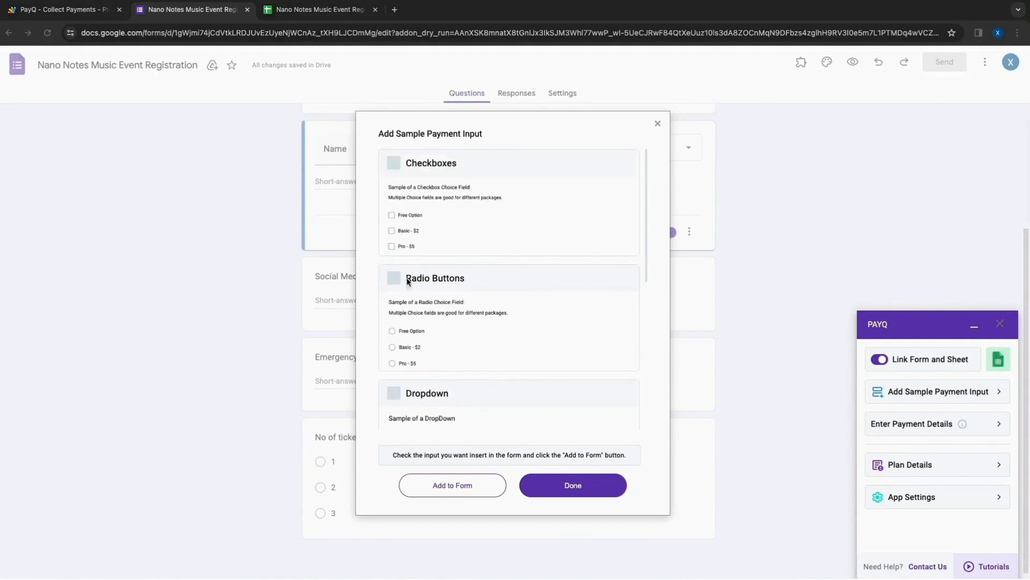
click(393, 283)
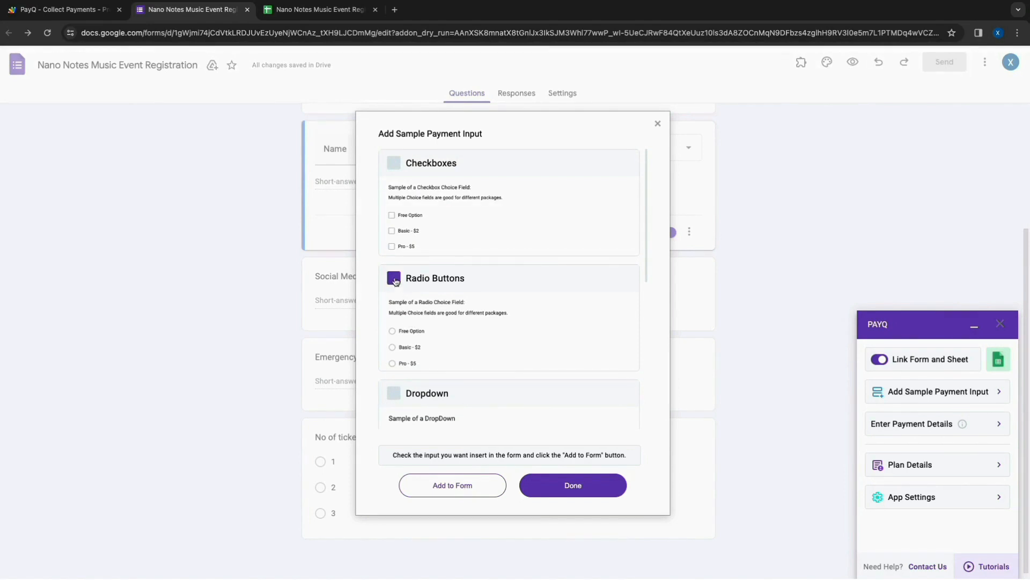
click(447, 486)
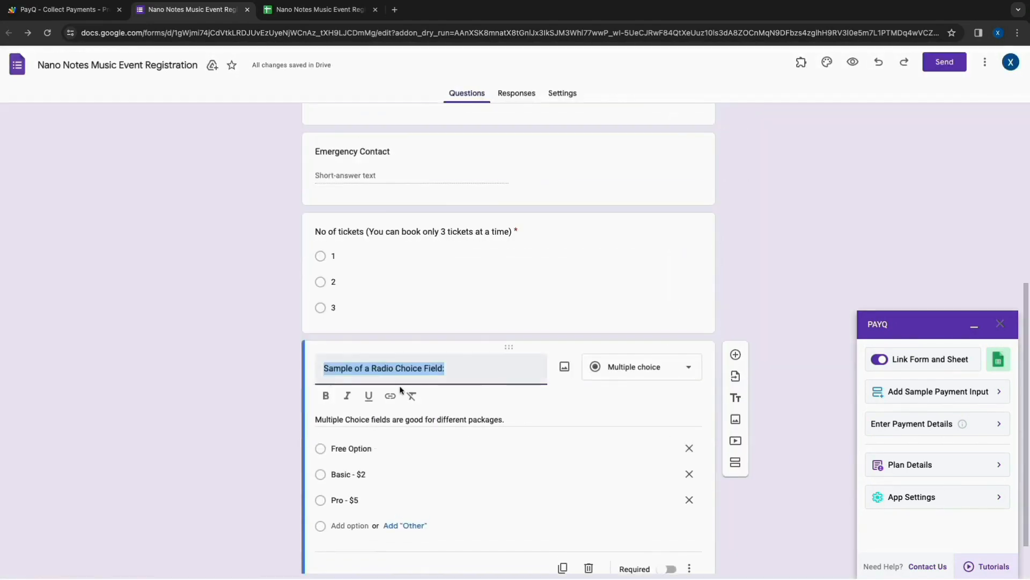
- Rename the sample payment question "Cost", clear its description, set options "1 Person- $125", "2 Person- $250" and "3 Person- $375", and make it required
text(Cost)
triple_click(495, 403)
key(BackSpace)
triple_click(333, 401)
text(1 Person- $125)
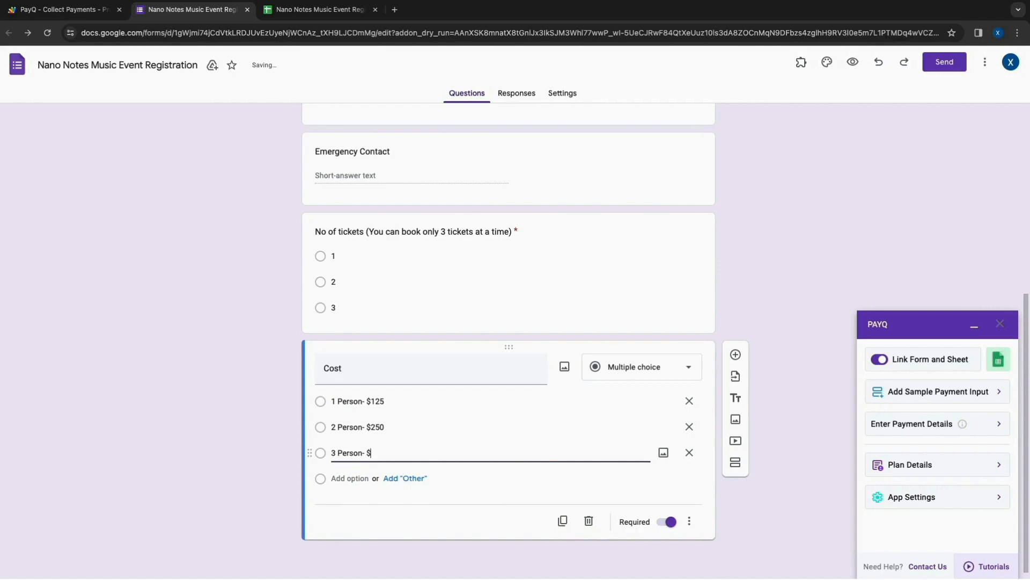
click(373, 508)
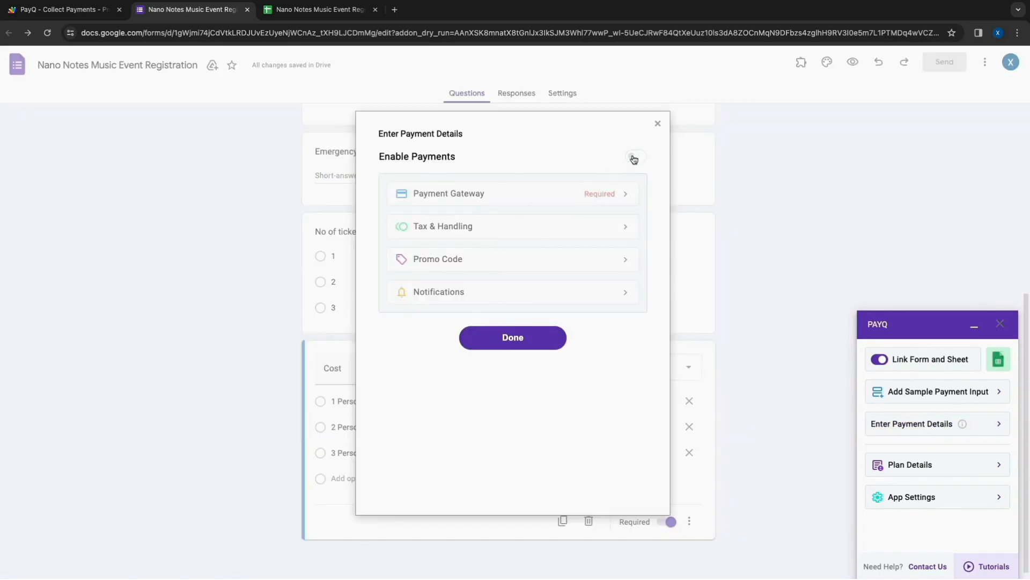
- Enable payments for the form, open the payment gateway settings, keep US Dollars (USD) as currency, and turn on Stripe
click(634, 159)
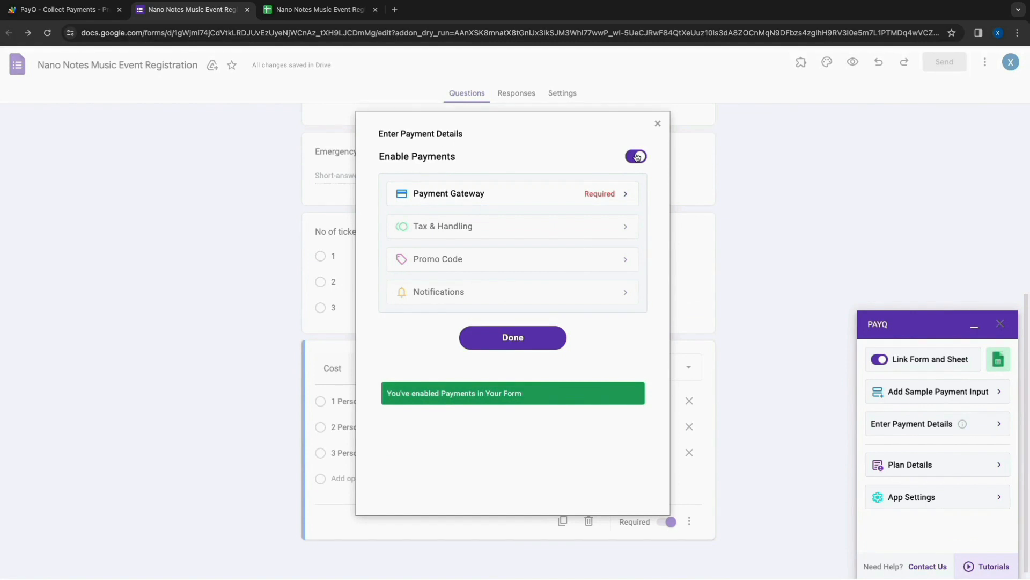
click(590, 191)
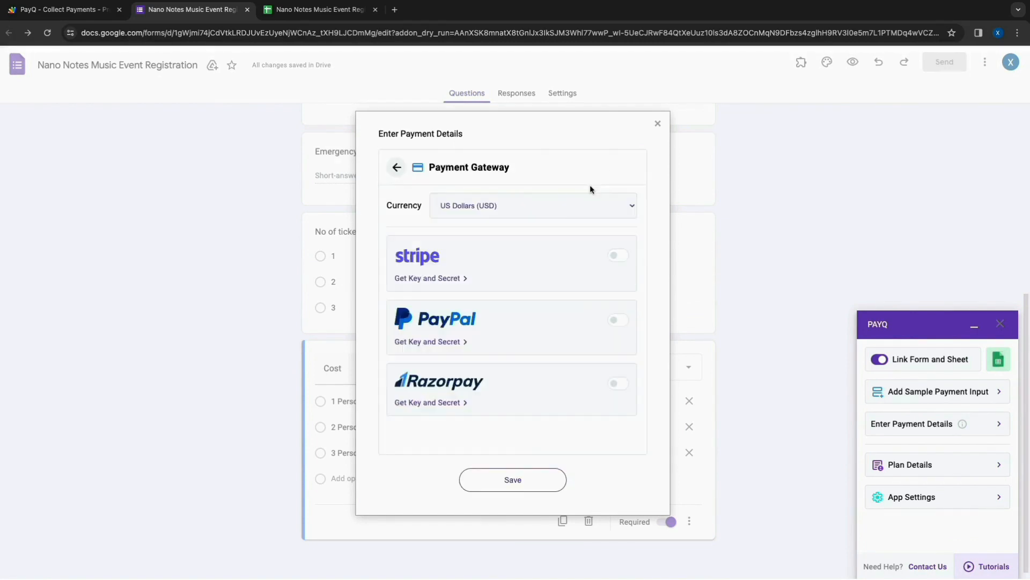
click(541, 210)
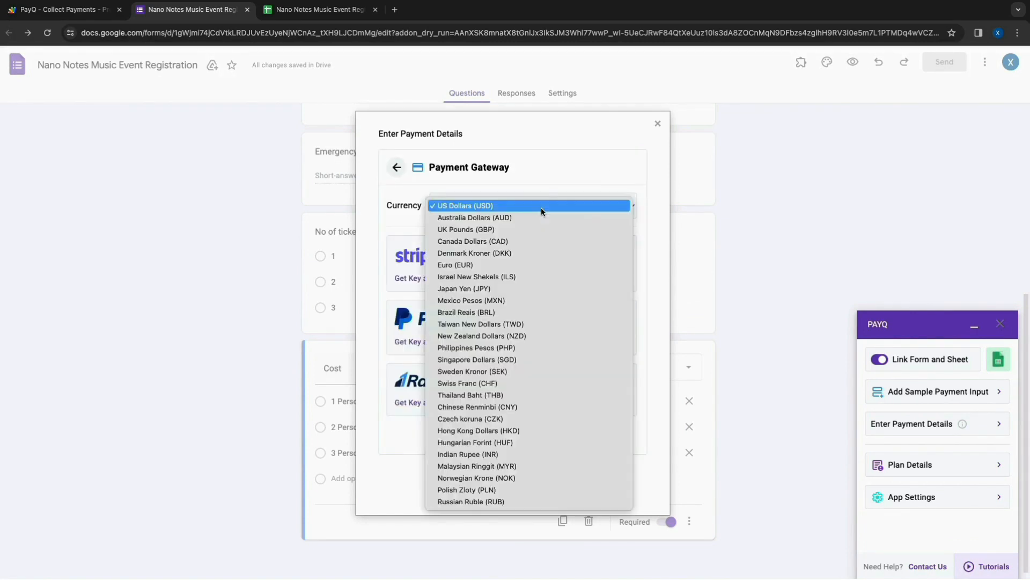
click(455, 206)
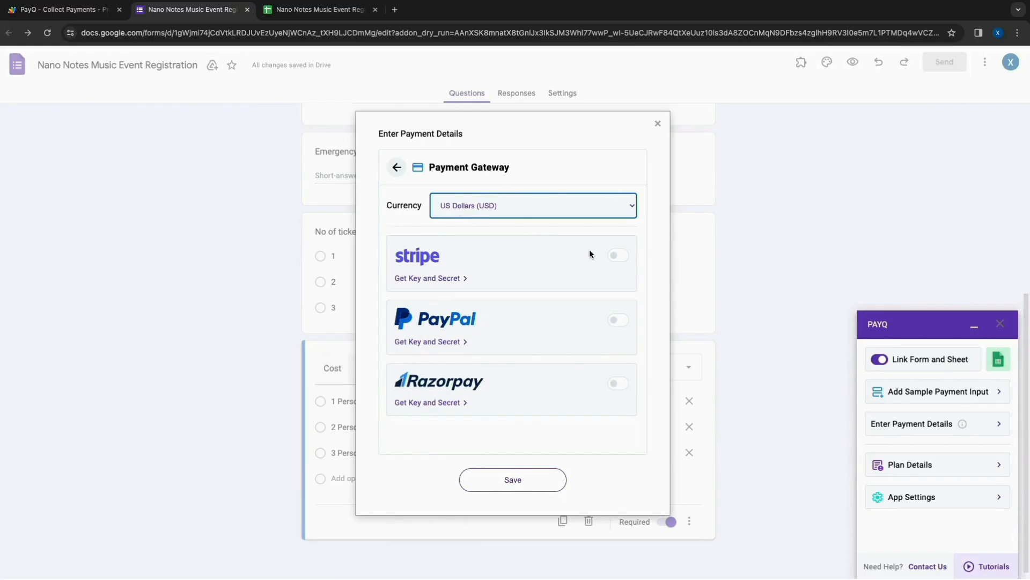
click(622, 258)
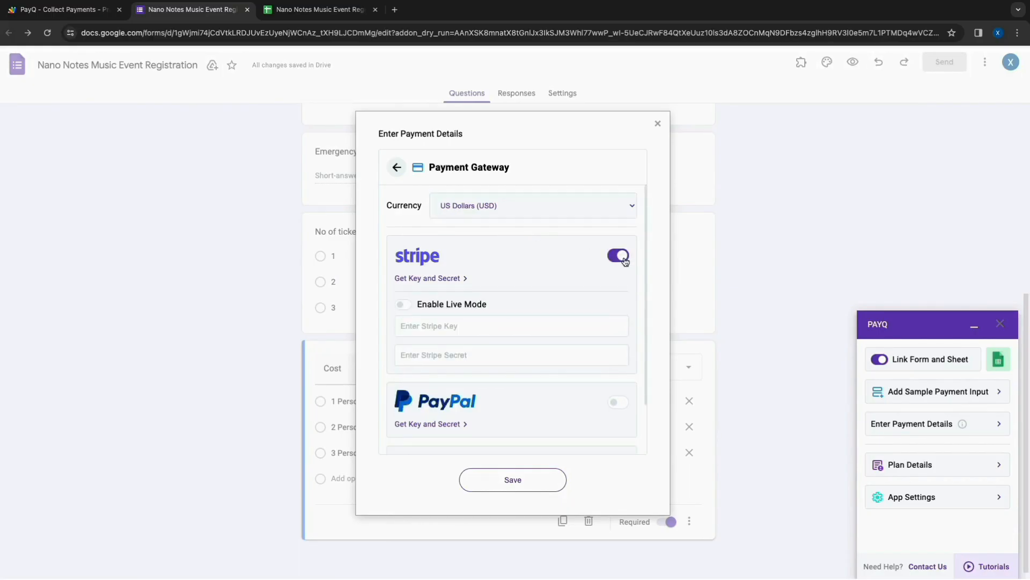
- Open the Stripe dashboard from the key lookup link, turn on test mode, and show the developer API keys
click(447, 279)
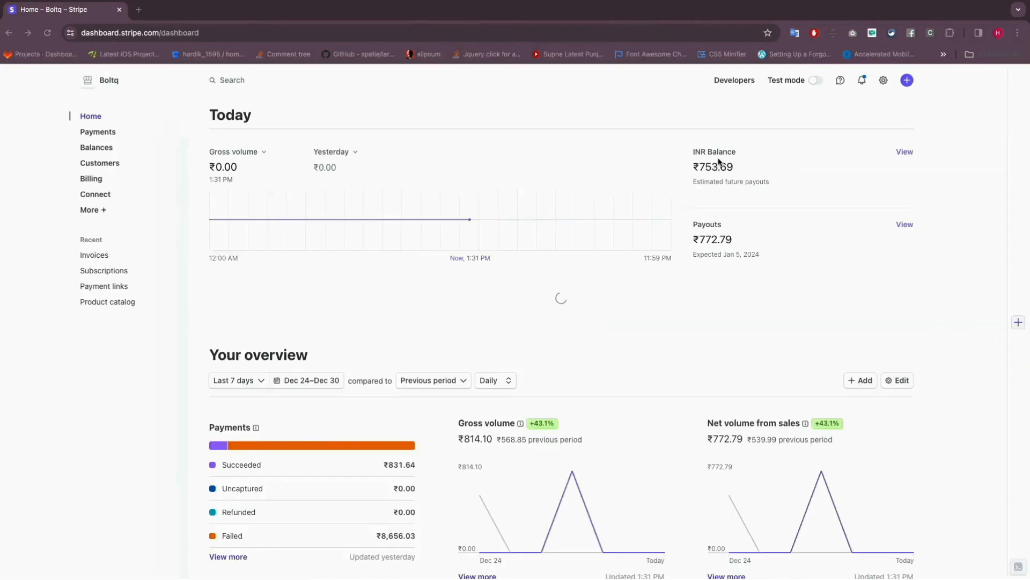
click(815, 80)
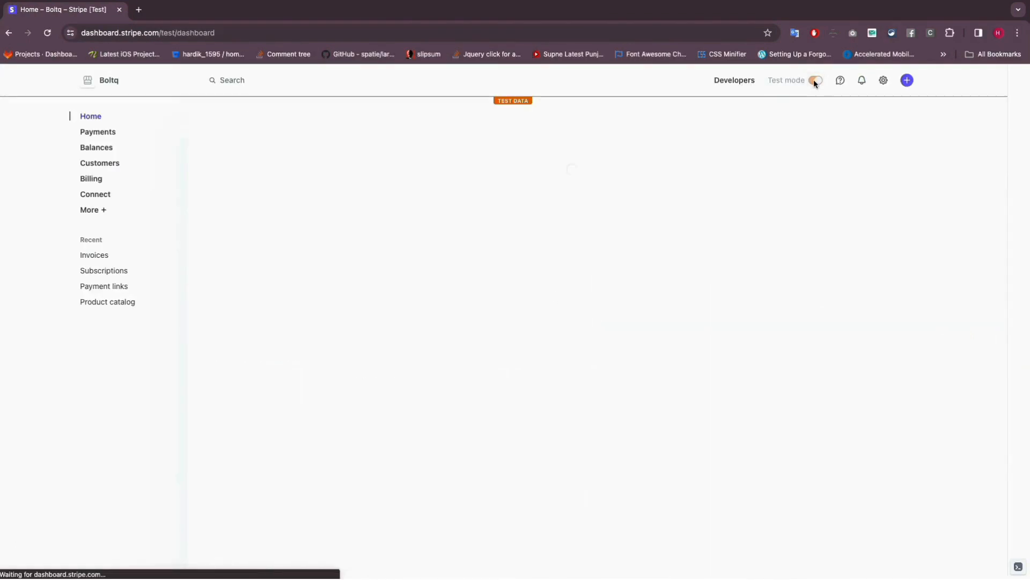
click(730, 81)
click(271, 143)
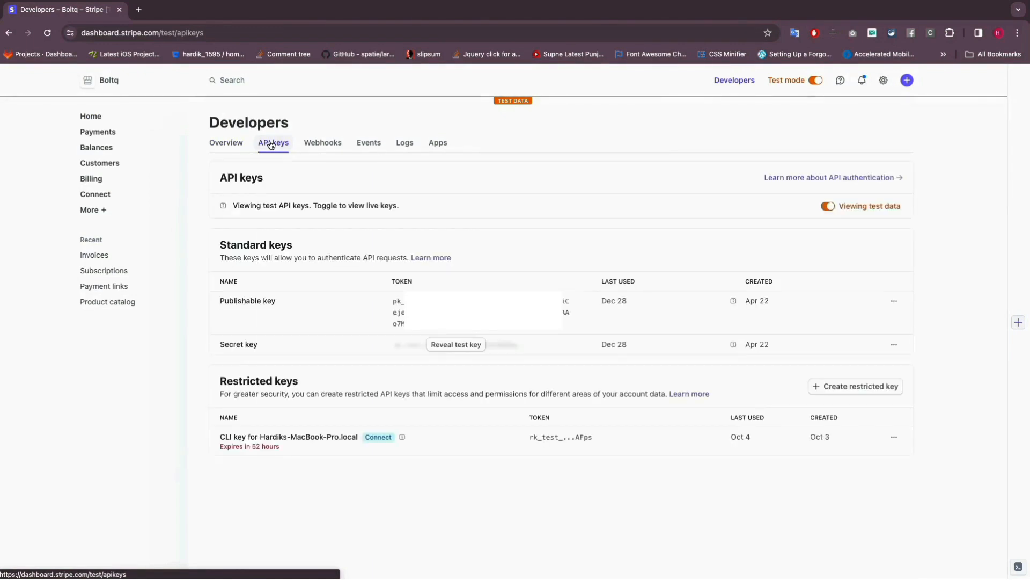
- Copy the Stripe publishable and secret test keys into the Stripe Key and Stripe Secret fields, save, and finish the payment details
click(451, 311)
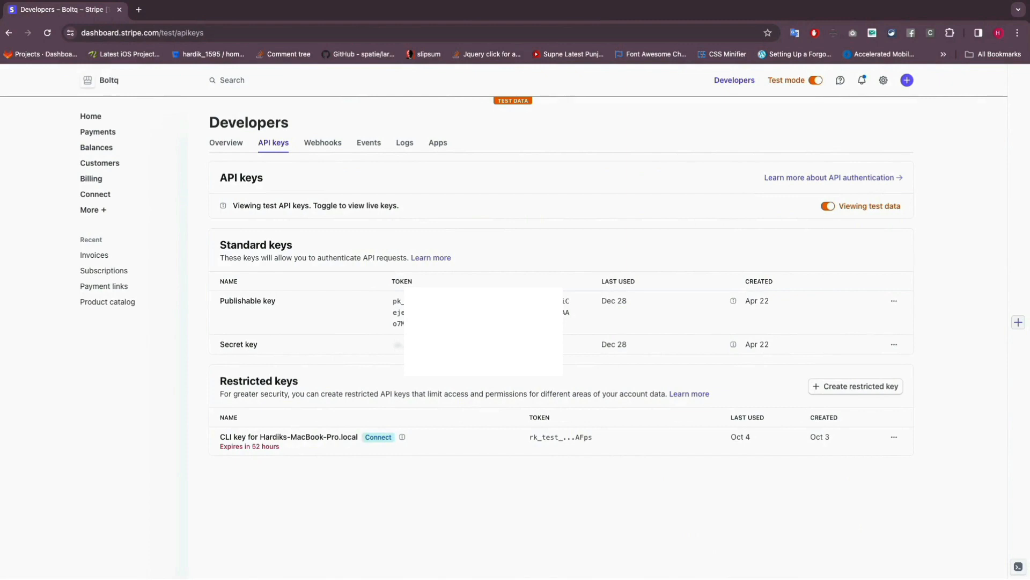
click(424, 344)
click(564, 356)
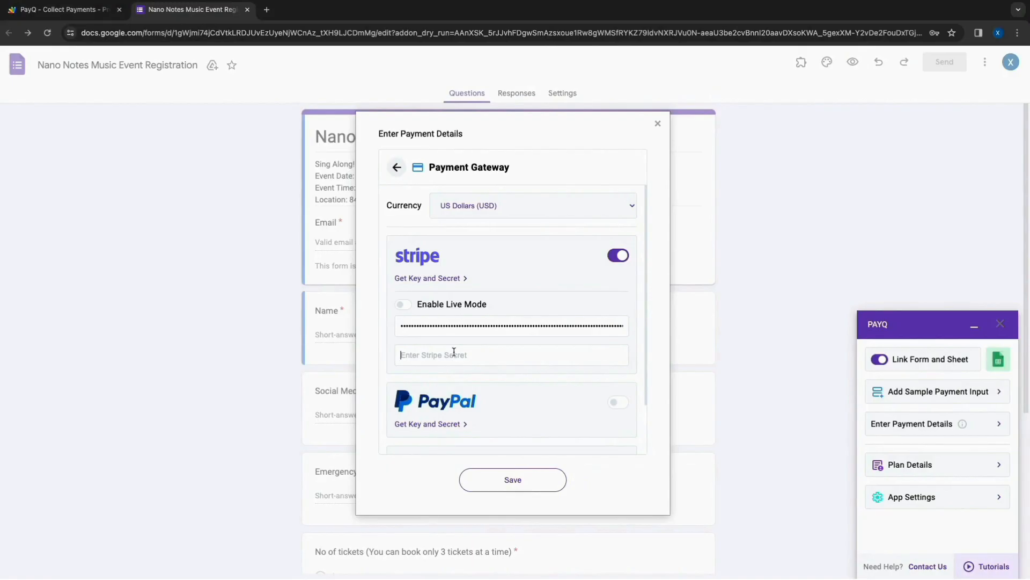
key(ctrl+v)
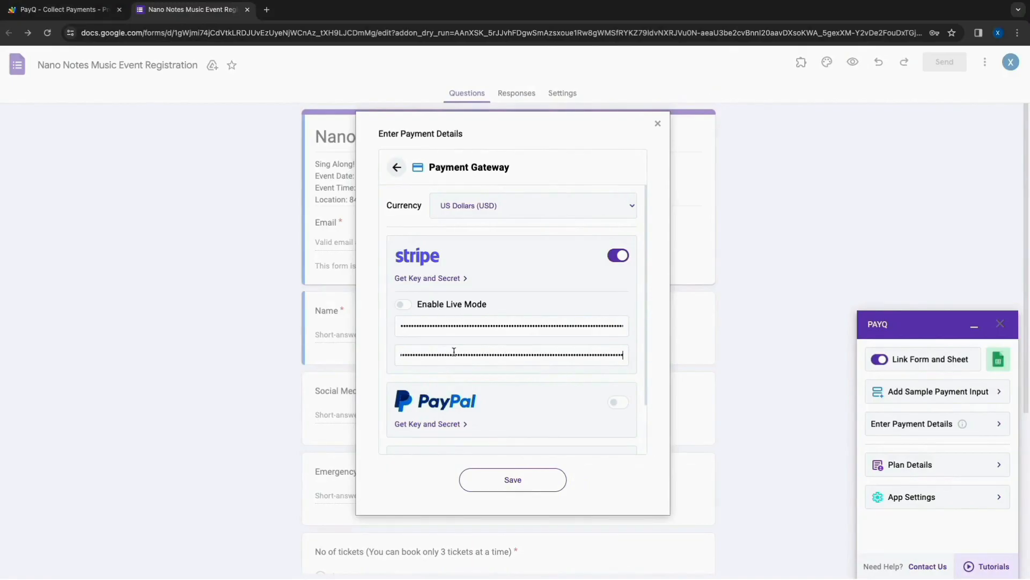
click(509, 479)
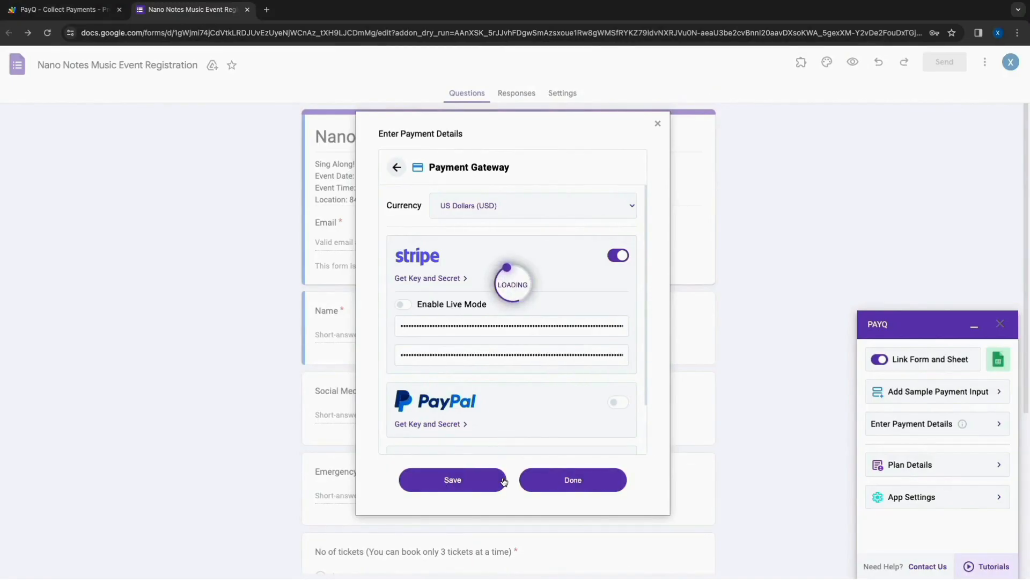
click(593, 479)
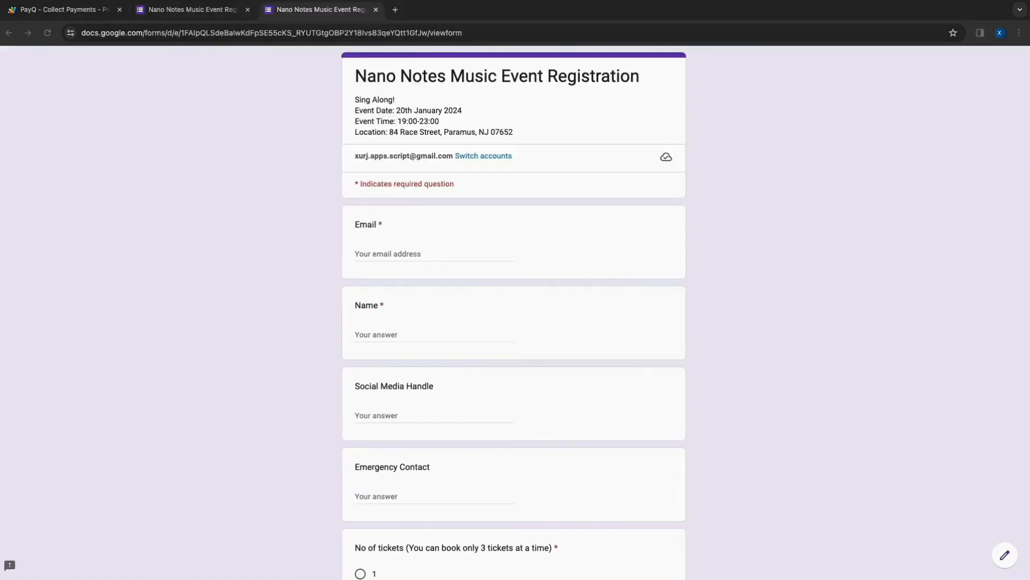
- Fill in the live form's email, name, social media handle and emergency contact with test details
scroll(428, 244, down, 1)
click(410, 207)
text(tes)
text(contact)
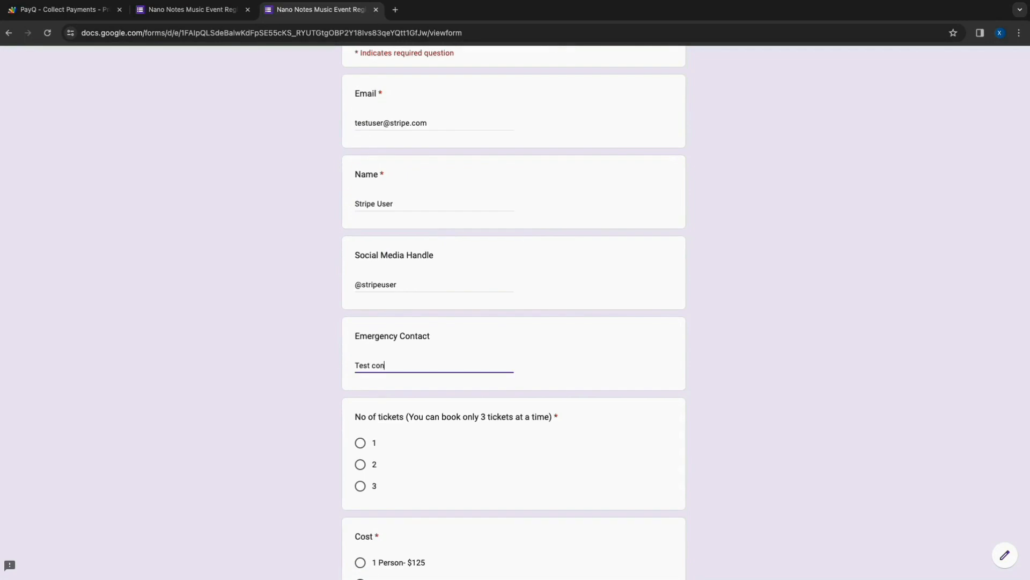
- Choose 1 ticket and the "1 Person- $125" cost, and submit the test response
scroll(361, 395, down, 2)
click(360, 374)
scroll(361, 451, down, 1)
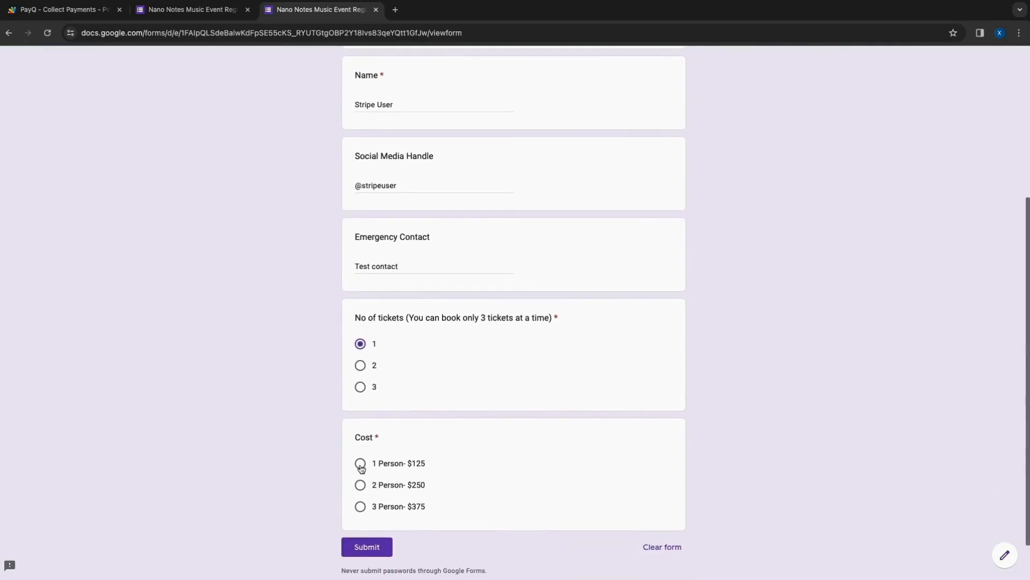
click(360, 463)
click(367, 547)
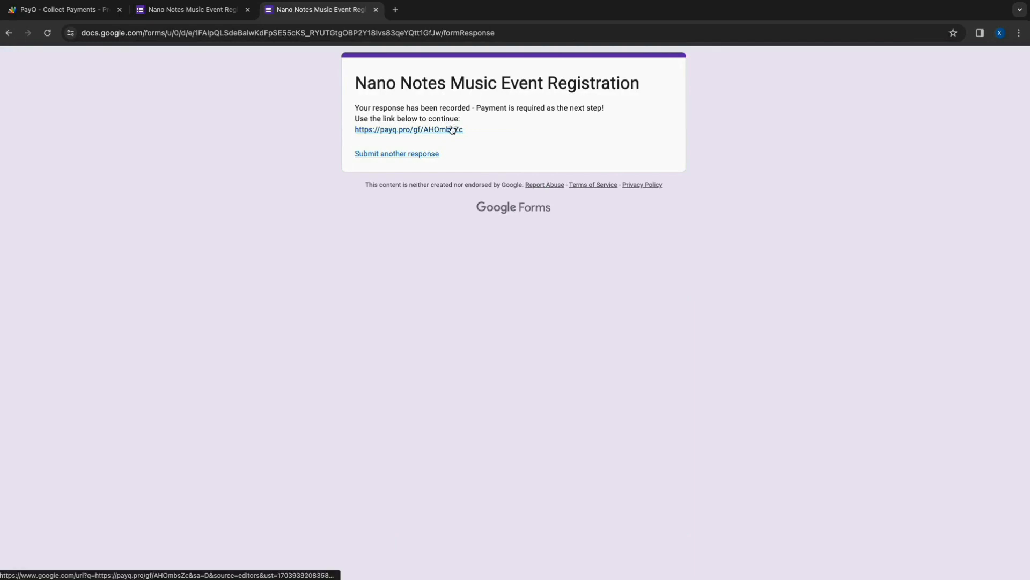
- Follow the payment link on the confirmation page and look up the order with the test email address
click(391, 131)
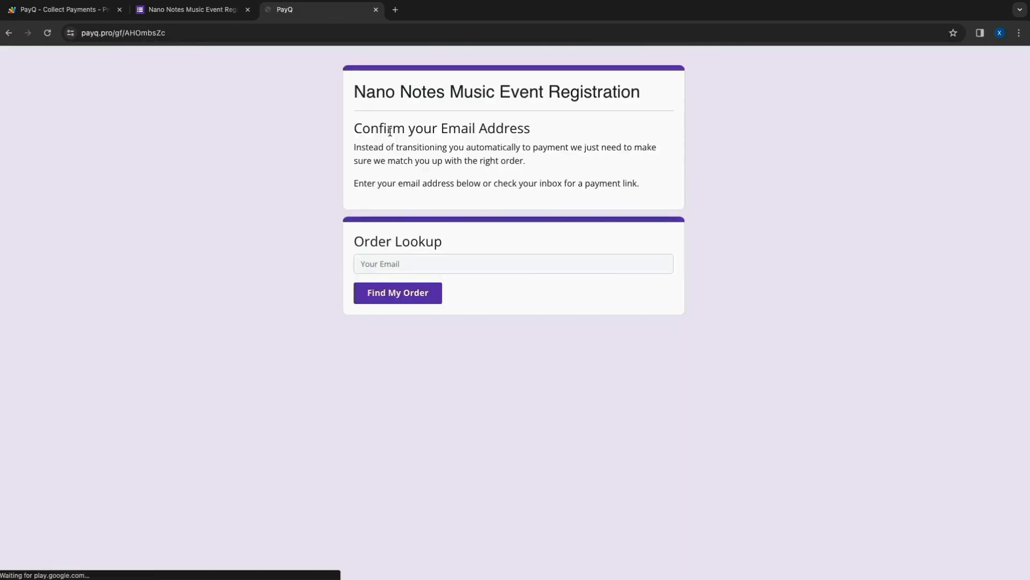
click(363, 258)
text(testuser@stripe.com)
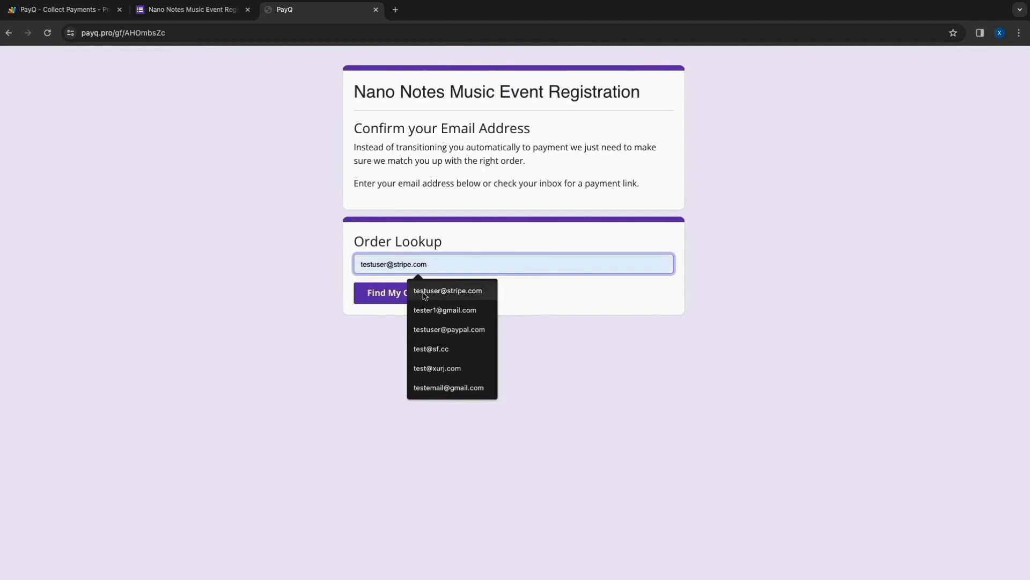
click(443, 291)
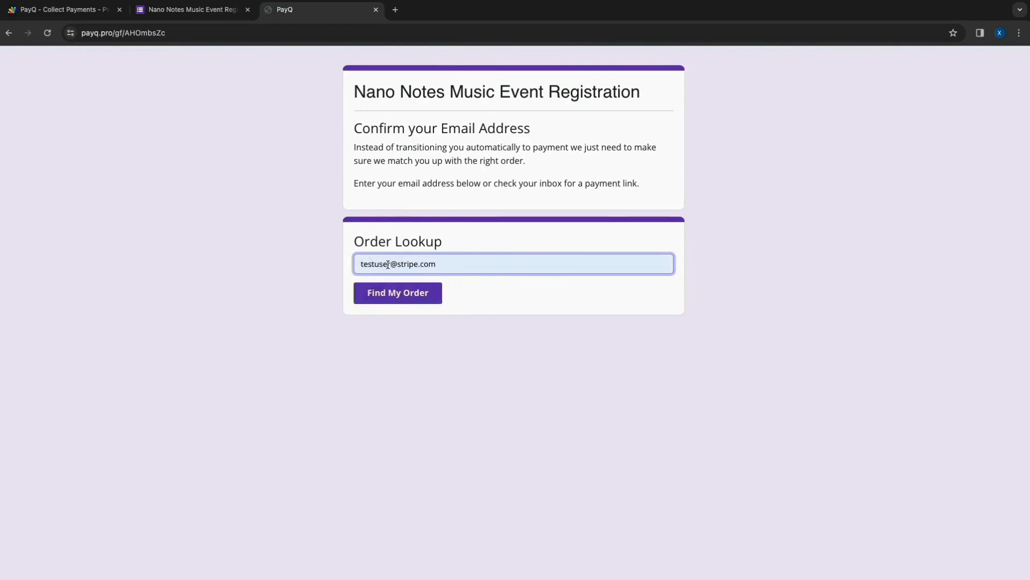
click(408, 298)
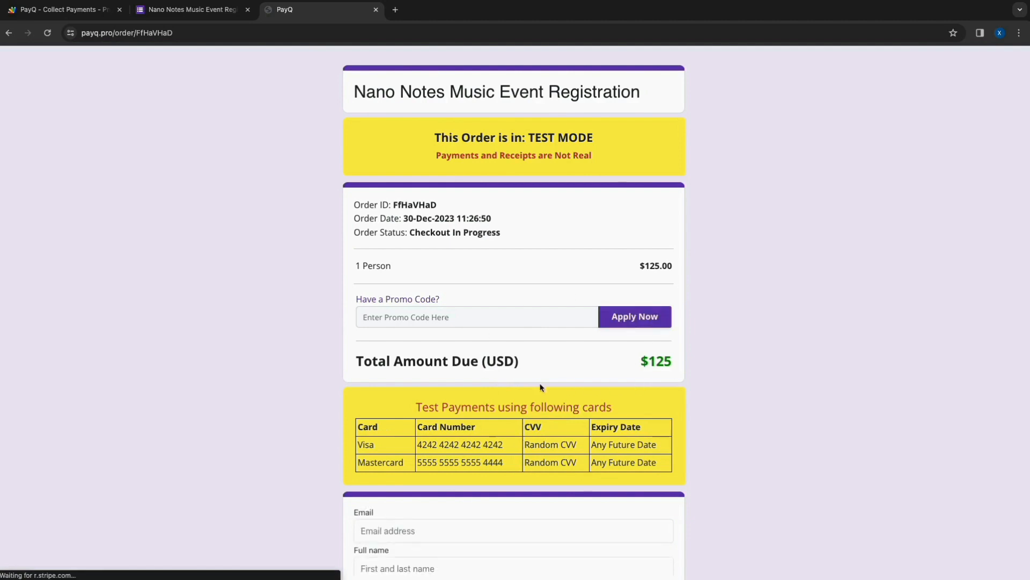
- On the order's payment form, fill in the email, full name and street address with United States as the country
scroll(529, 388, down, 1)
scroll(486, 353, down, 4)
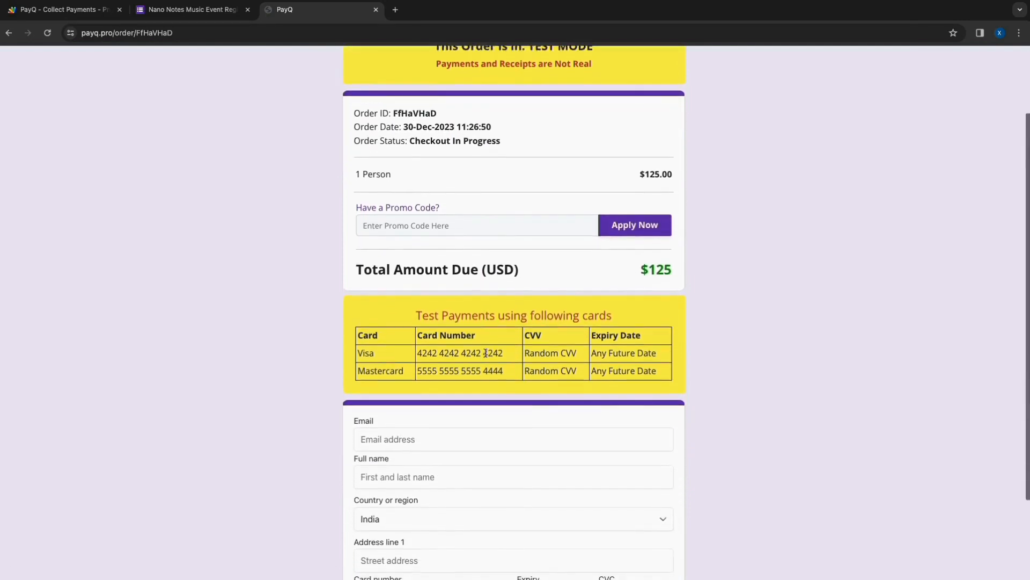
scroll(485, 353, down, 3)
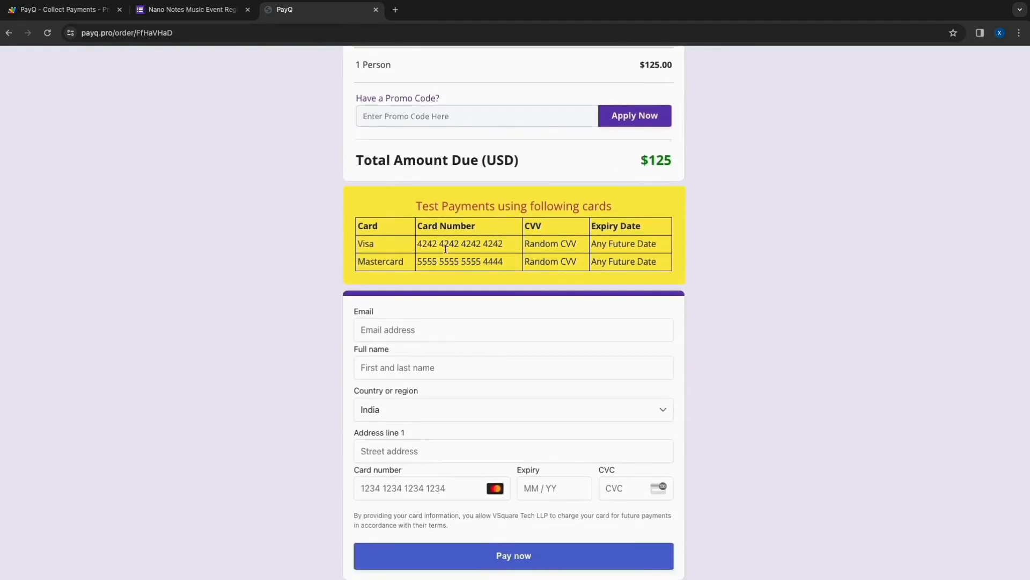
click(419, 331)
text(t)
key(BackSpace)
text(tes)
key(Down)
key(Return)
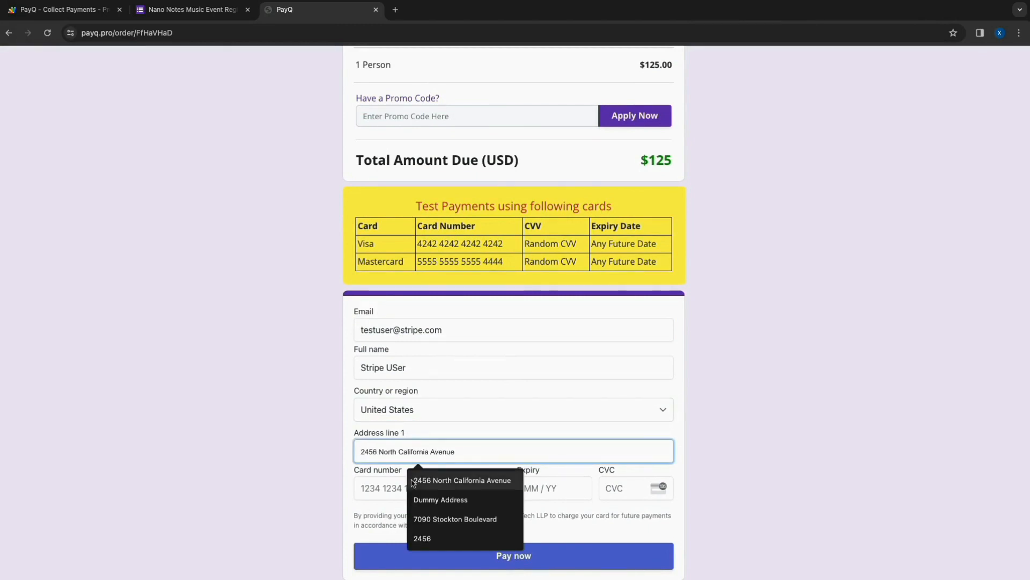
click(462, 480)
- Enter the Visa test card's number, expiry and CVC, and submit the payment
scroll(413, 477, down, 1)
click(421, 469)
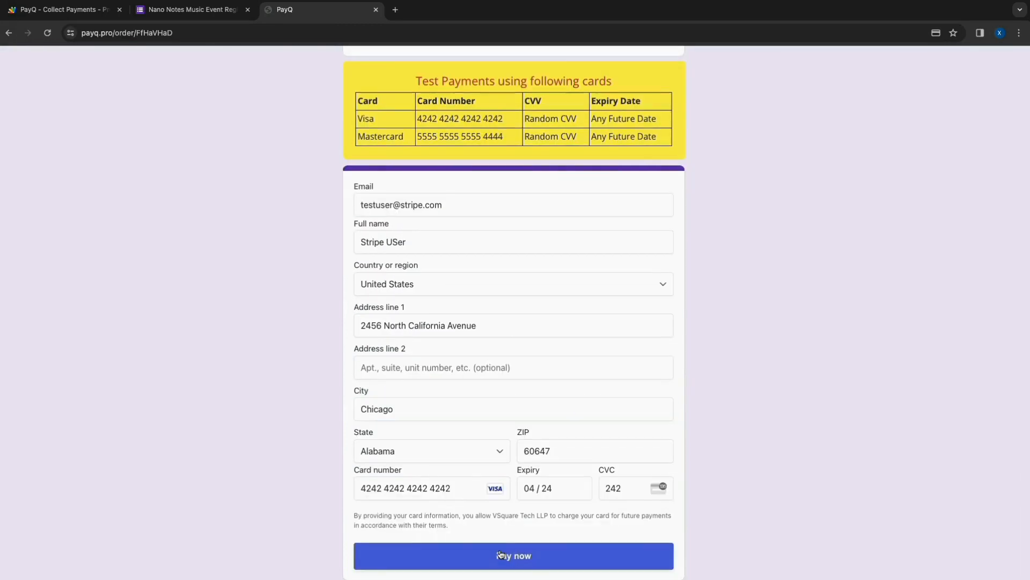
click(501, 554)
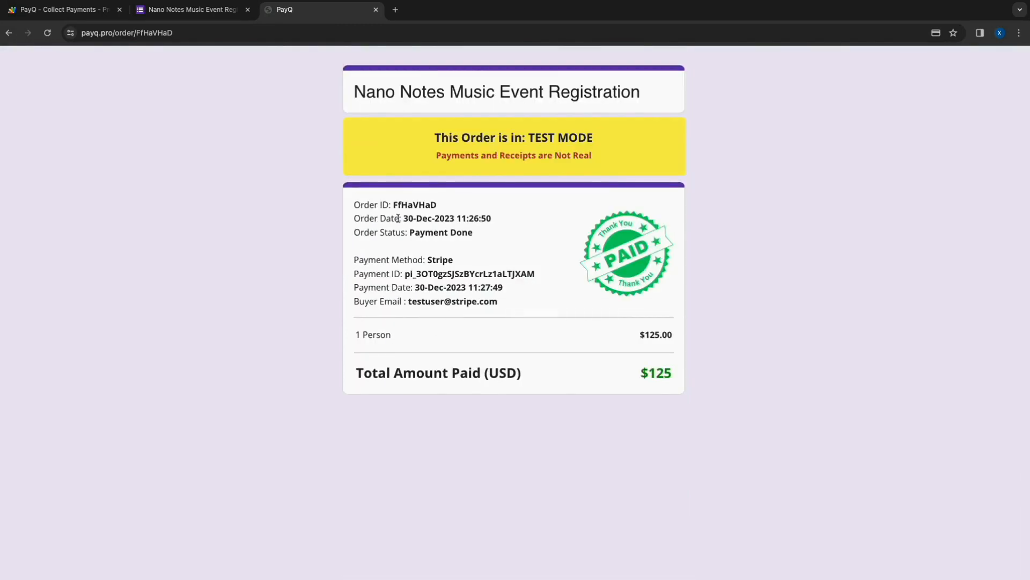
- Check the payment method on the receipt, open the newest $125.00 payment in Stripe, and review its amount, details and card owner
double_click(440, 260)
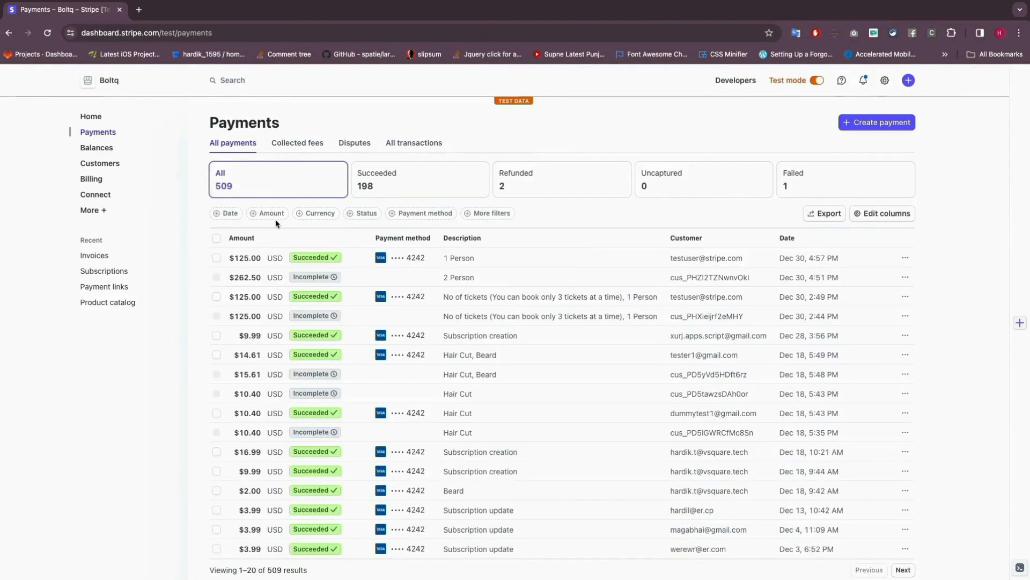
click(272, 266)
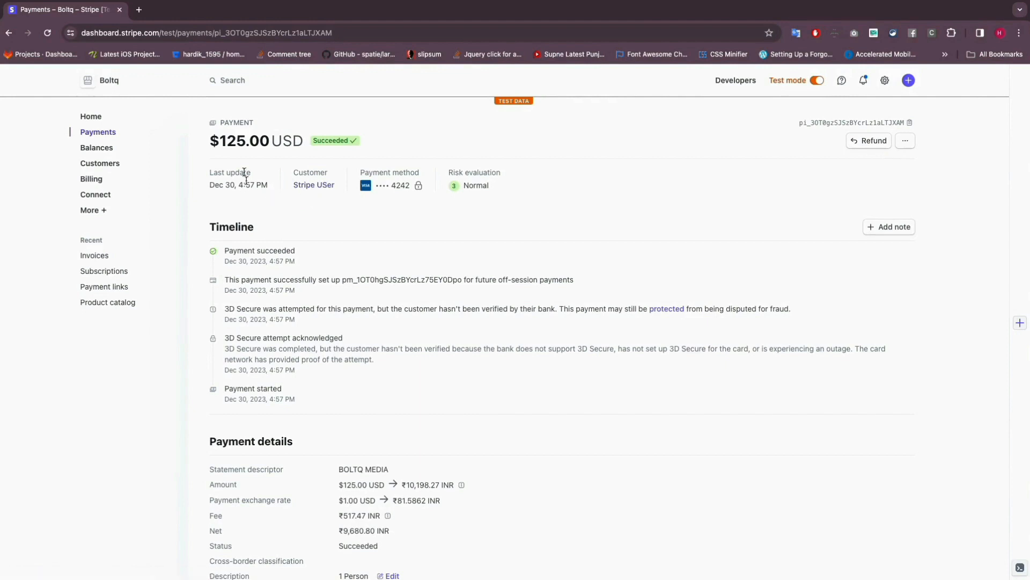
double_click(266, 142)
scroll(328, 263, down, 10)
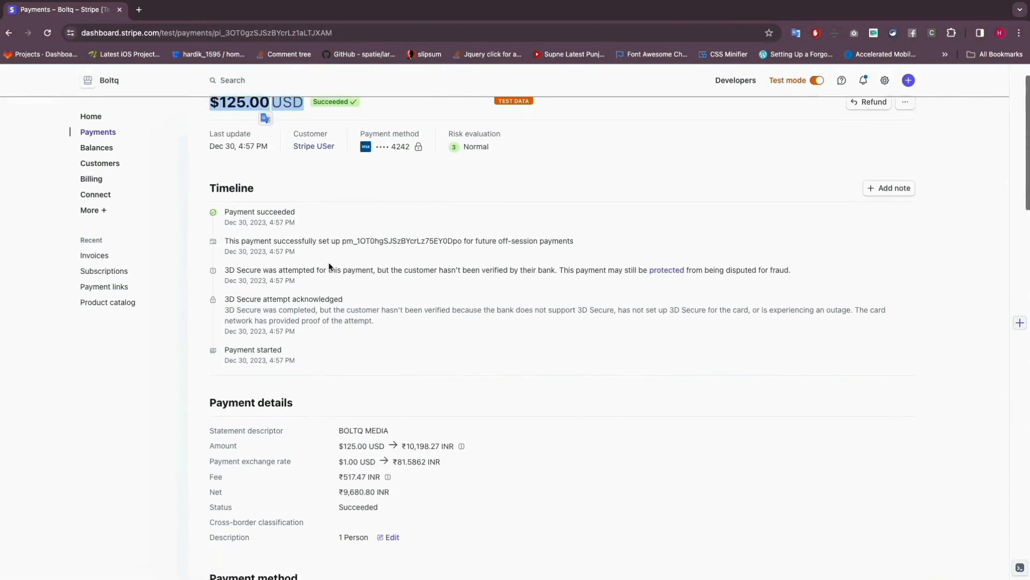
scroll(328, 266, down, 2)
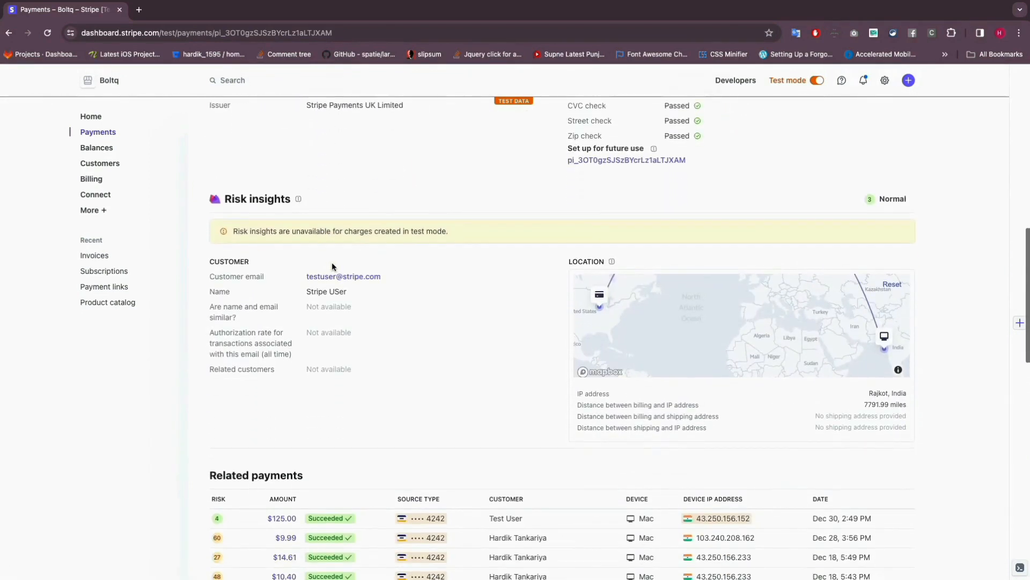
scroll(436, 381, up, 6)
drag(623, 381, 557, 502)
- Compare the payment ID and order details on the PayQ receipt with the payment record in Stripe
key(ctrl+Right)
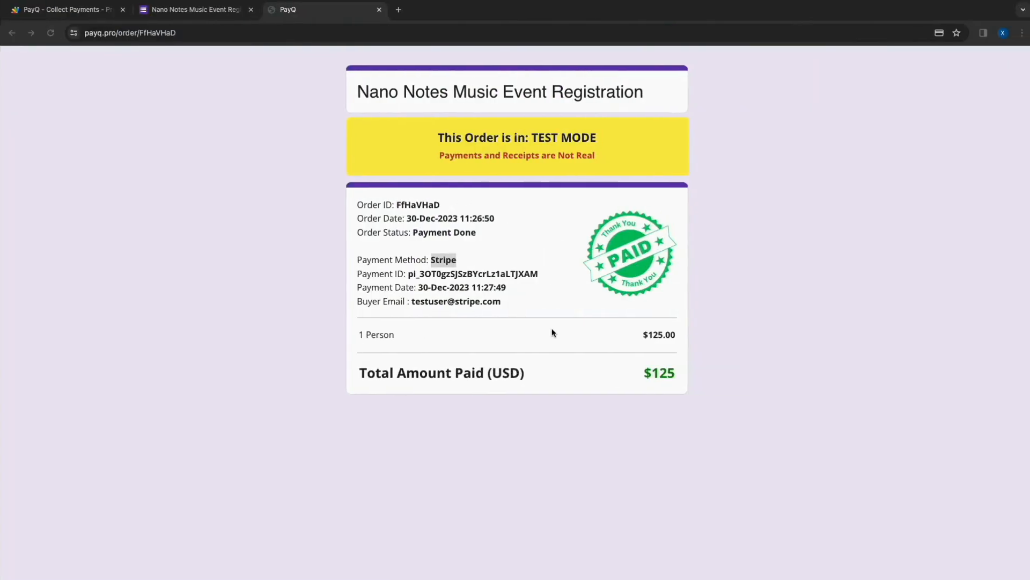
drag(539, 278, 405, 275)
drag(350, 221, 474, 316)
key(ctrl+Left)
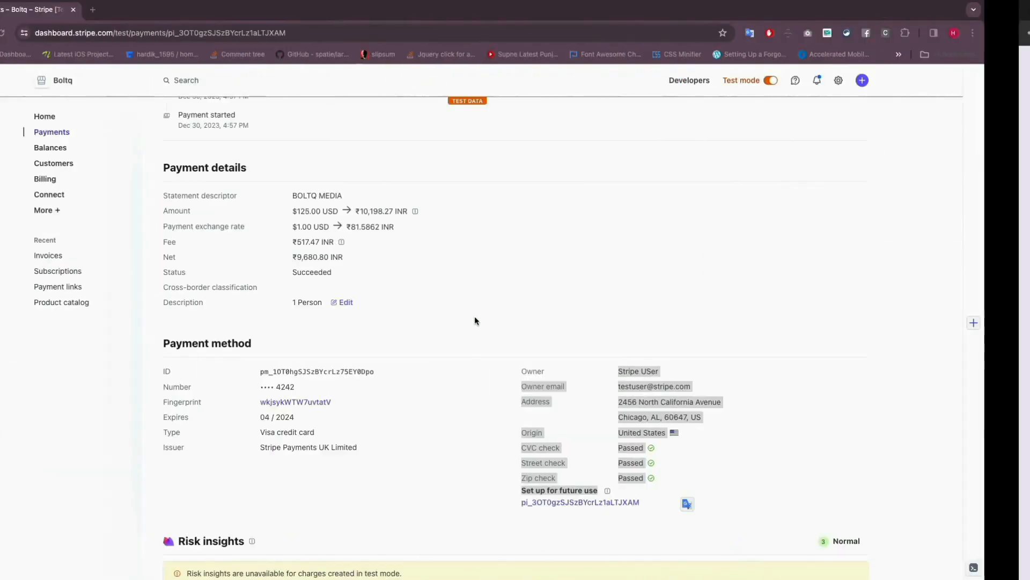
click(474, 316)
key(ctrl+Right)
click(451, 287)
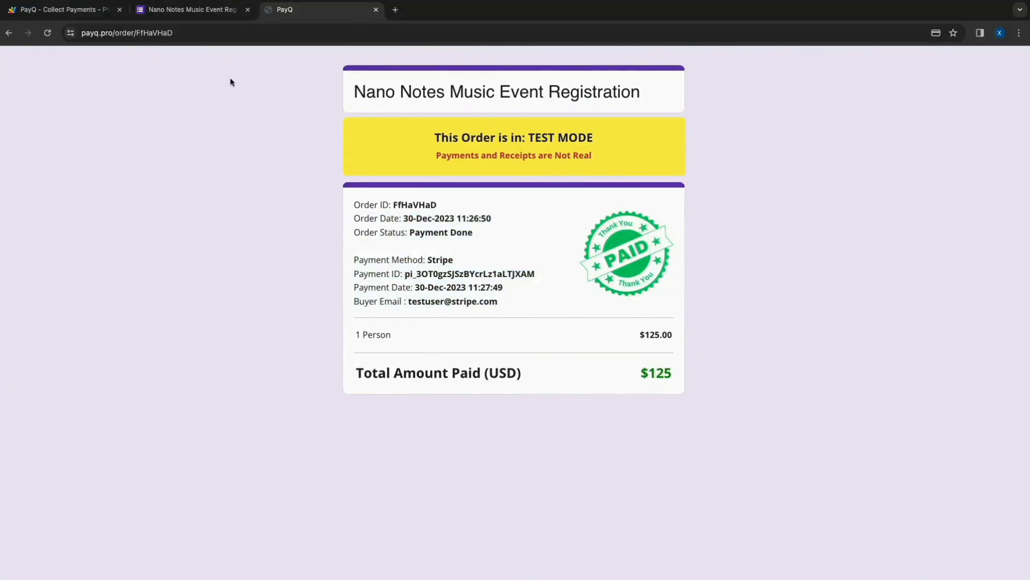
- Return to the form, open its linked response sheet, and check the test submission's row
click(186, 11)
click(658, 87)
click(992, 367)
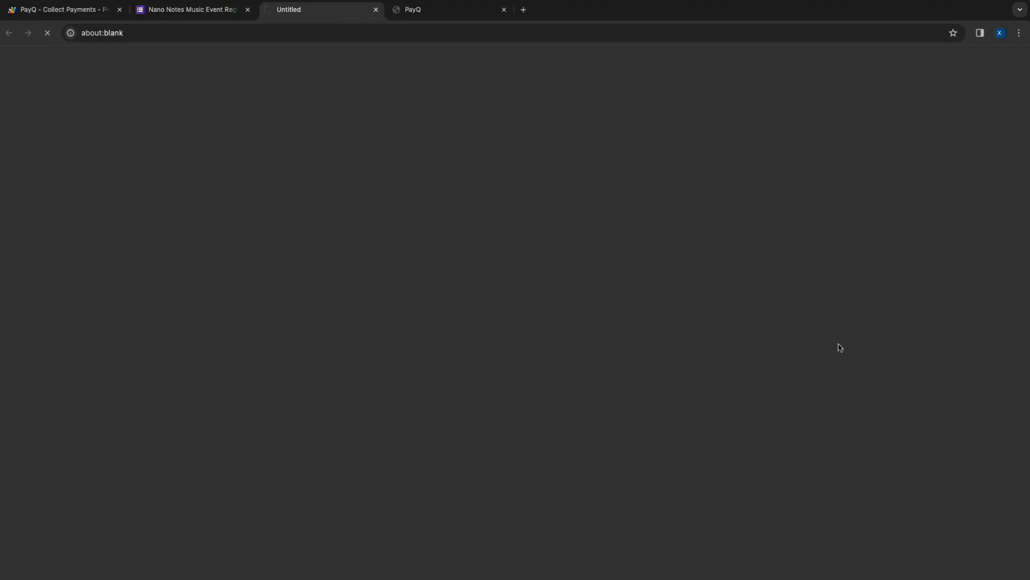
click(74, 156)
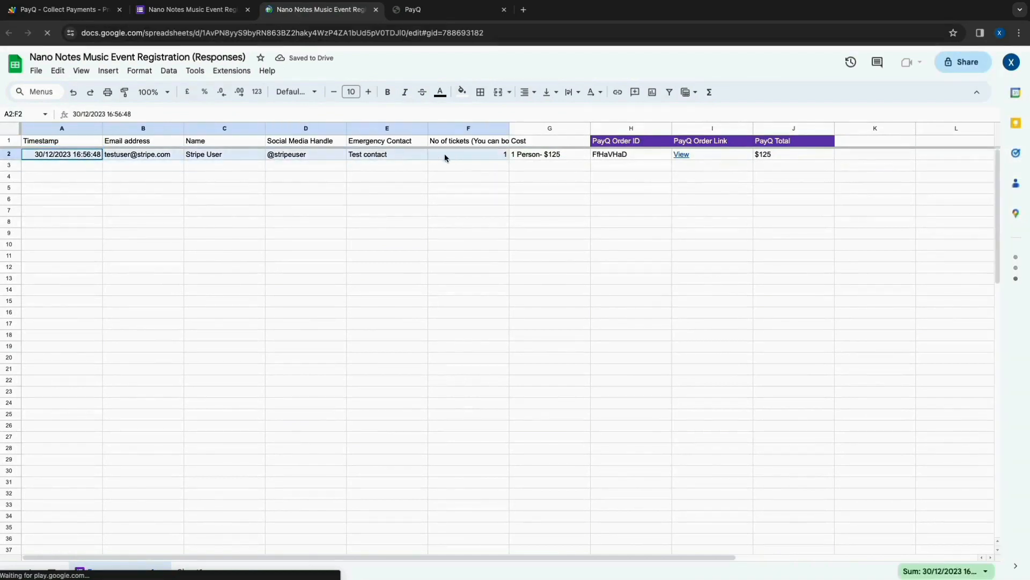
- Check the response's PayQ Total and open its order page from the PayQ Order Link column
click(761, 155)
click(675, 156)
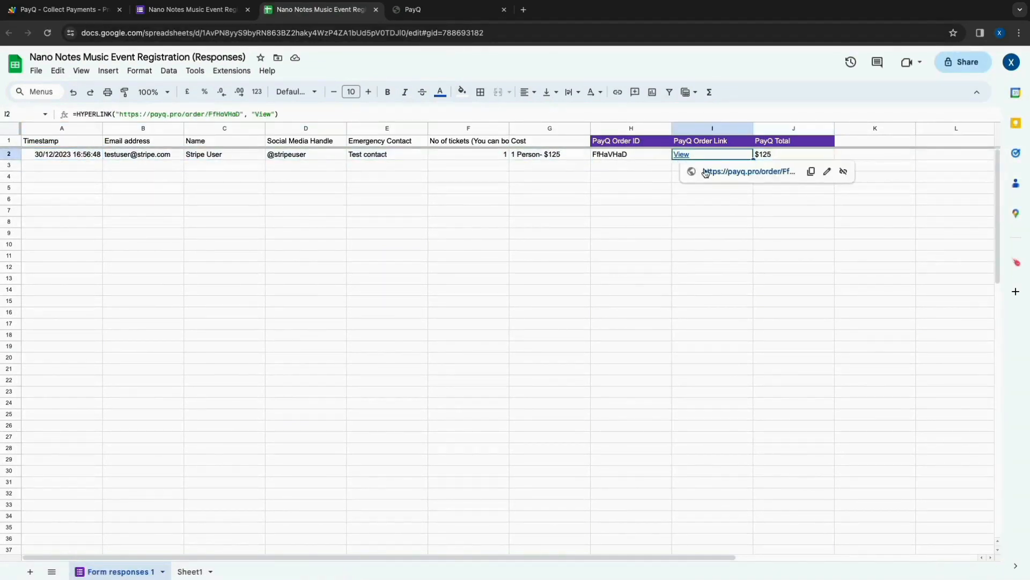
click(705, 171)
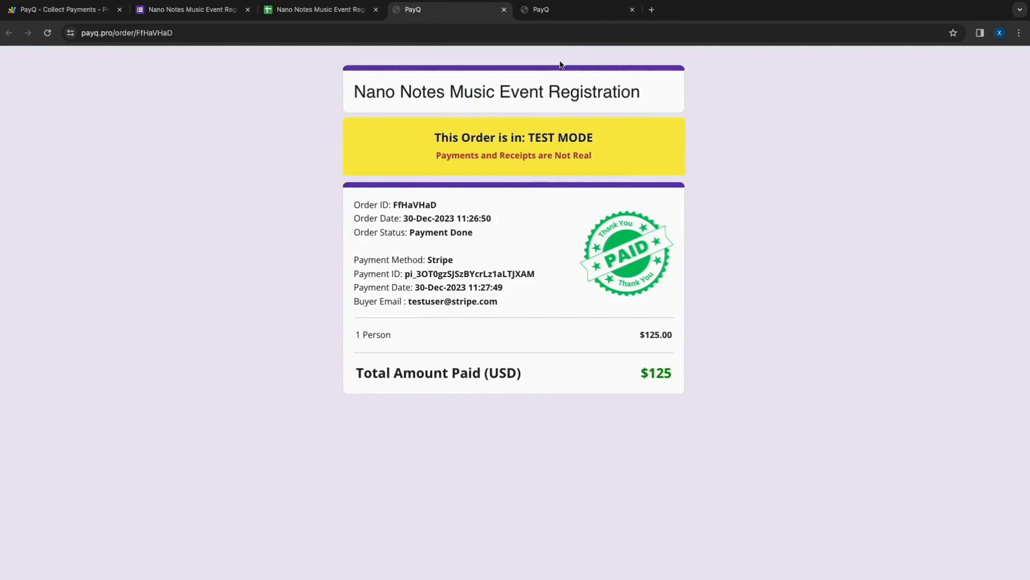
- Switch to Gmail in a new tab and open the "Nano Notes Music Event Registration" order email
click(651, 10)
click(931, 63)
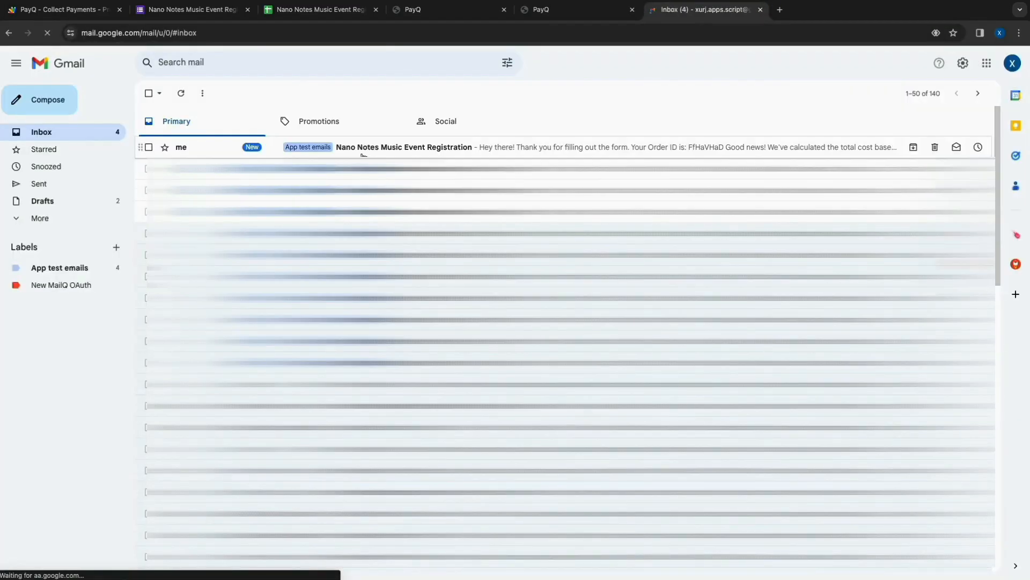
click(359, 150)
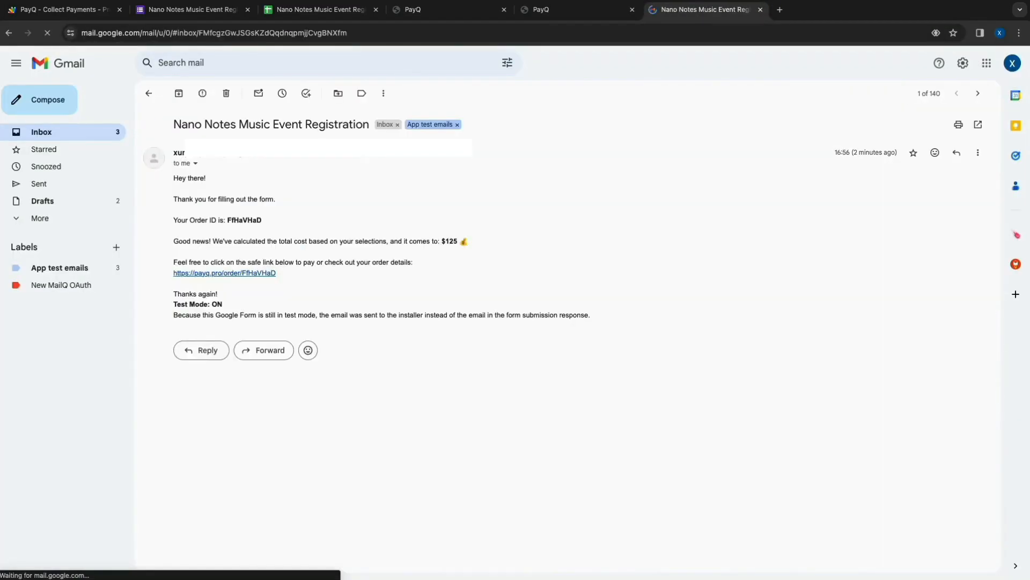
- Check the order ID in the email and open its PayQ order link
double_click(244, 220)
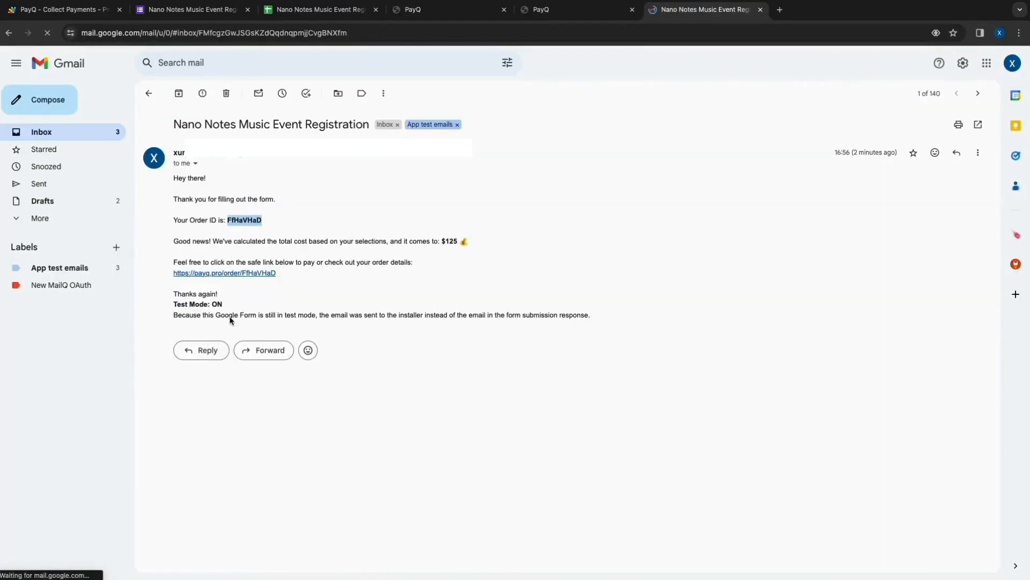
click(221, 273)
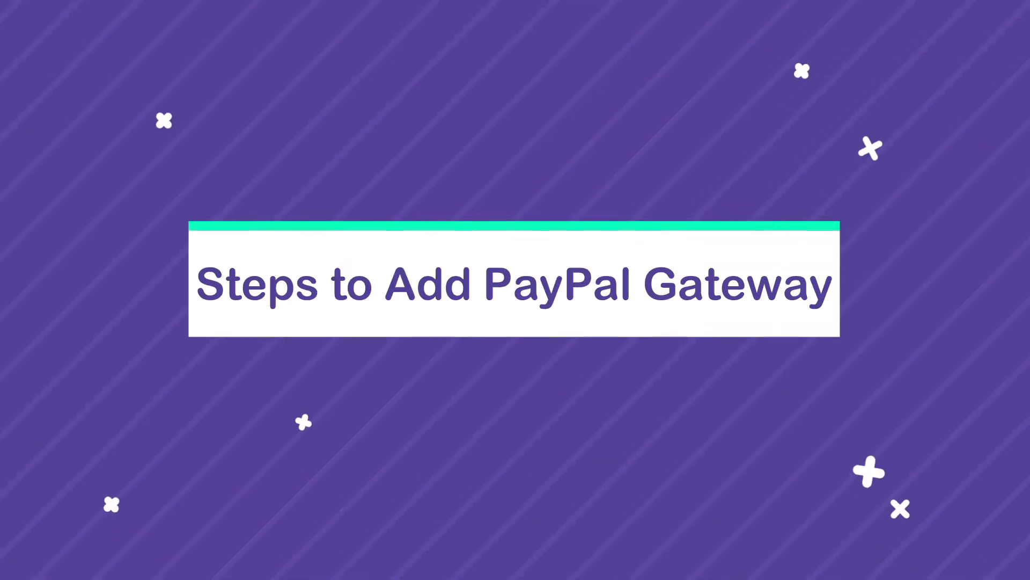
- Enable PayPal in PayQ's payment gateway settings and go to the PayPal Developer Dashboard to get its credentials
click(486, 201)
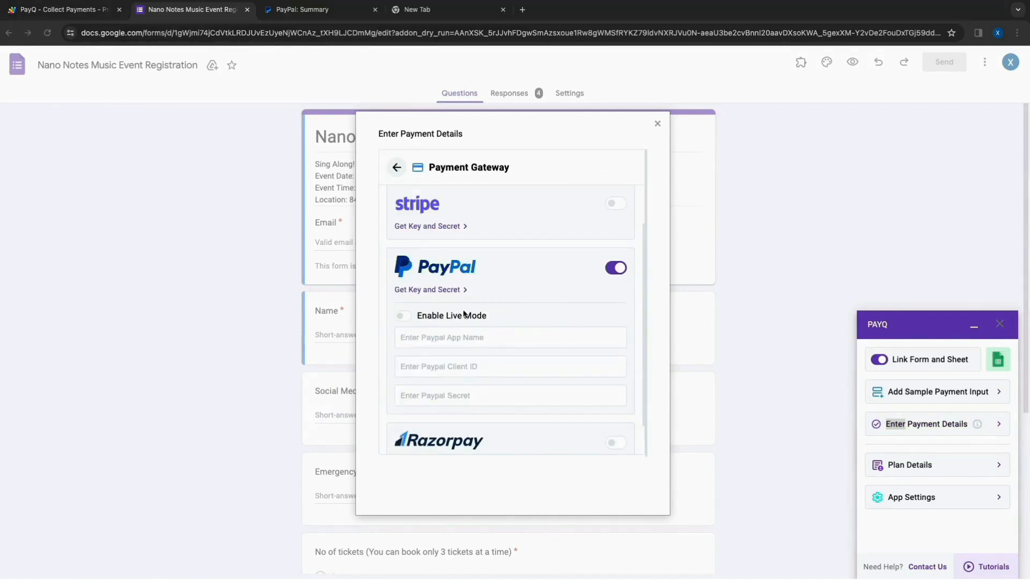
click(441, 289)
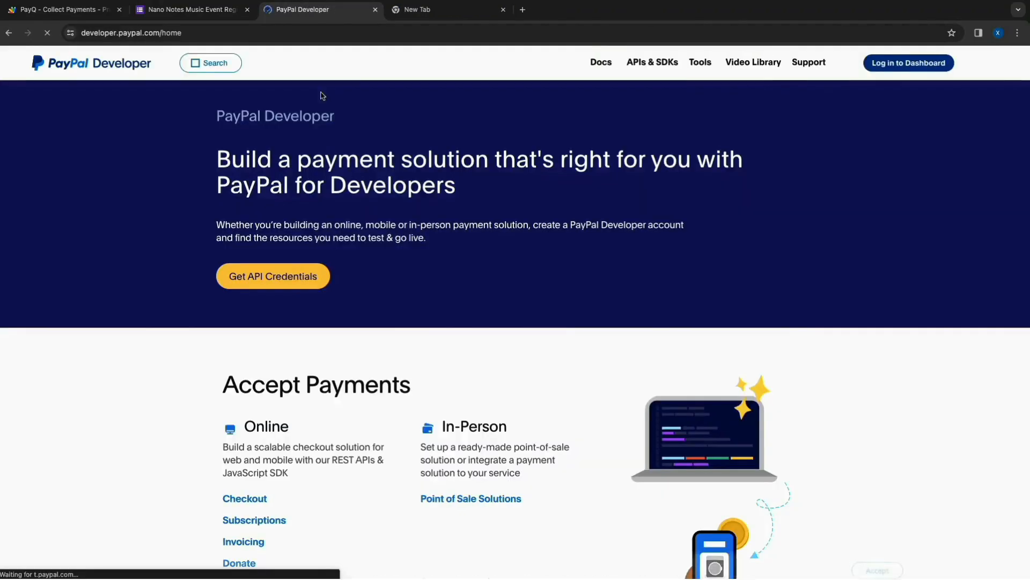
double_click(98, 31)
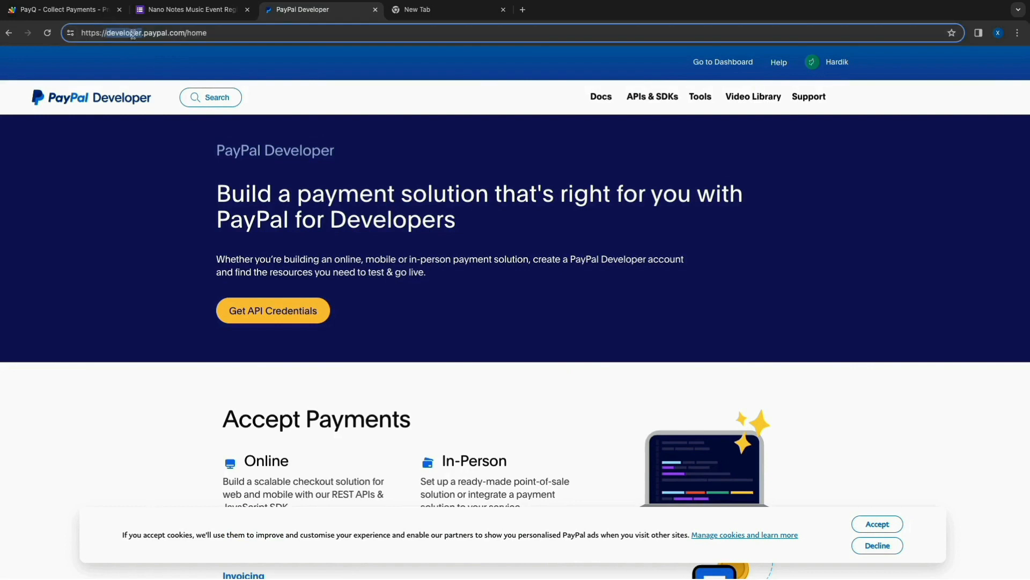
mouse_move(719, 75)
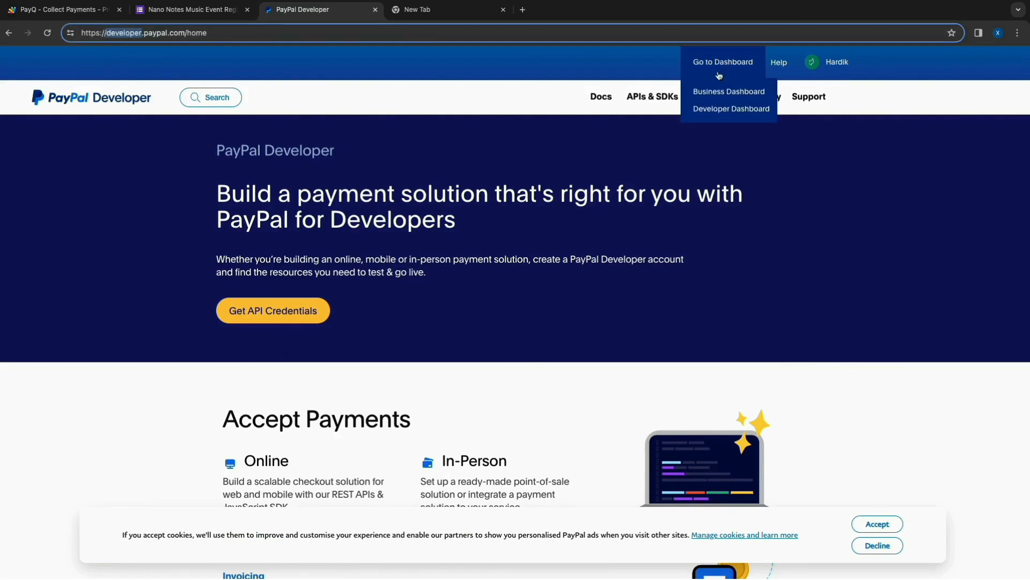
click(717, 110)
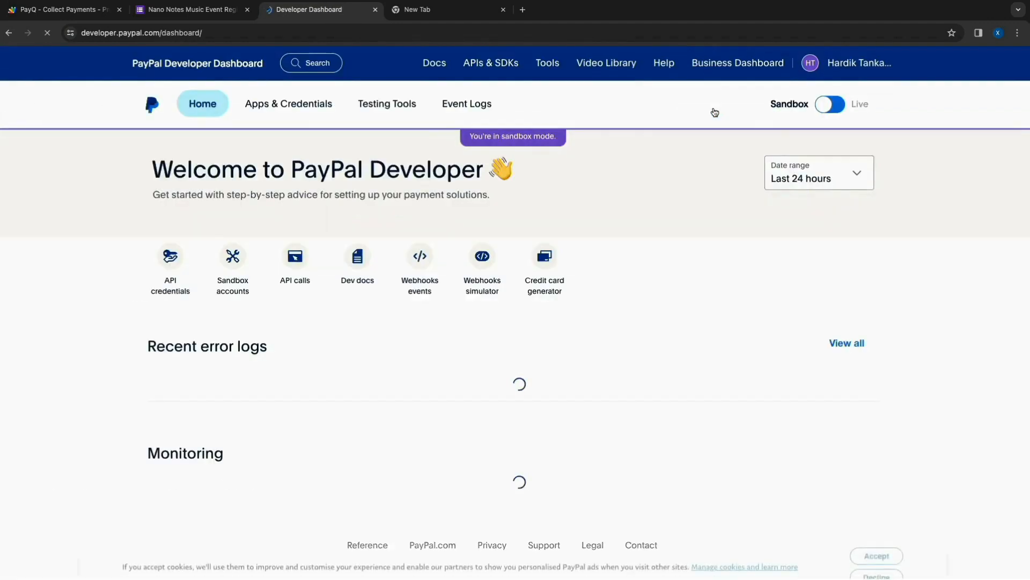
- Create a sandbox app of type Merchant named "PayQ Test app" under the API credentials
drag(189, 171, 465, 191)
click(390, 161)
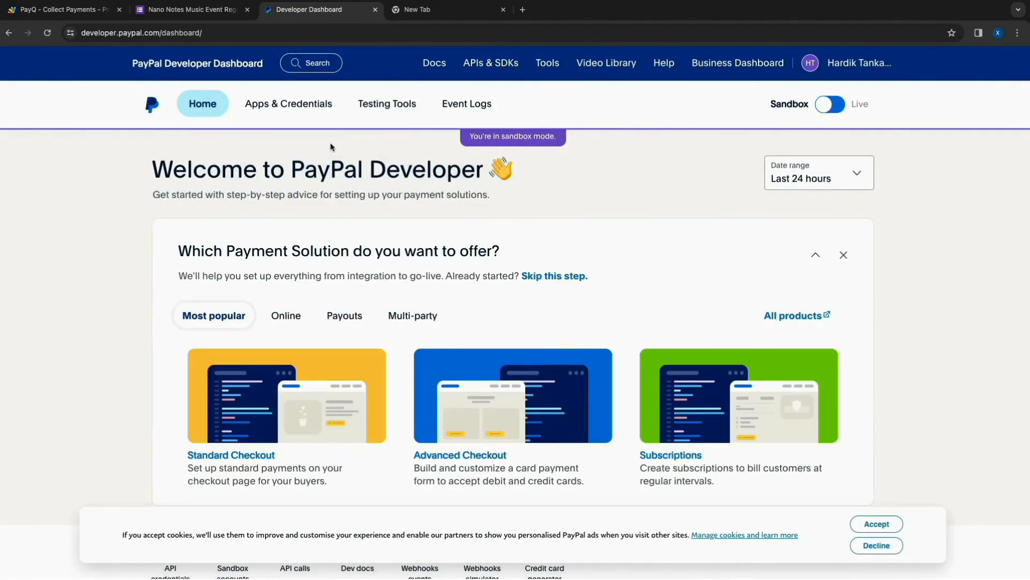
click(287, 103)
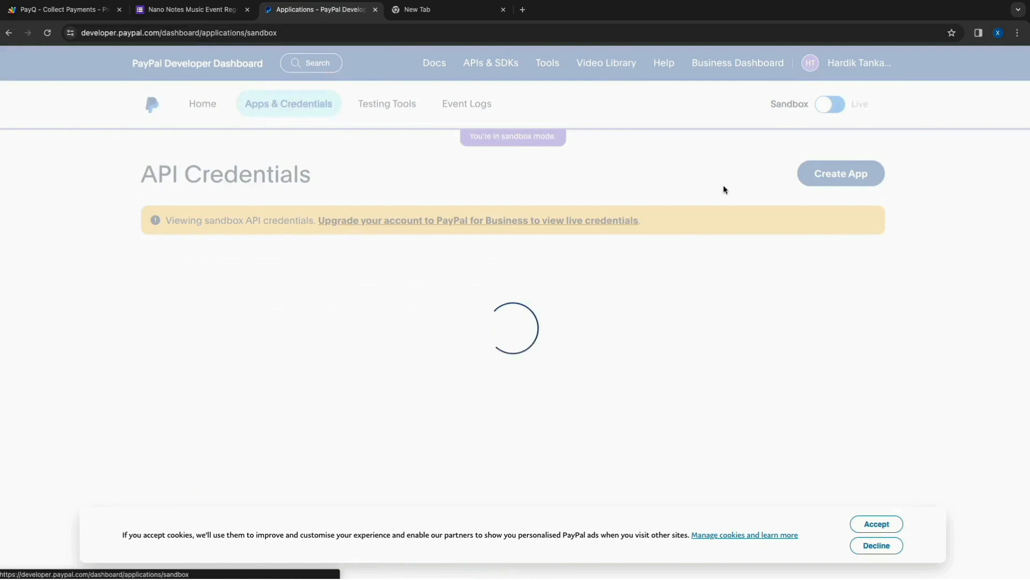
click(831, 178)
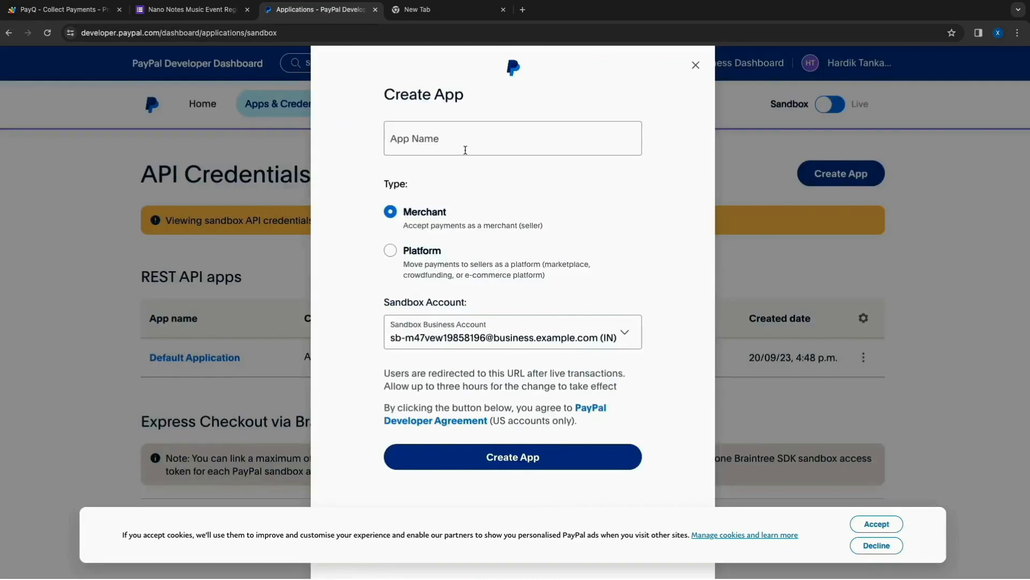
click(464, 147)
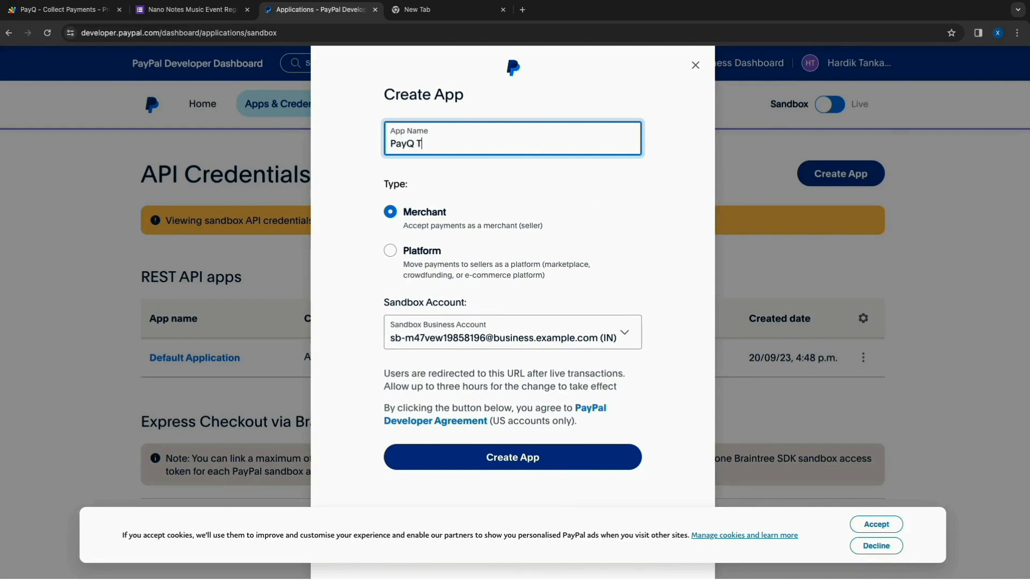
click(511, 456)
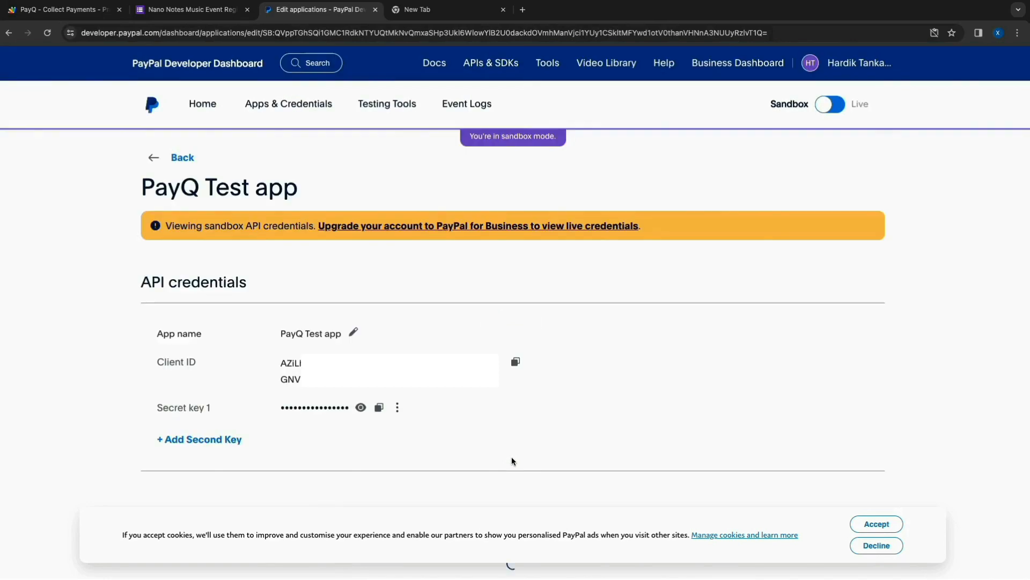
- Copy the app name "PayQ Test app" into the PayPal app name field of PayQ's payment gateway settings
drag(134, 321, 451, 391)
click(288, 327)
drag(288, 327, 342, 335)
key(super+c)
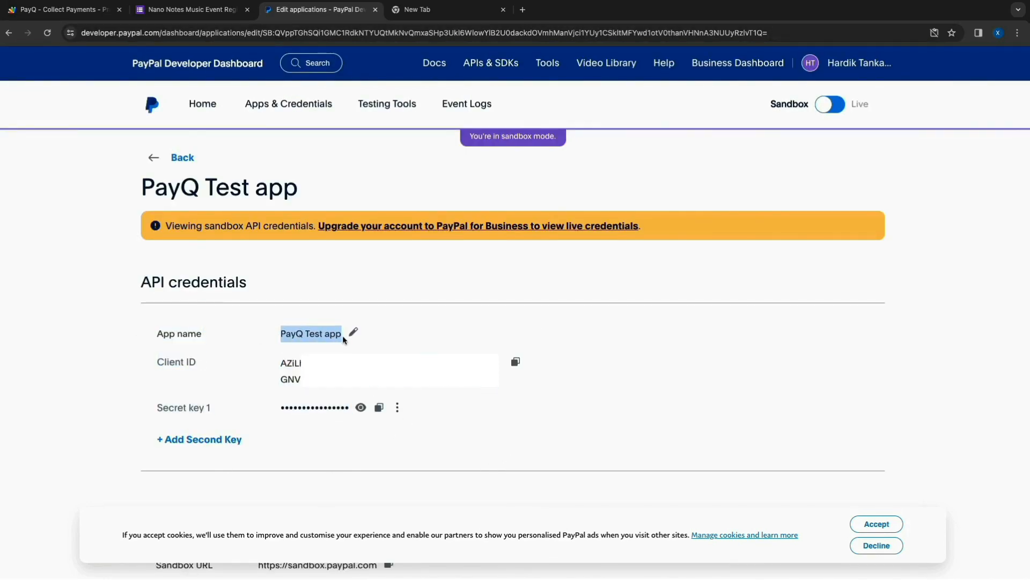
click(213, 12)
key(super+v)
- Copy the PayPal app's client ID and paste it into PayQ's PayPal client ID field
click(340, 10)
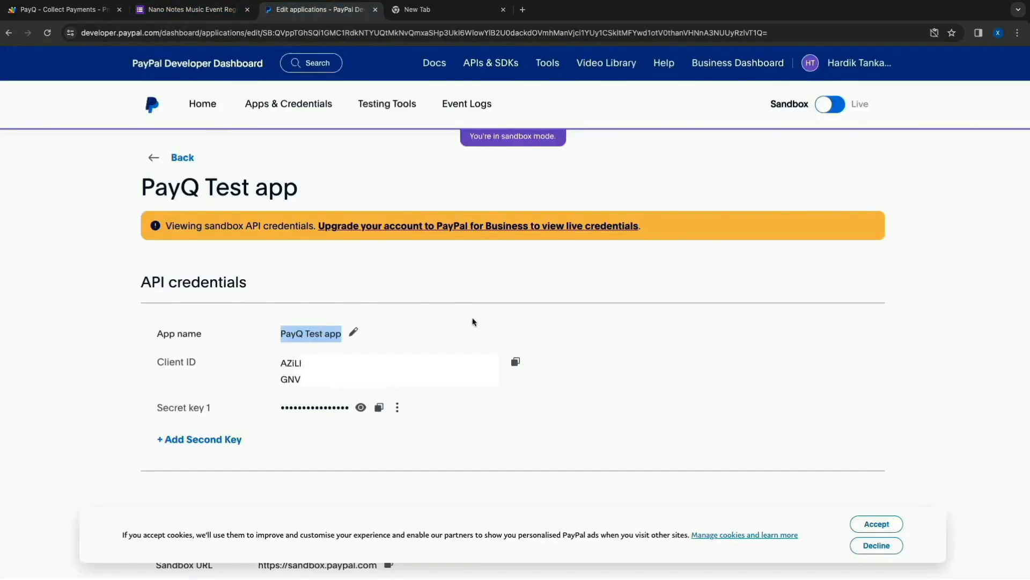
click(514, 362)
click(188, 9)
click(418, 368)
key(super+v)
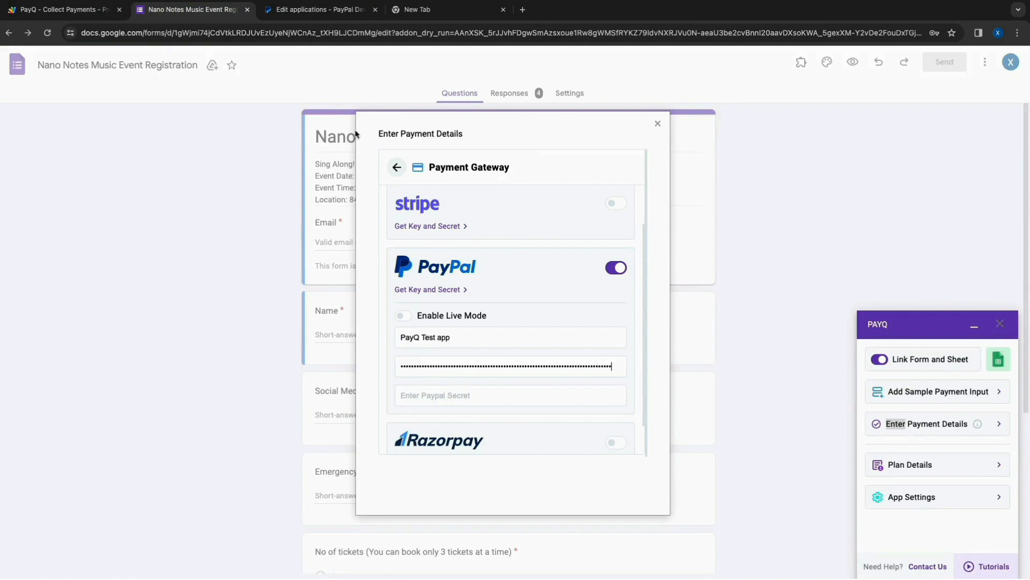
- Copy the PayPal app's secret key into PayQ's PayPal secret field, then save and finish the payment details
click(320, 9)
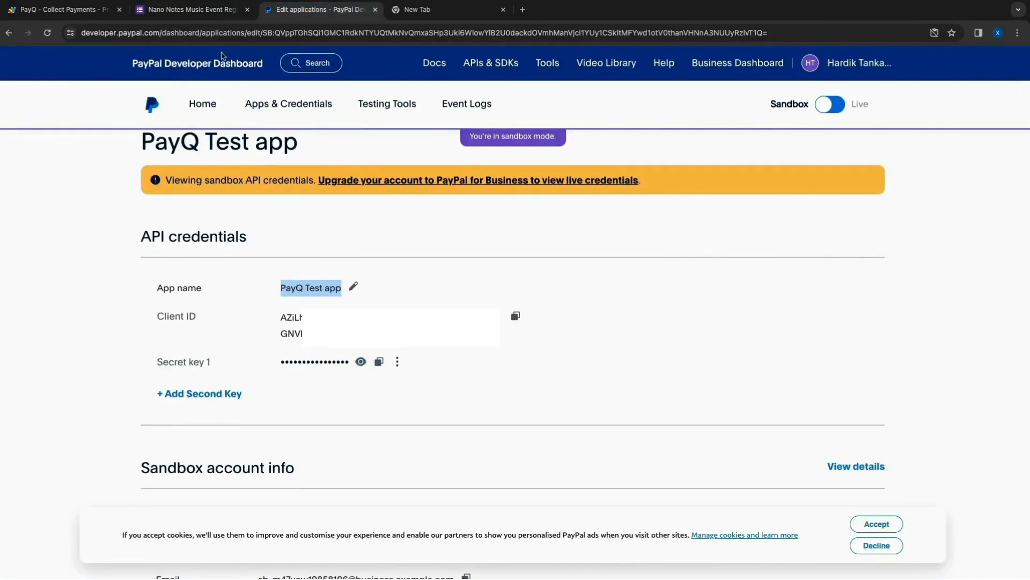
click(187, 10)
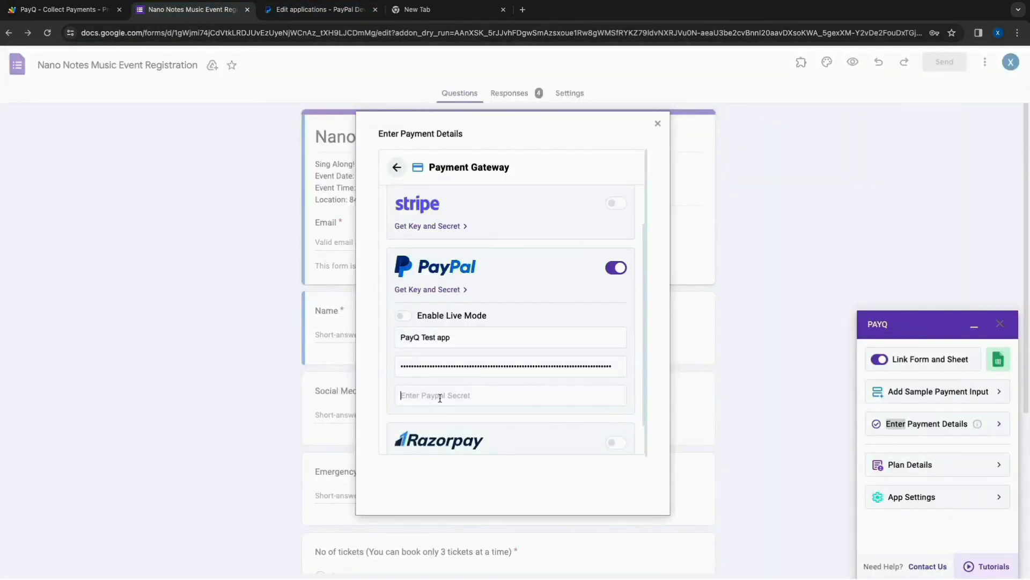
key(super+v)
scroll(529, 442, down, 3)
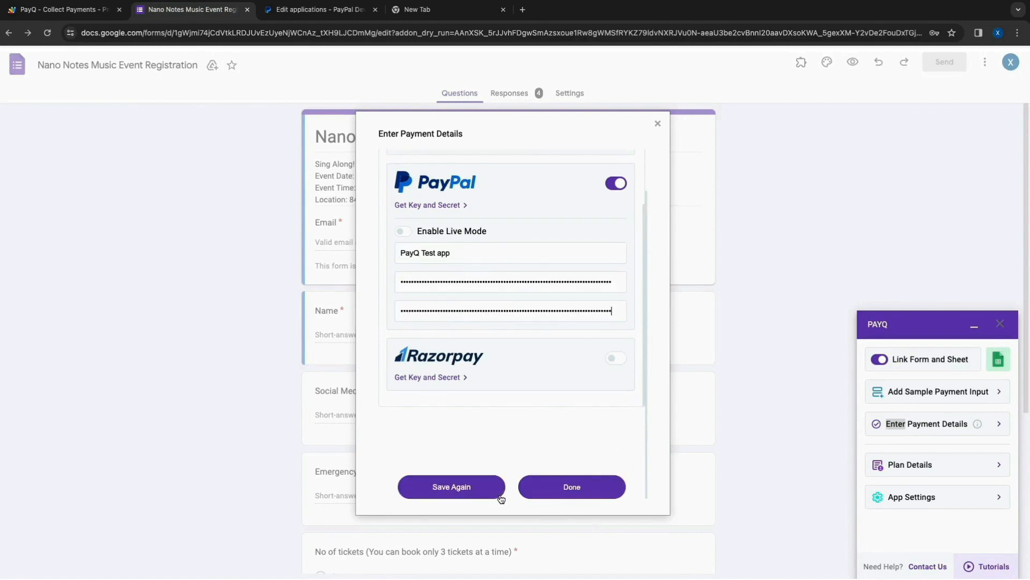
click(499, 497)
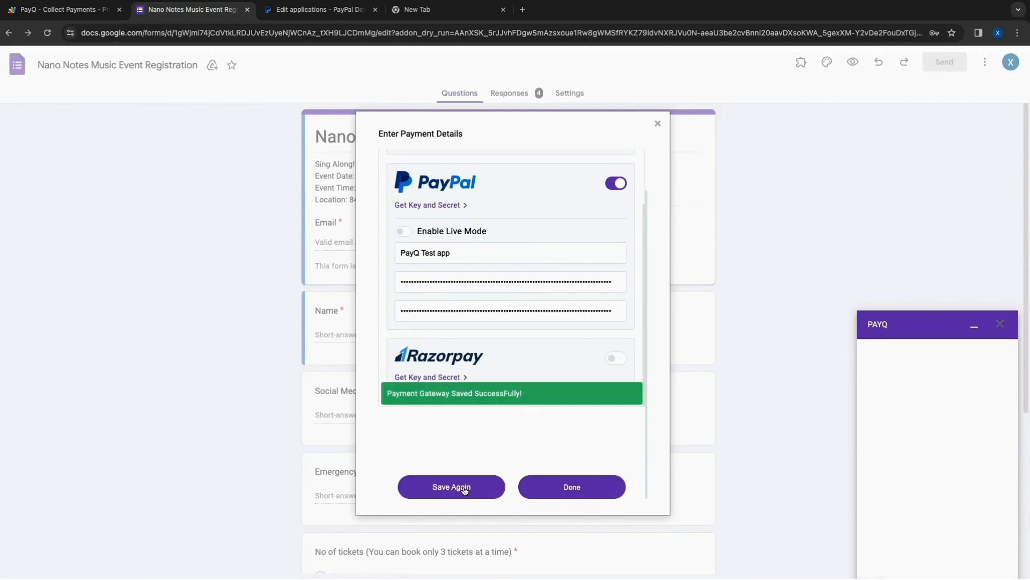
click(546, 487)
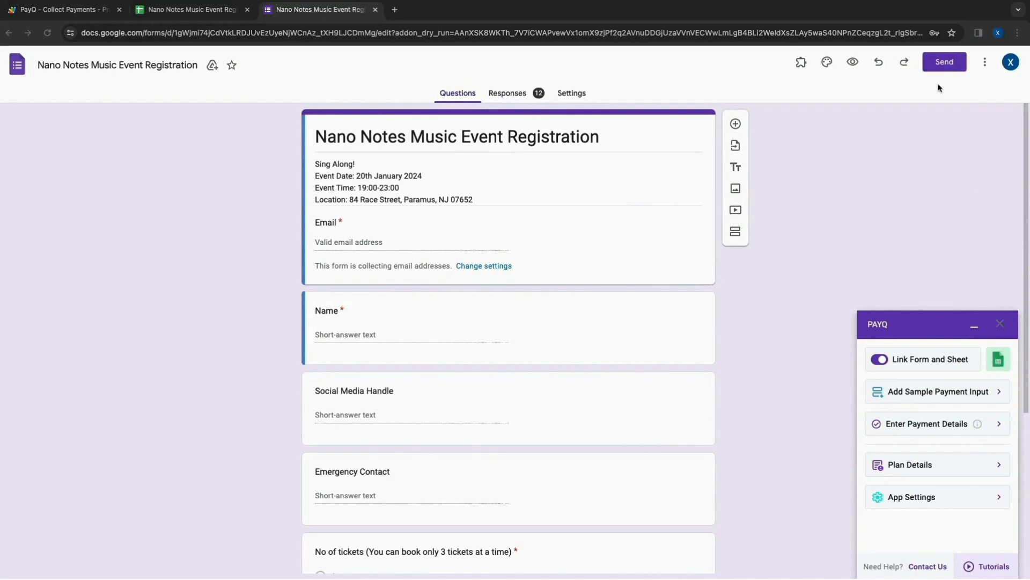
- Copy the registration form's share link and open it in a new browser tab
click(943, 63)
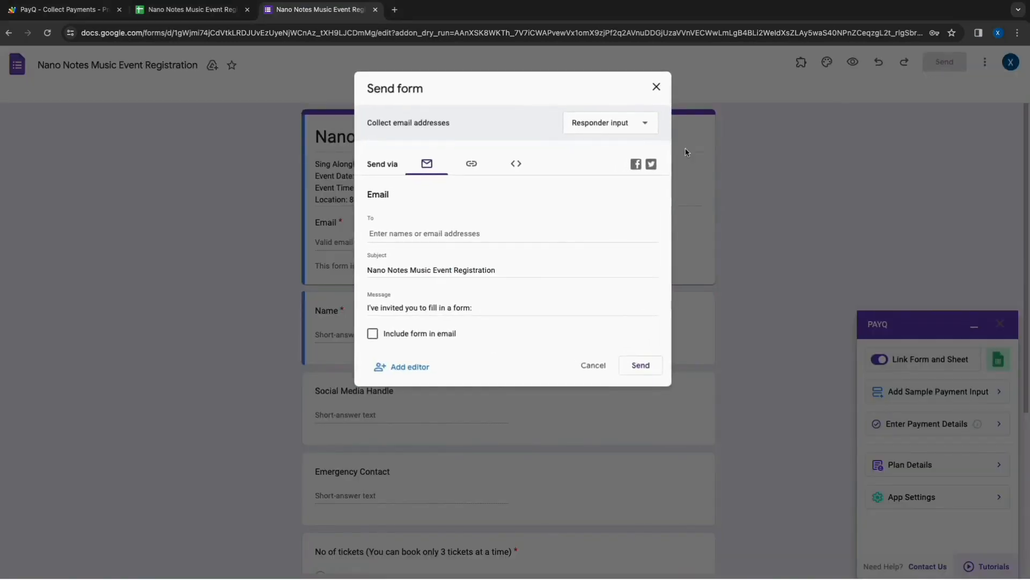
click(482, 167)
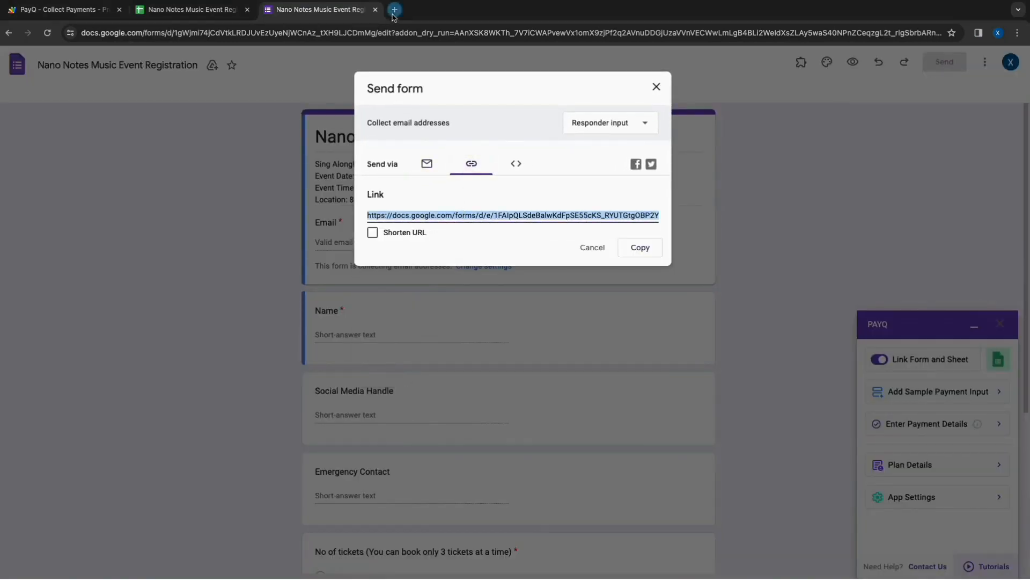
click(395, 11)
text(https://docs.google.com/forms/d/e/1FAIpQLSdeBalwKdFpSE55cKS_RYUTGtgOBP2Y18lvs83qeYQtt1GfJw/viewform?usp=sf_link)
key(Return)
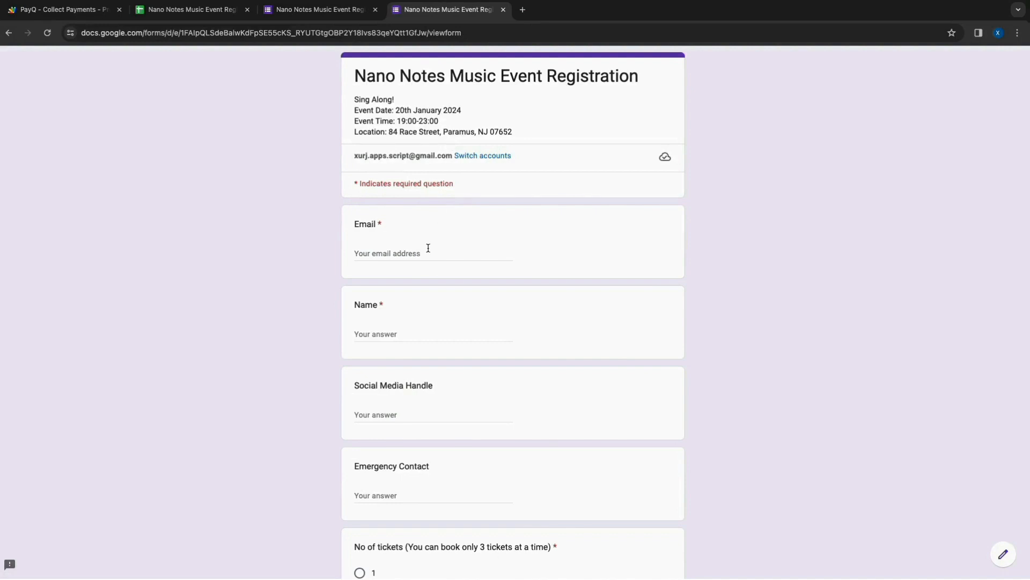
- Enter the test registrant's email, name and social media handle, choose 1 ticket and "1 Person- $125", and submit the form
scroll(429, 248, down, 1)
click(393, 215)
text(testuser@paypal.com)
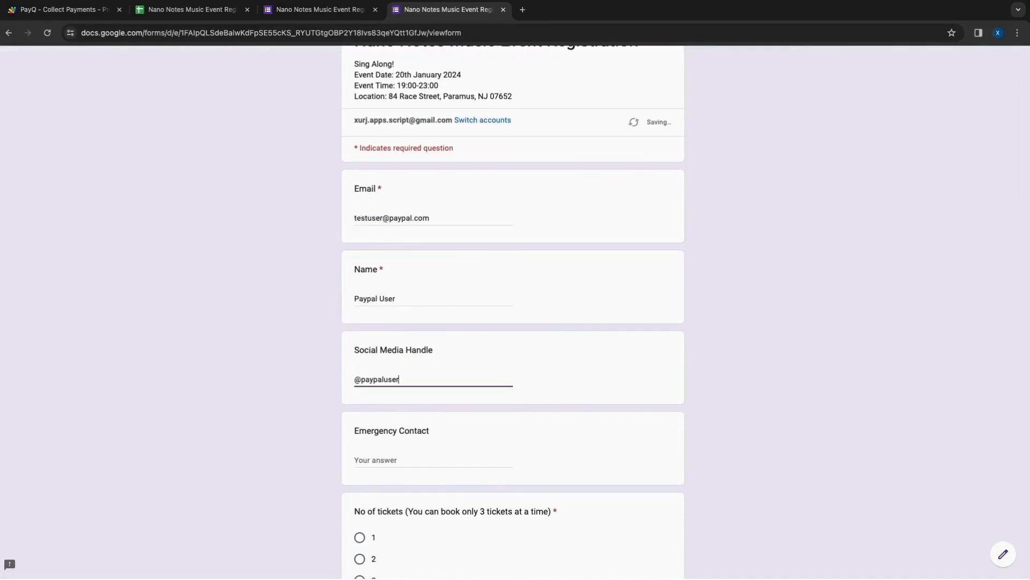
scroll(395, 223, down, 2)
click(359, 439)
scroll(382, 329, down, 1)
click(378, 313)
scroll(363, 377, down, 2)
click(359, 409)
click(366, 487)
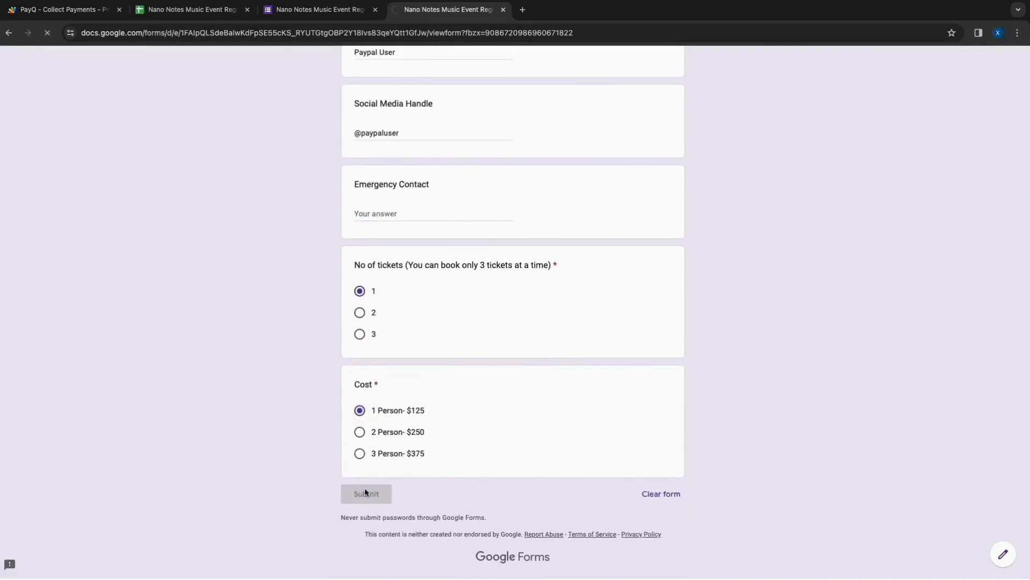
- Follow the payment link on the confirmation page and find the order with the test registrant's email address
click(435, 132)
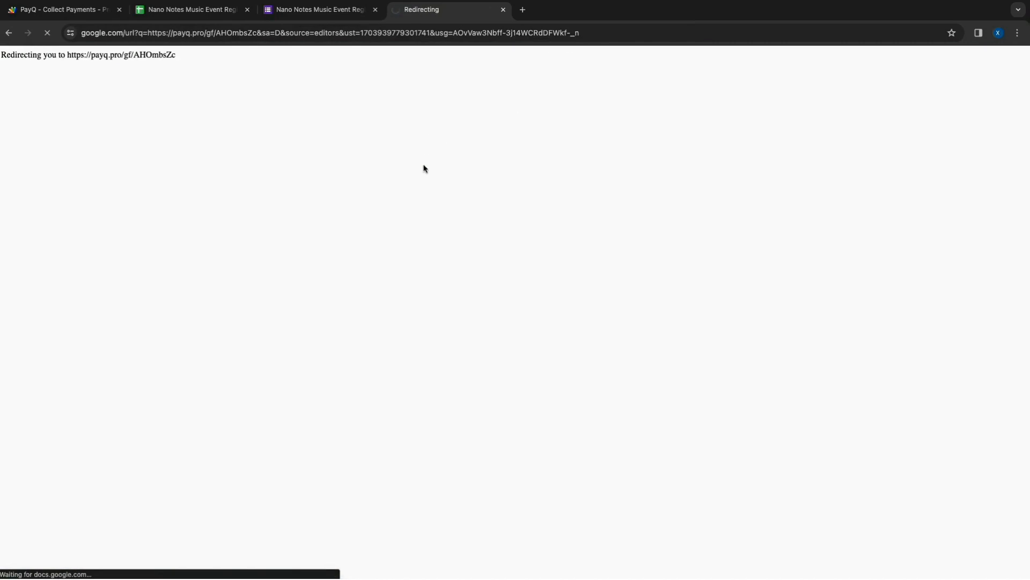
click(415, 265)
text(test)
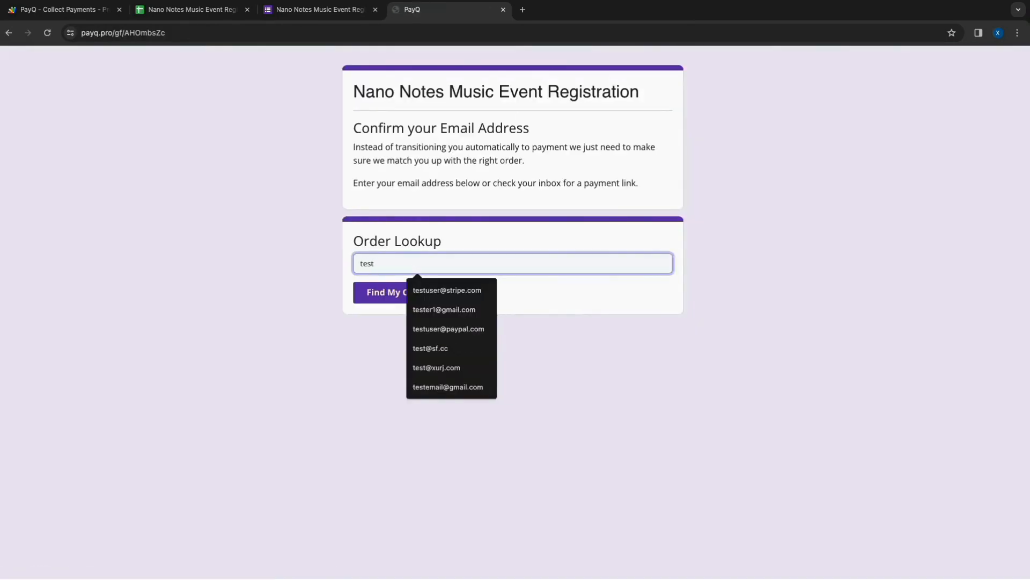
text(user@paypal.com)
click(455, 302)
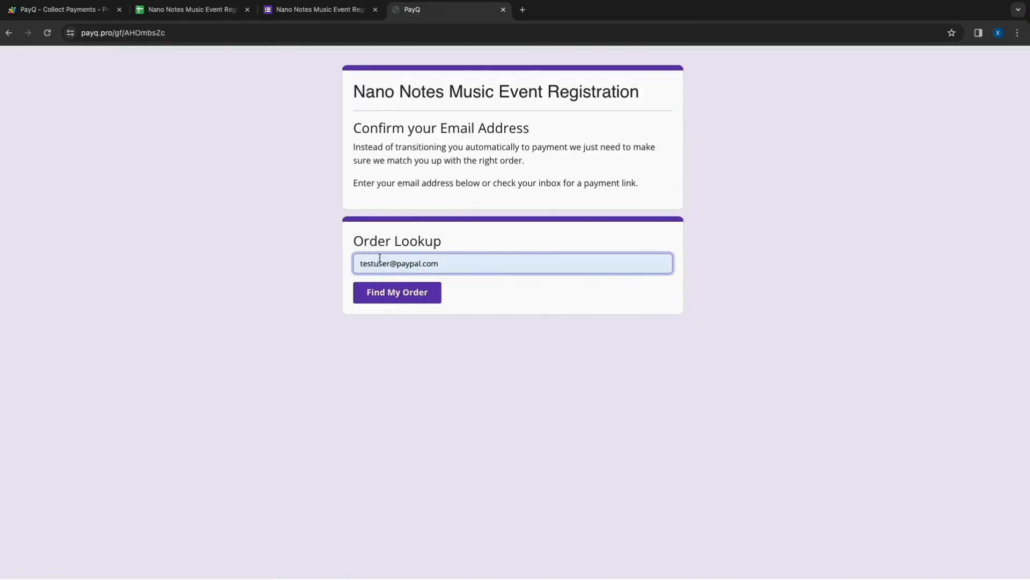
click(409, 296)
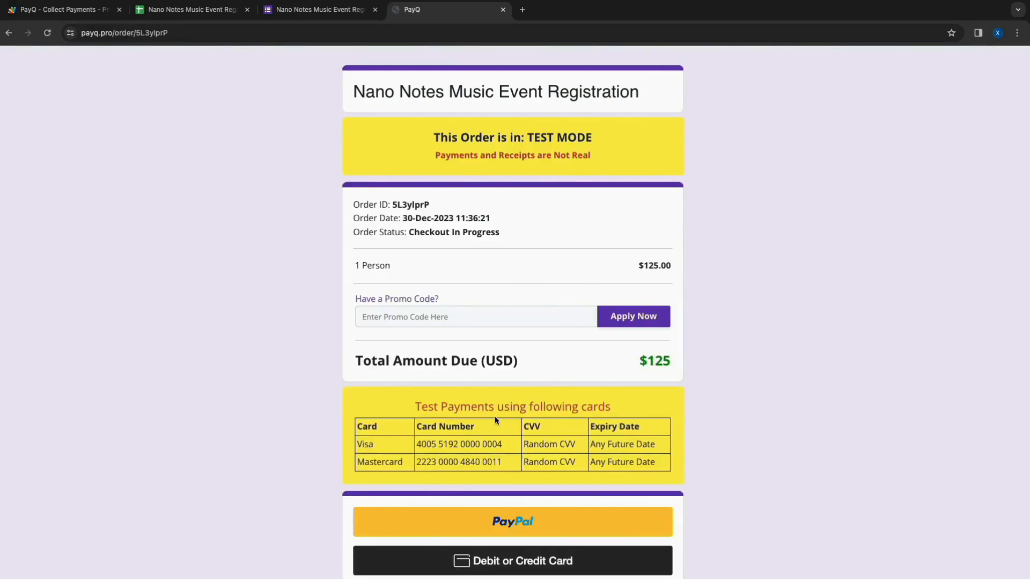
- Choose debit or credit card payment and enter the listed Visa test card's number with an expiry date and security code
scroll(494, 417, down, 1)
scroll(495, 419, down, 1)
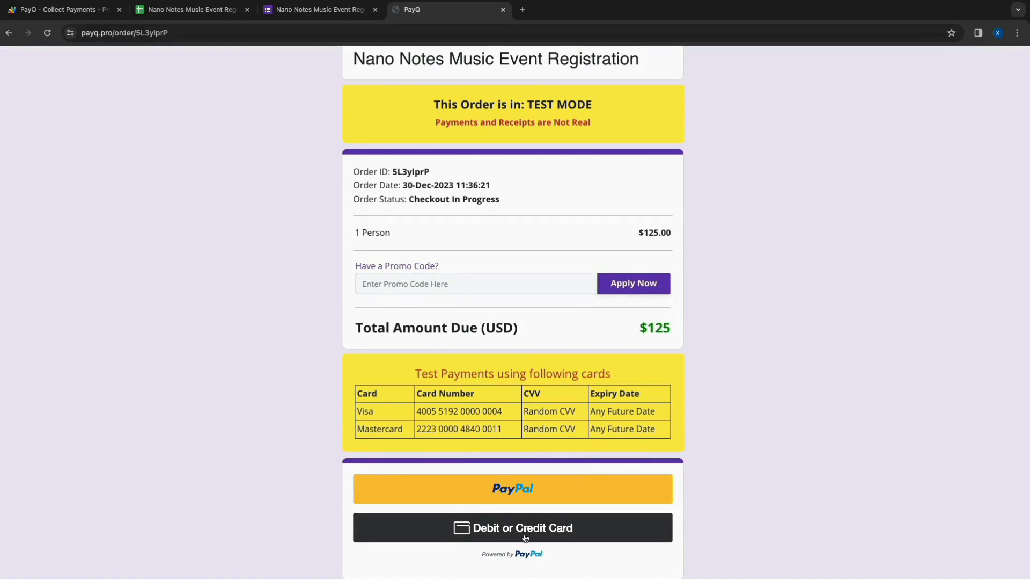
click(524, 535)
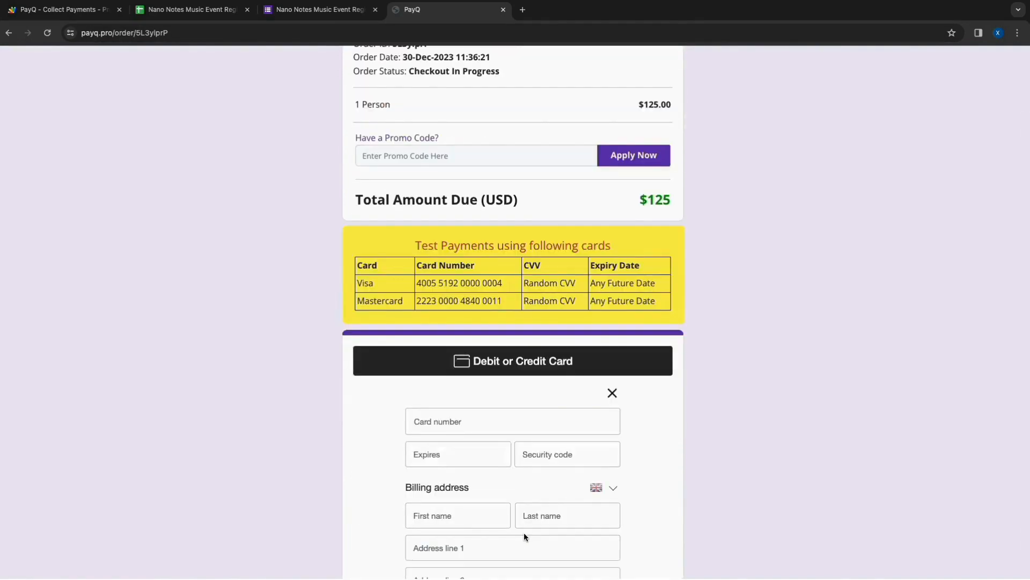
drag(519, 286, 421, 280)
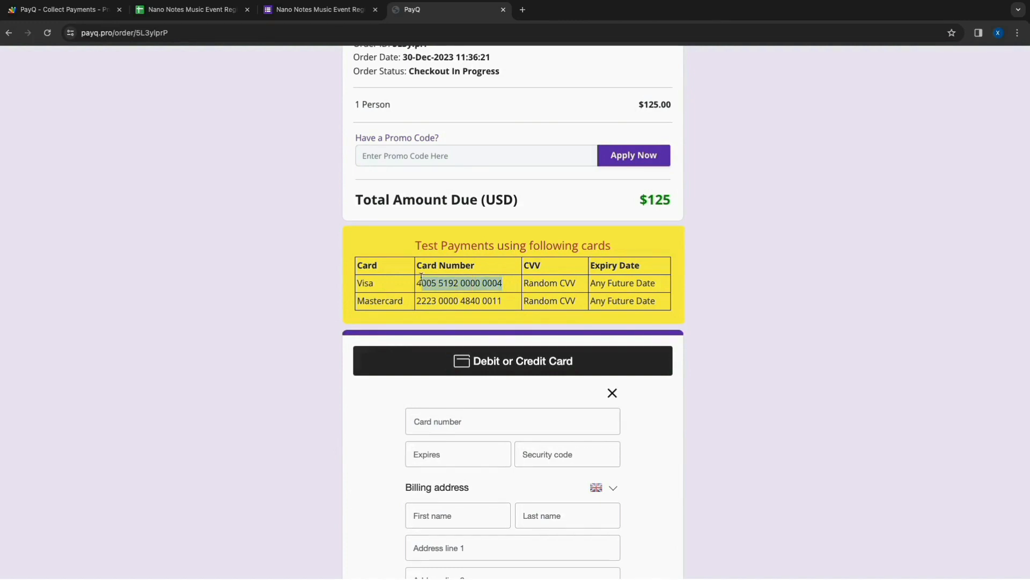
click(478, 426)
key(ctrl+v)
scroll(478, 424, down, 1)
click(478, 422)
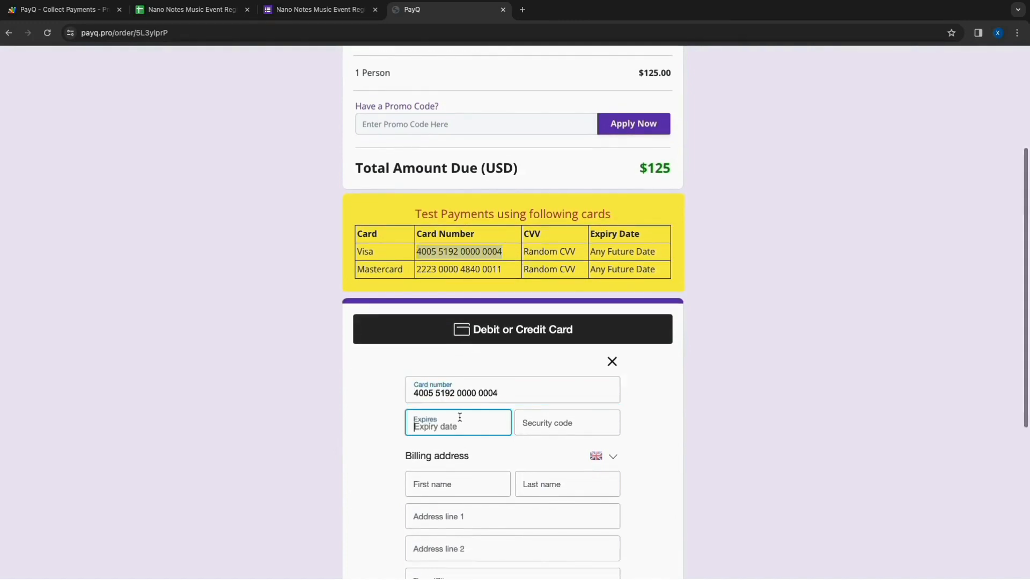
text(0234234)
- Set the billing country to United States and enter the test registrant's name, street address and city, with Alabama as the state
scroll(464, 439, down, 2)
click(610, 391)
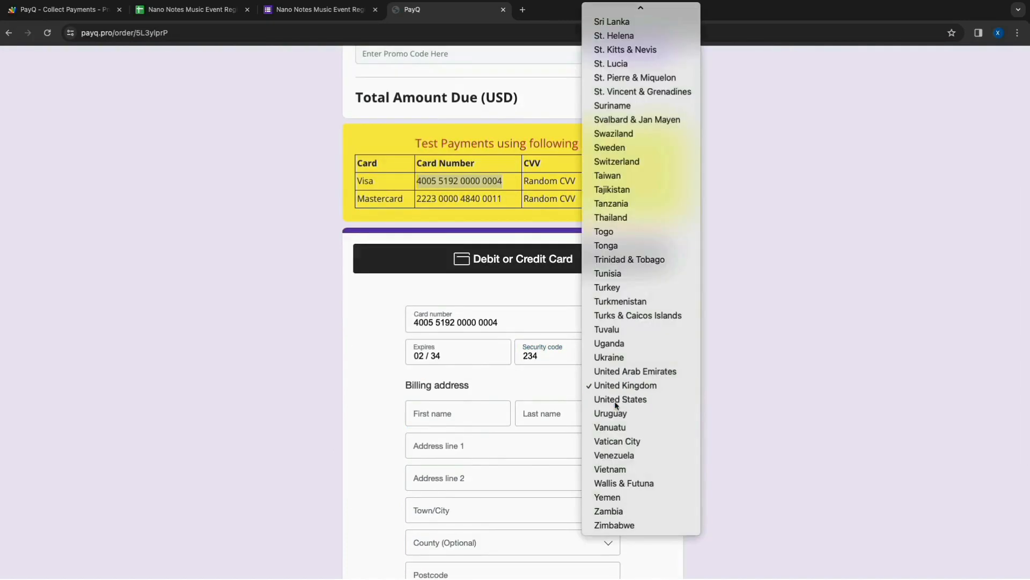
click(613, 399)
click(450, 417)
text(Test)
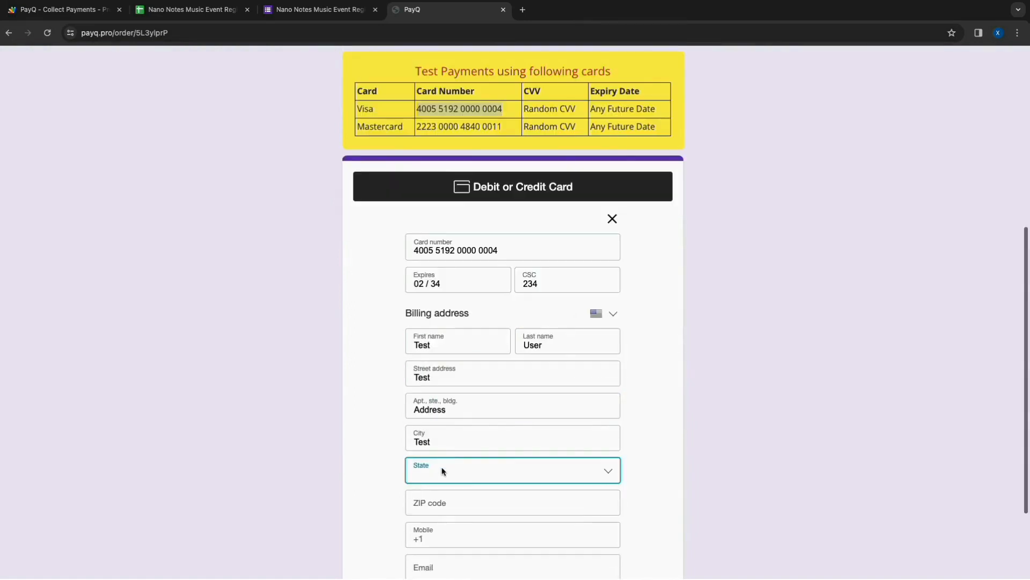
click(442, 470)
click(440, 486)
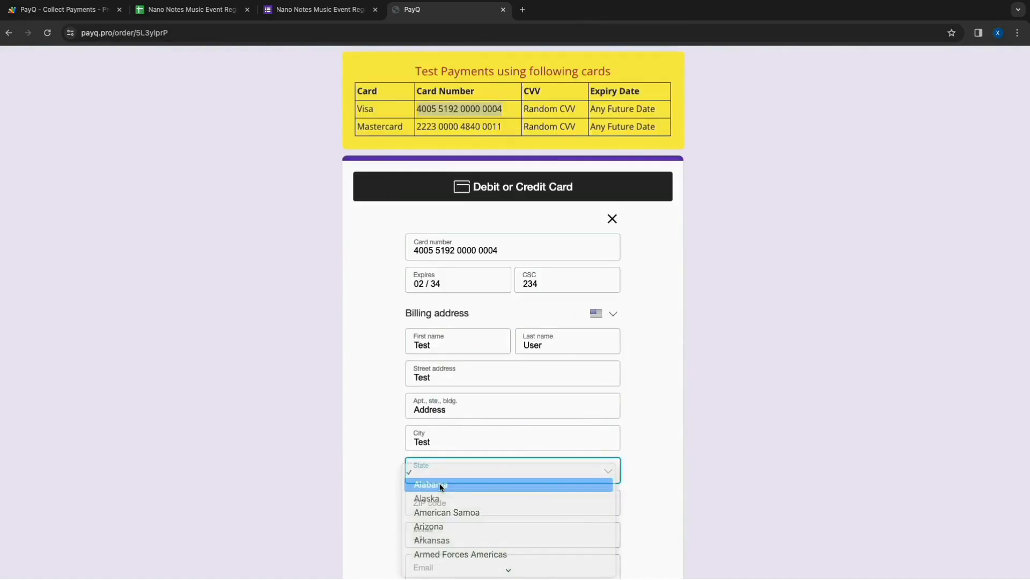
- Enter the billing ZIP code, mobile number and test registrant's email, and submit the $125 PayPal card payment
click(427, 505)
text(30005)
click(472, 534)
text(2323232322)
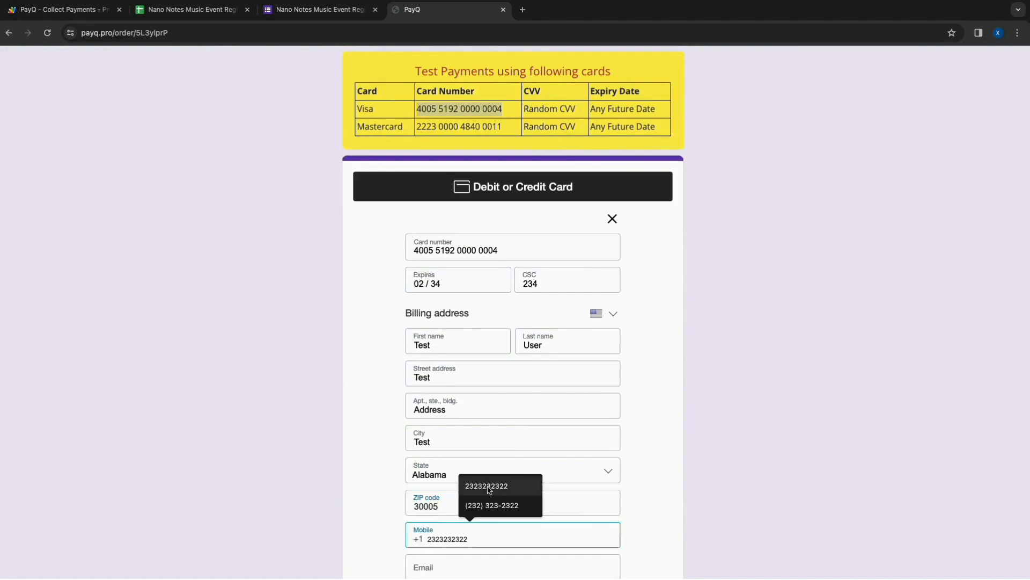
scroll(504, 555, down, 2)
click(467, 483)
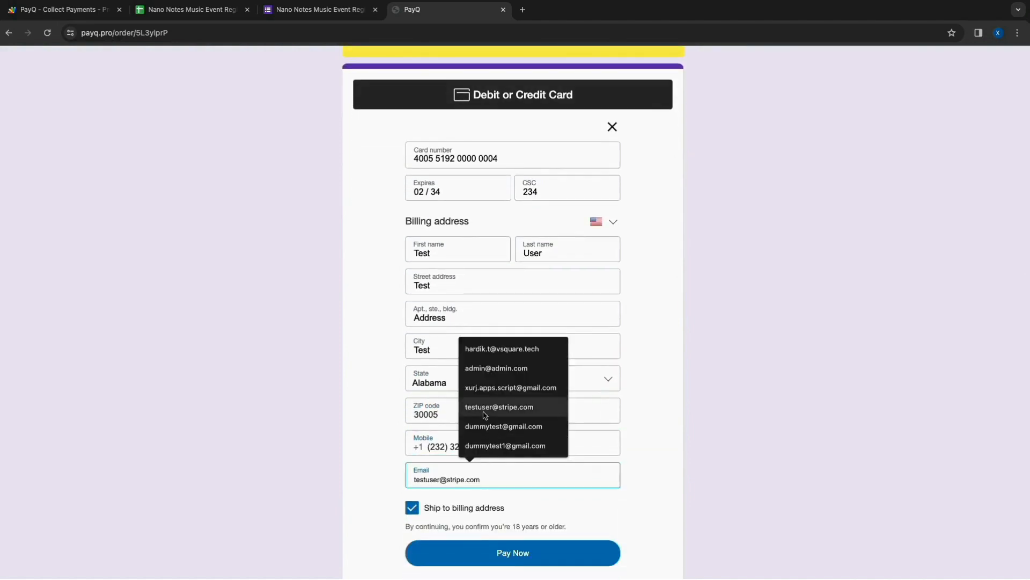
text(testuser)
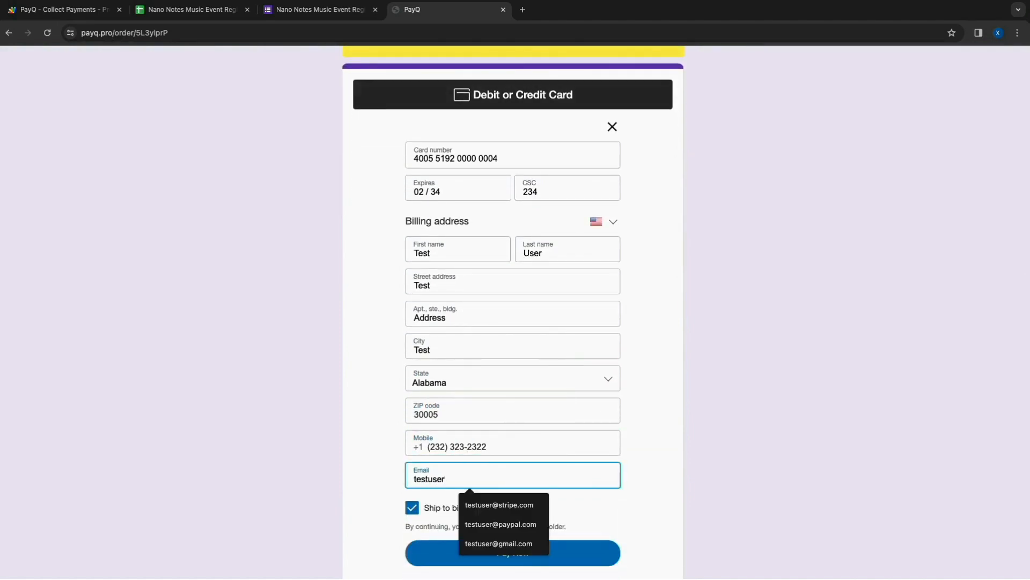
click(477, 528)
scroll(487, 108, up, 8)
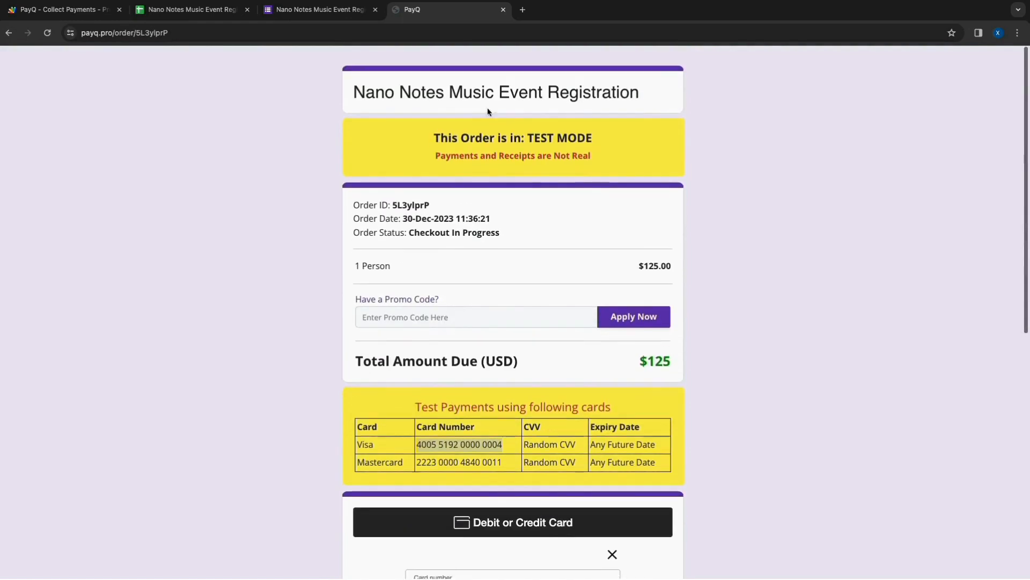
scroll(487, 322, down, 8)
click(509, 531)
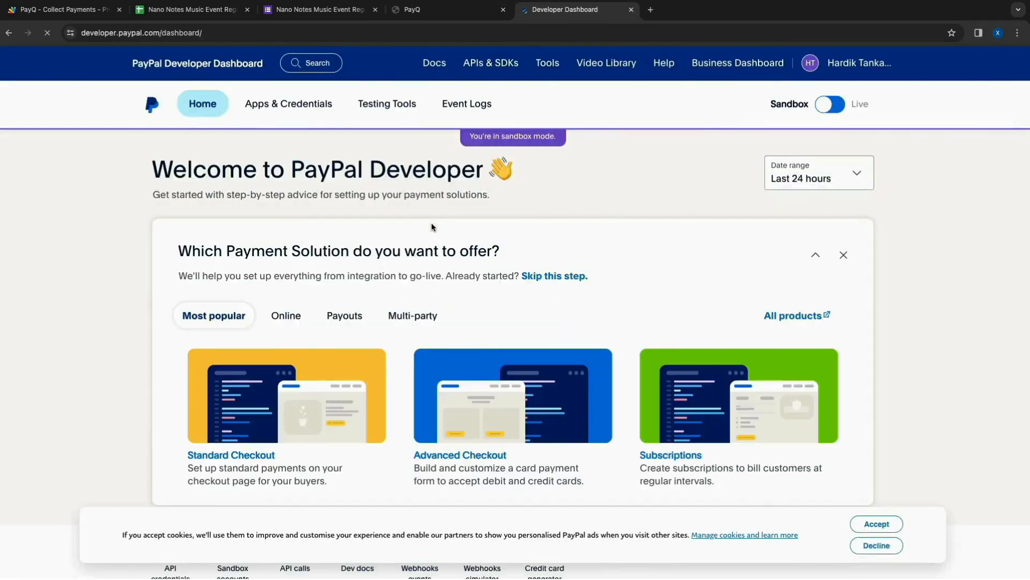
- In the PayPal Developer Dashboard's sandbox, list the API calls filtered by call type Apps and application PayQ Test app
mouse_move(460, 113)
click(464, 135)
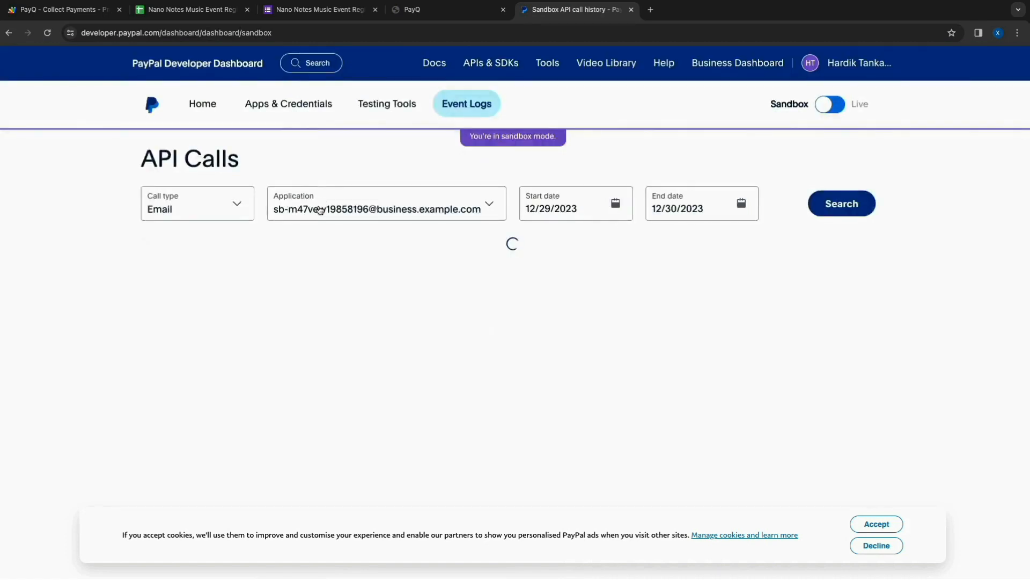
click(320, 210)
click(238, 203)
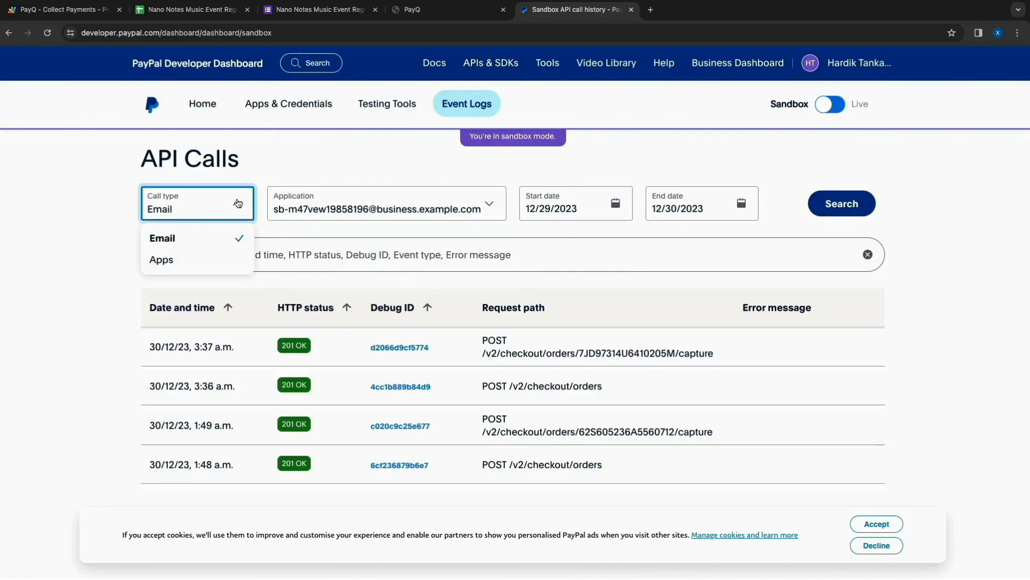
click(161, 260)
click(329, 214)
click(329, 260)
click(853, 207)
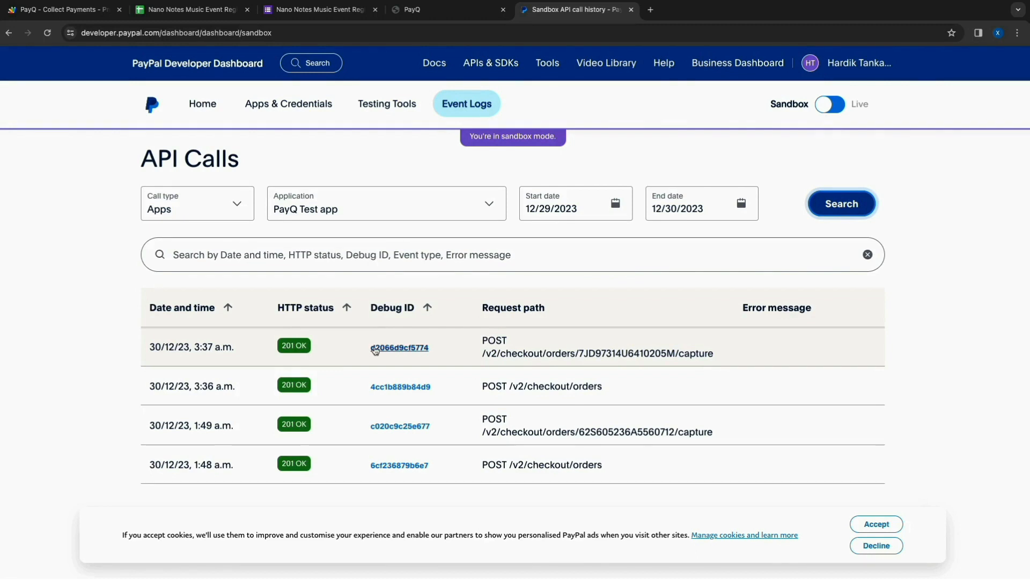
- Open the newest POST /v2/checkout/orders call without capture and examine the amount and description in its request
click(390, 387)
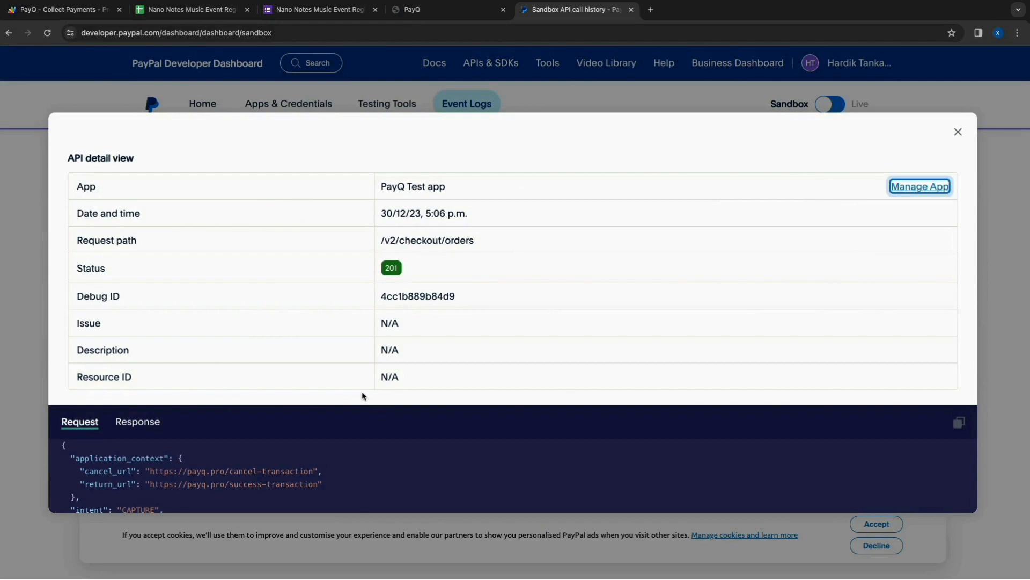
scroll(373, 419, down, 3)
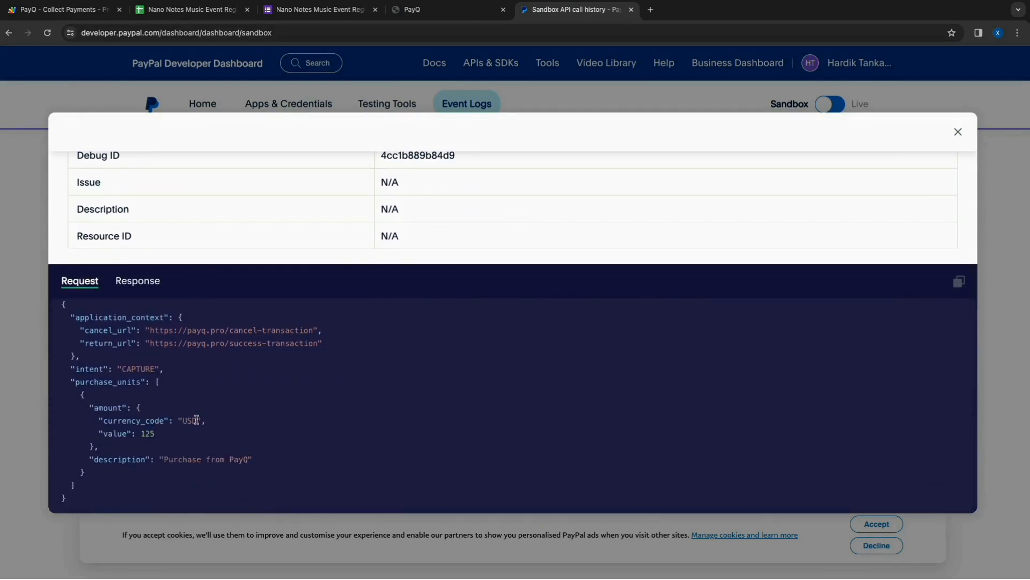
triple_click(233, 463)
scroll(232, 463, up, 1)
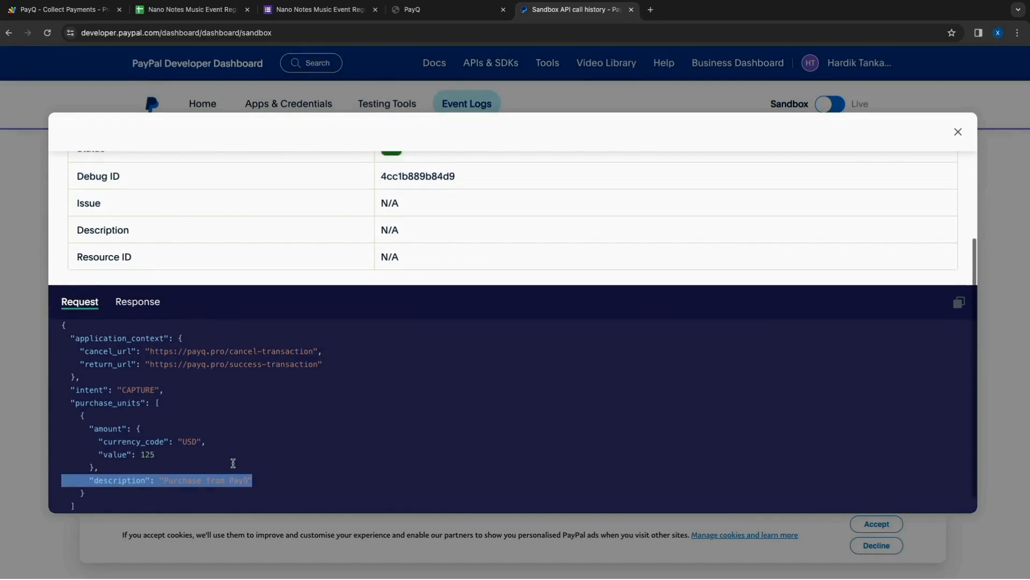
- Examine the order ID in the call's response and compare it with the payment ID on the PayQ order page
click(137, 310)
scroll(207, 293, down, 1)
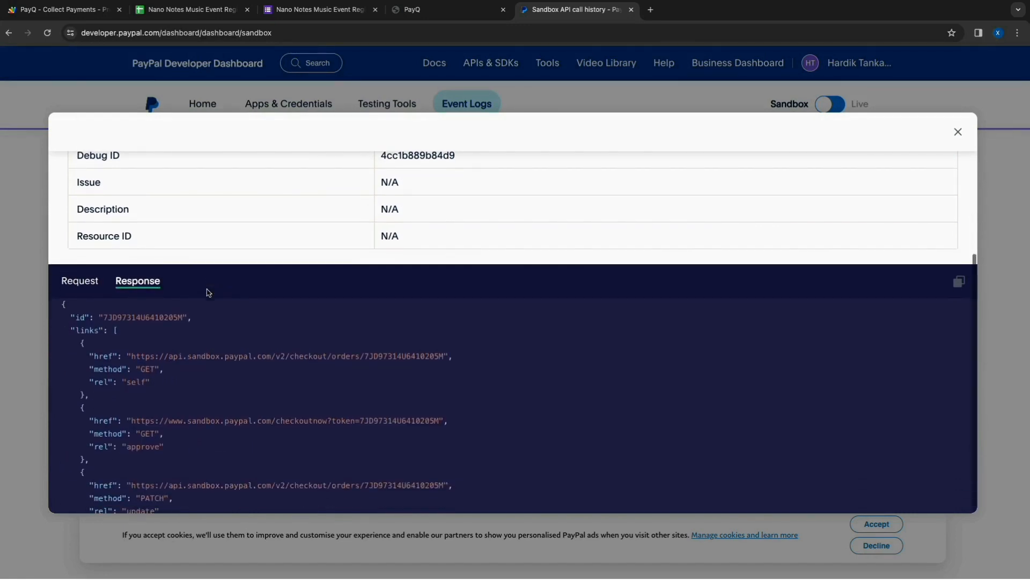
double_click(131, 317)
scroll(161, 370, down, 5)
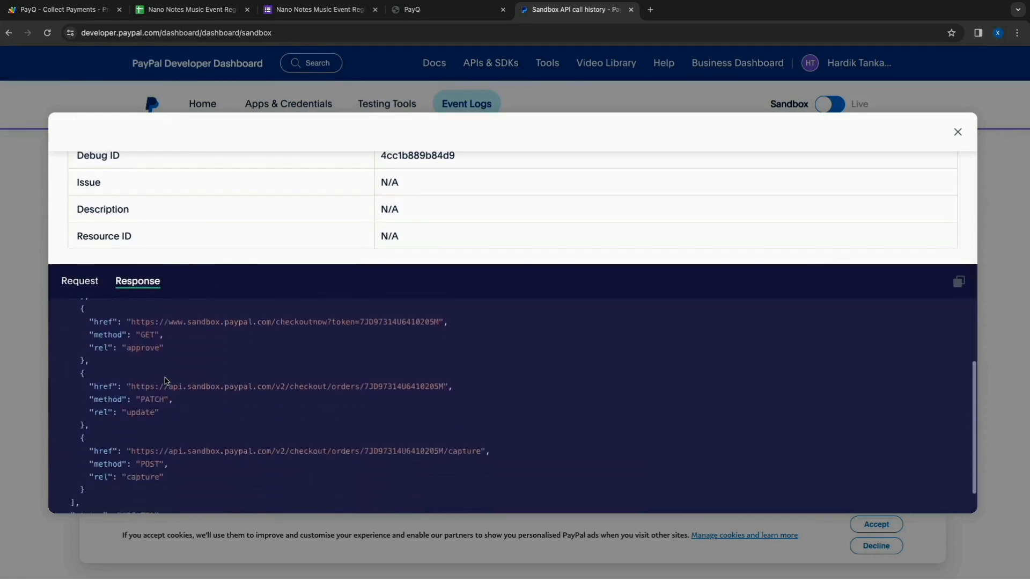
scroll(156, 375, up, 5)
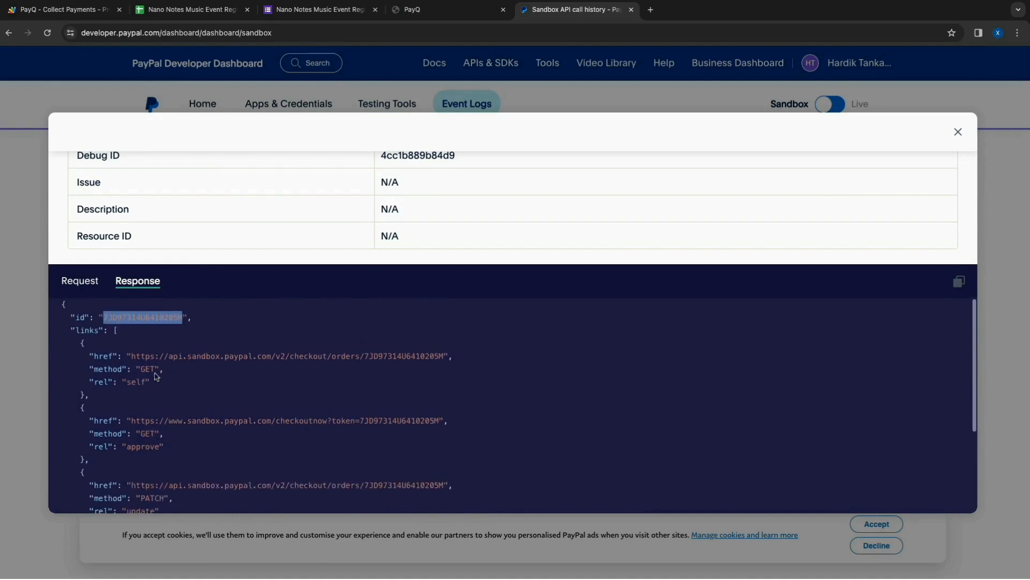
click(421, 11)
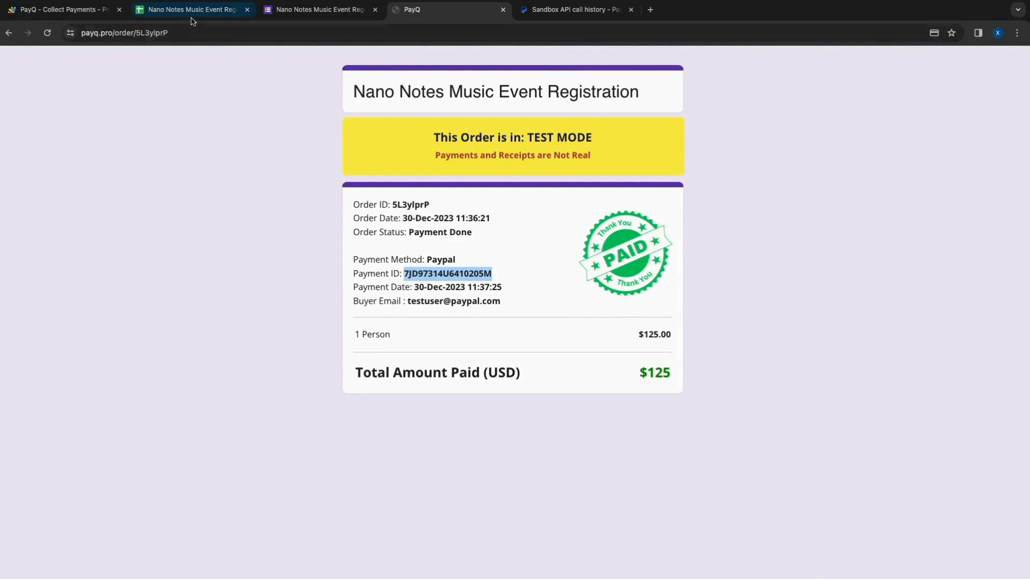
- Check the PayPal test registrant's row in the responses spreadsheet, including timestamp, cost, PayQ order ID, order link and total
click(208, 18)
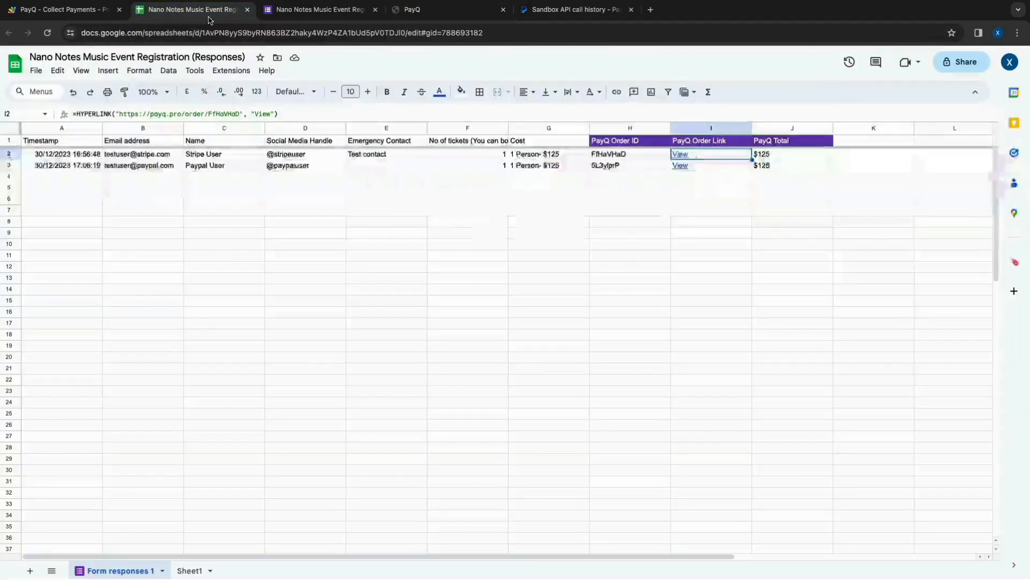
click(225, 166)
click(71, 168)
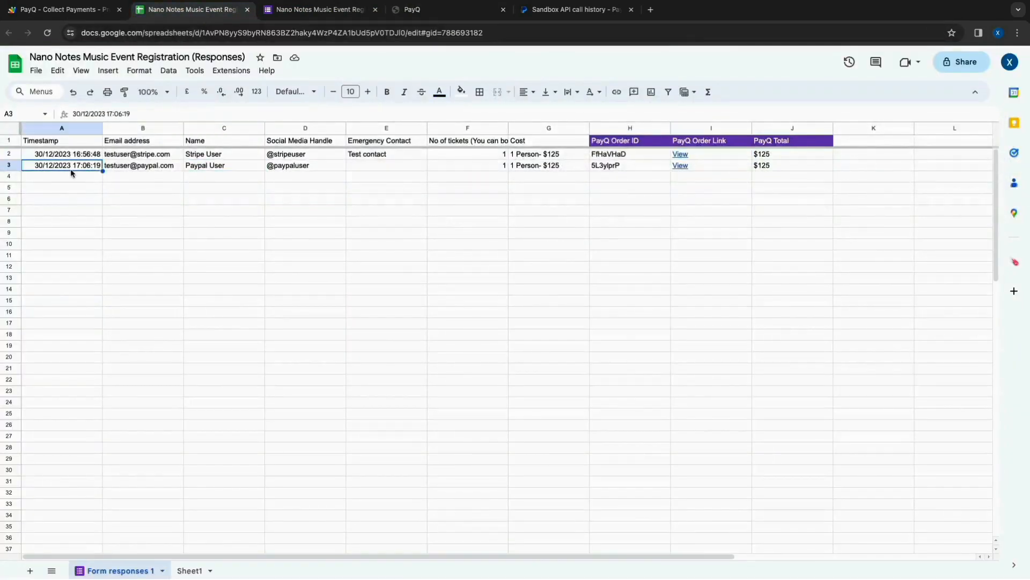
click(563, 166)
click(660, 165)
click(697, 166)
click(766, 168)
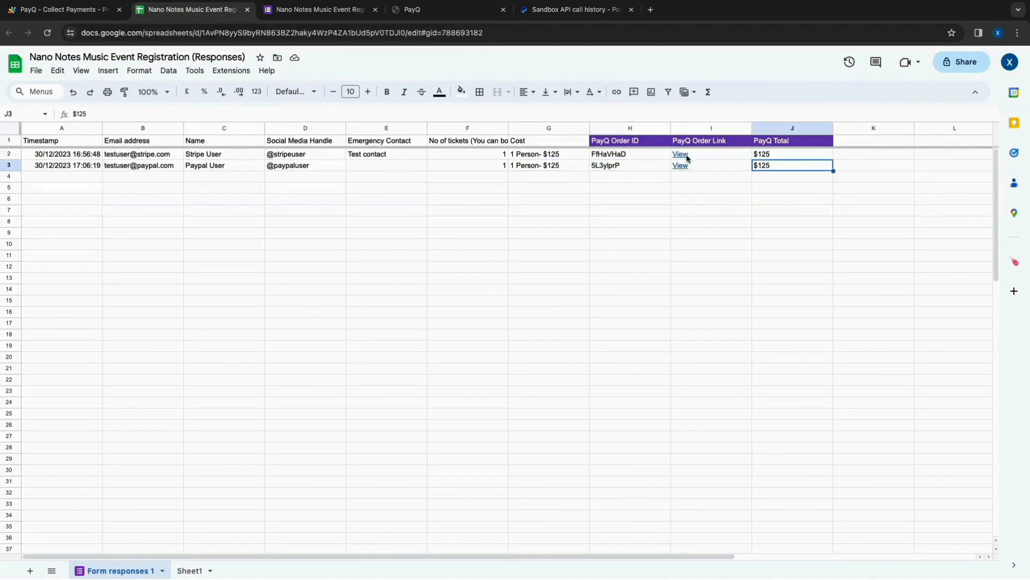
click(633, 171)
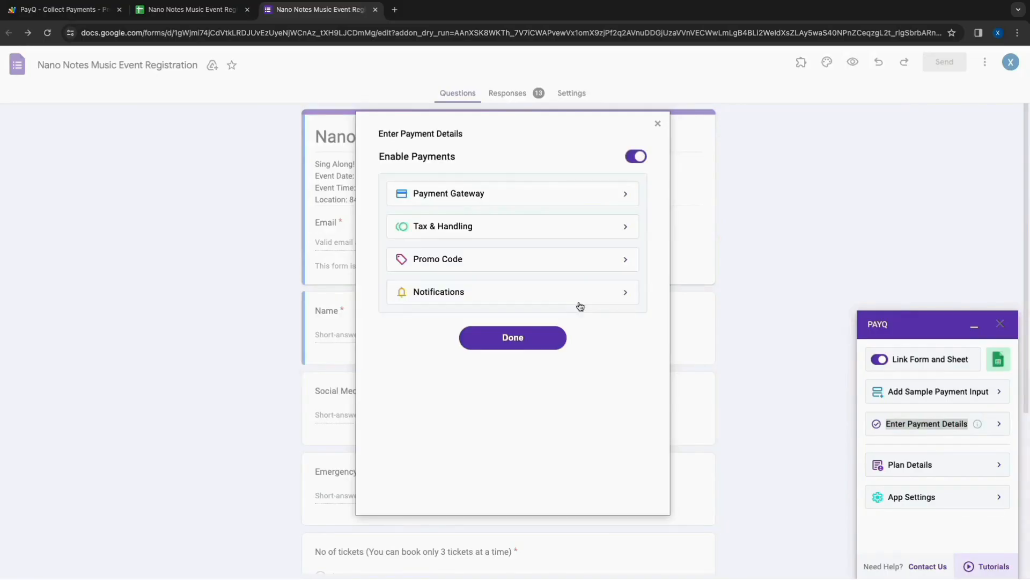
- In the form's PayQ payment details, set the tax to 5% and the handling fee to 2%, and save
click(512, 225)
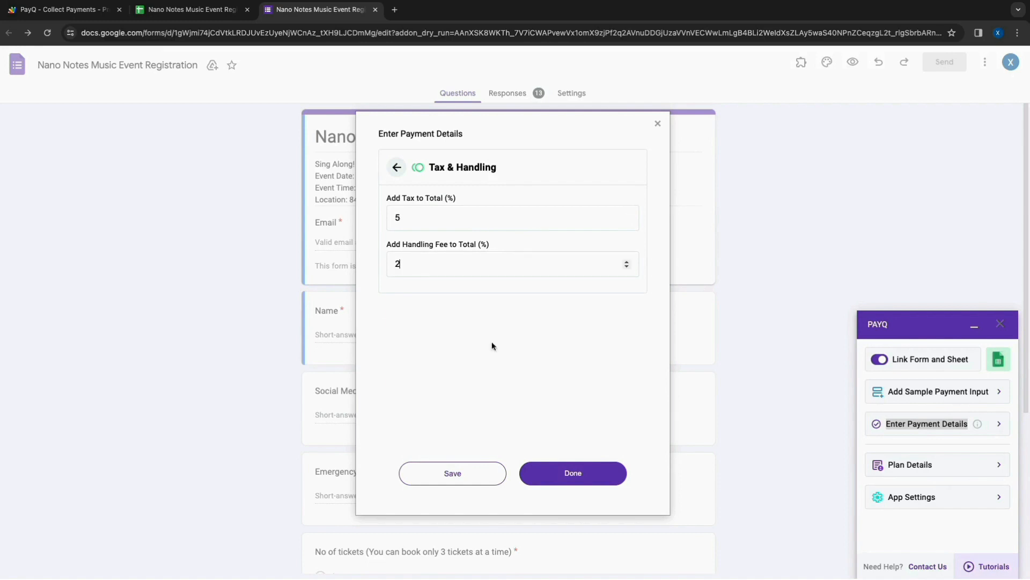
click(460, 479)
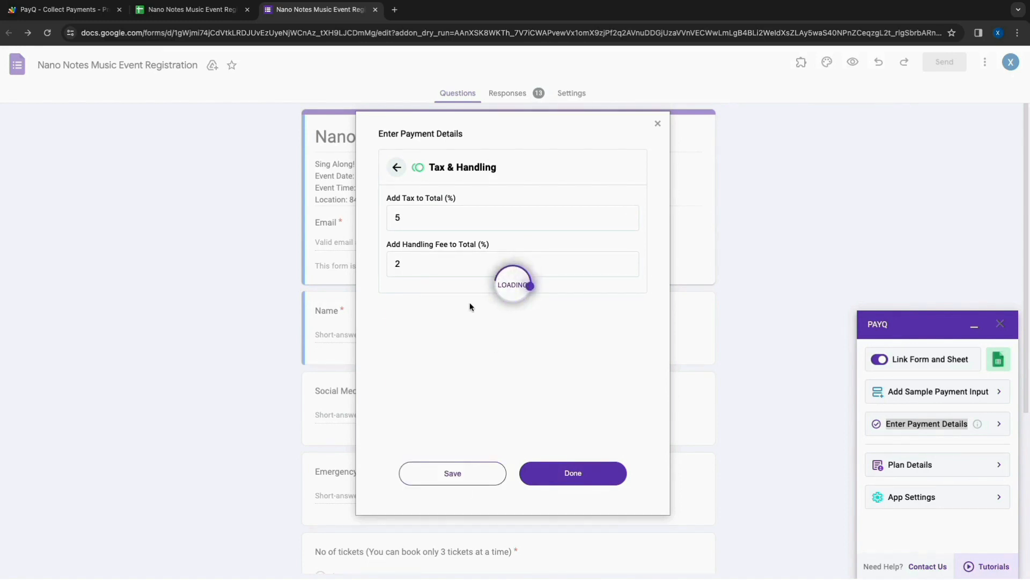
click(397, 169)
- Set up Promo #1 as BIGSALE with a fixed amount of $10, trying the Fixed Percentage type first, and save it
click(443, 263)
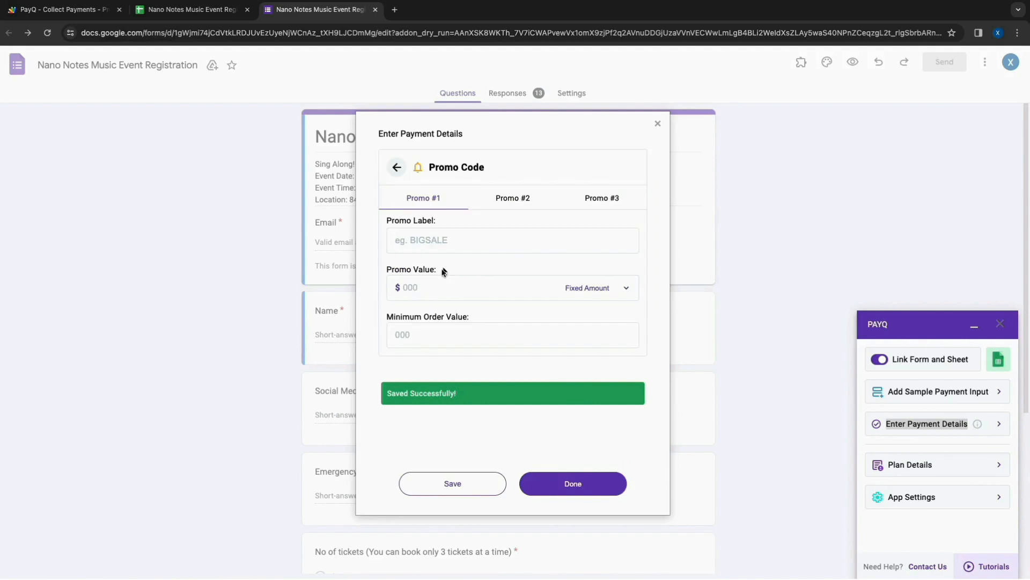
text(BIGSALE)
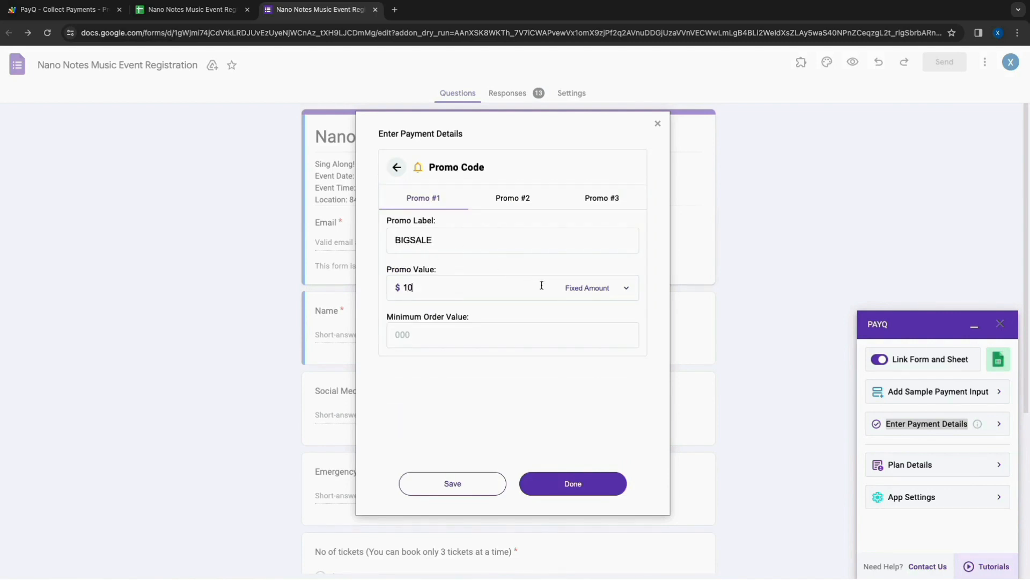
click(570, 289)
click(593, 300)
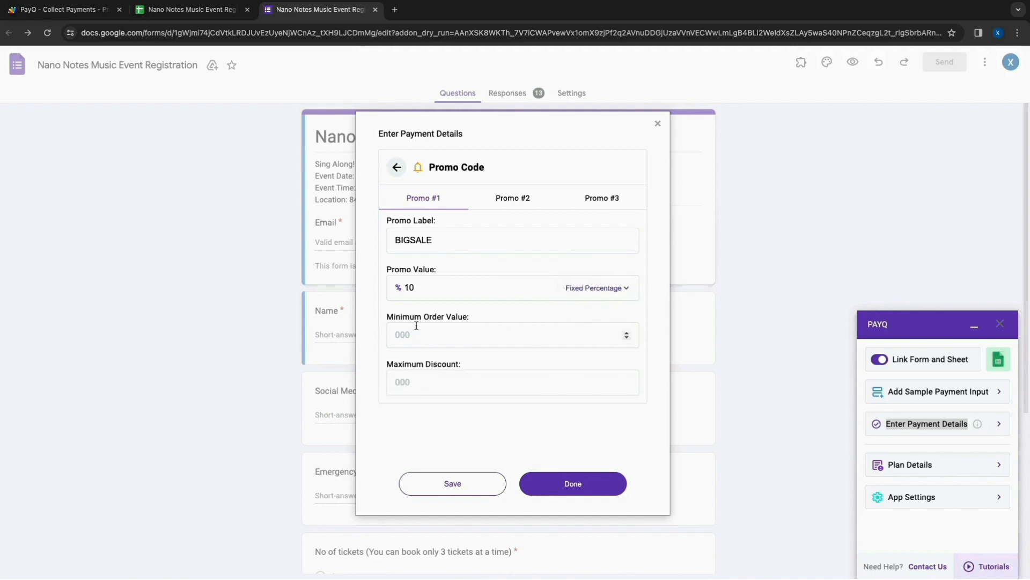
click(594, 287)
click(599, 274)
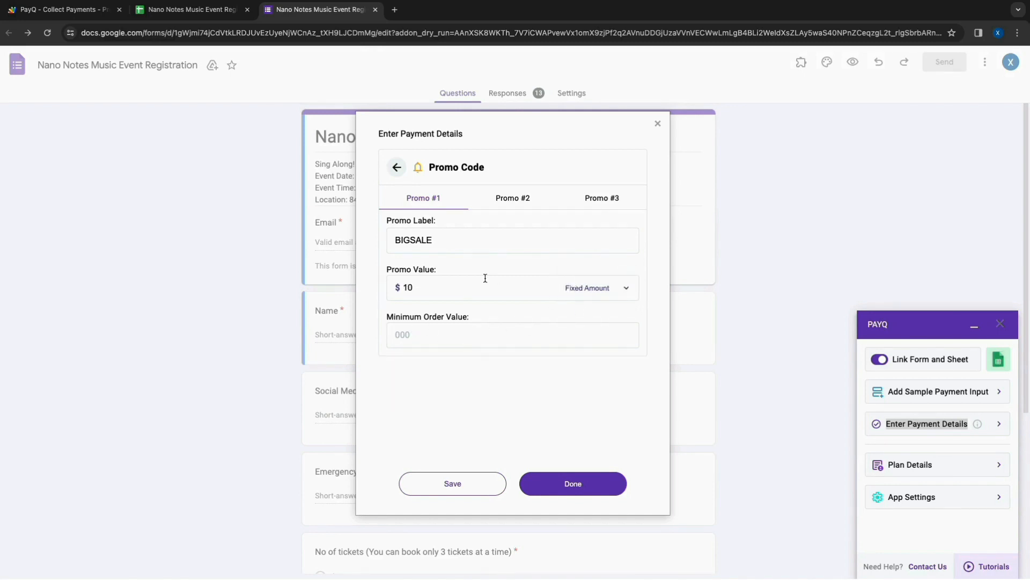
click(426, 483)
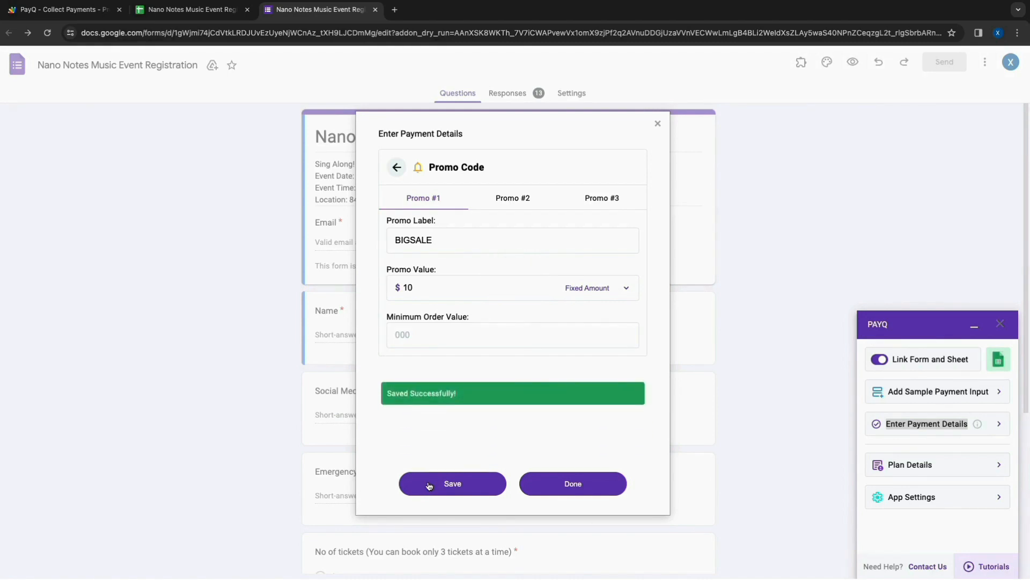
- Enable the Email Admin on New Orders notification, save it and return to the payment details overview
click(397, 167)
click(451, 291)
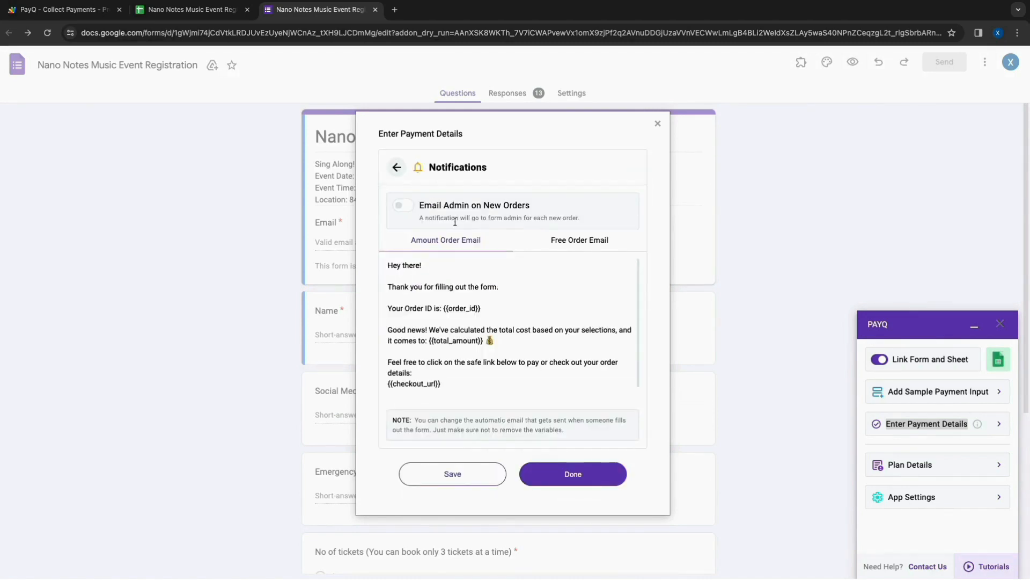
click(404, 206)
click(438, 477)
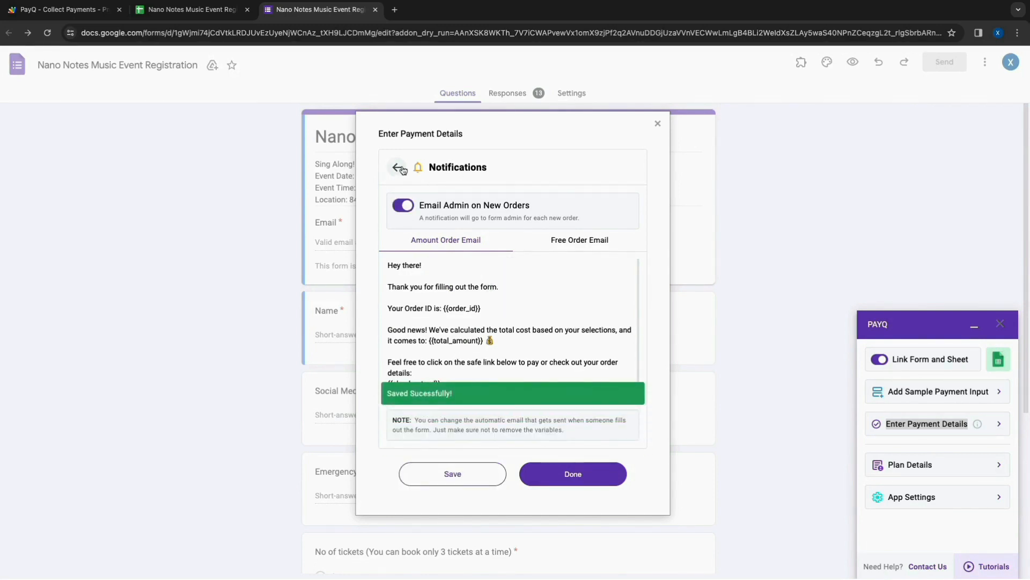
click(557, 480)
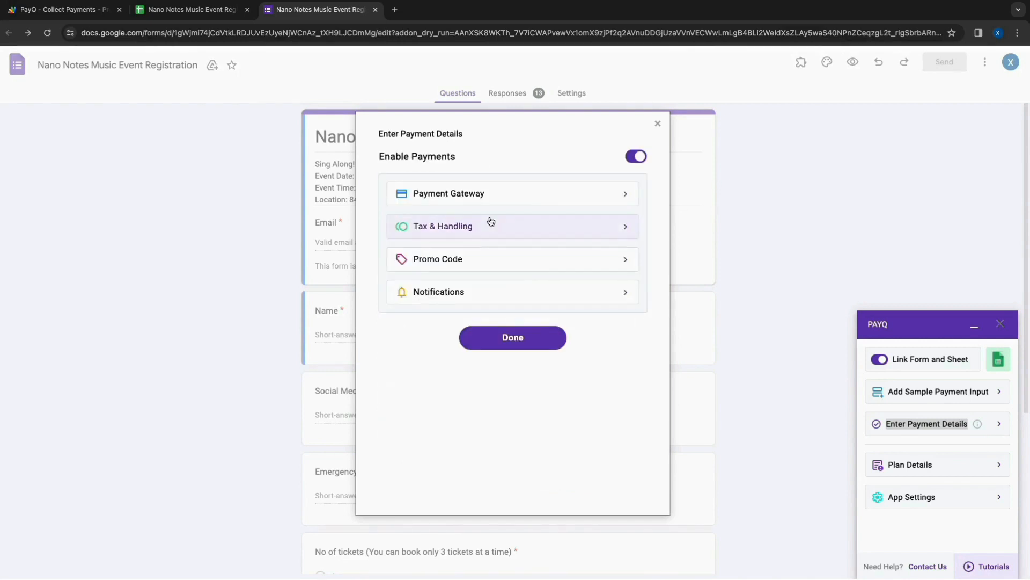
- Disable PayPal and enable Razorpay in the payment gateway settings, and bring up the Razorpay key and secret fields
click(477, 199)
scroll(477, 304, down, 1)
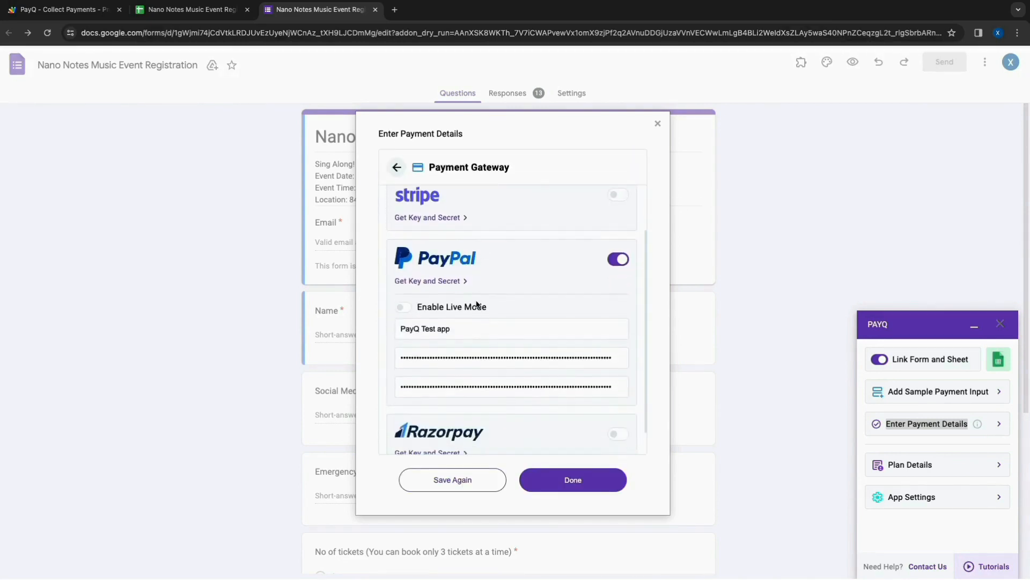
click(618, 262)
click(617, 384)
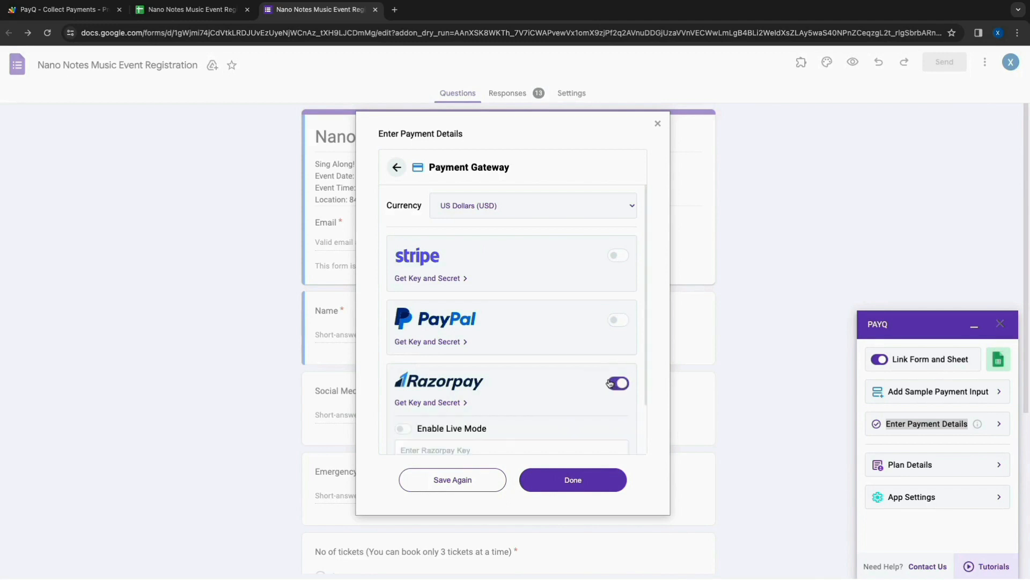
scroll(571, 404, down, 1)
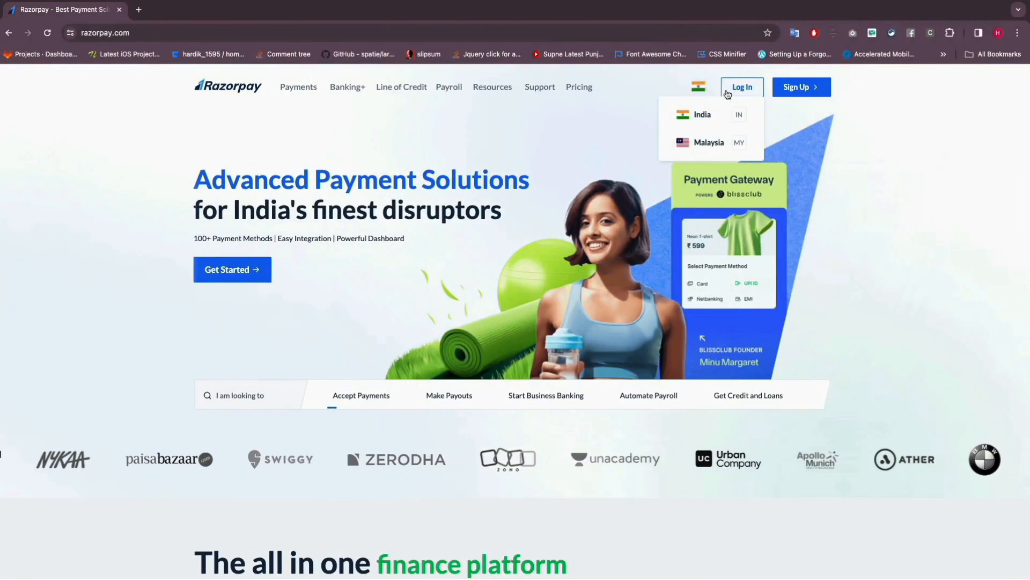
- In the Razorpay dashboard's API key settings, regenerate the test key and deactivate the old key immediately
click(740, 85)
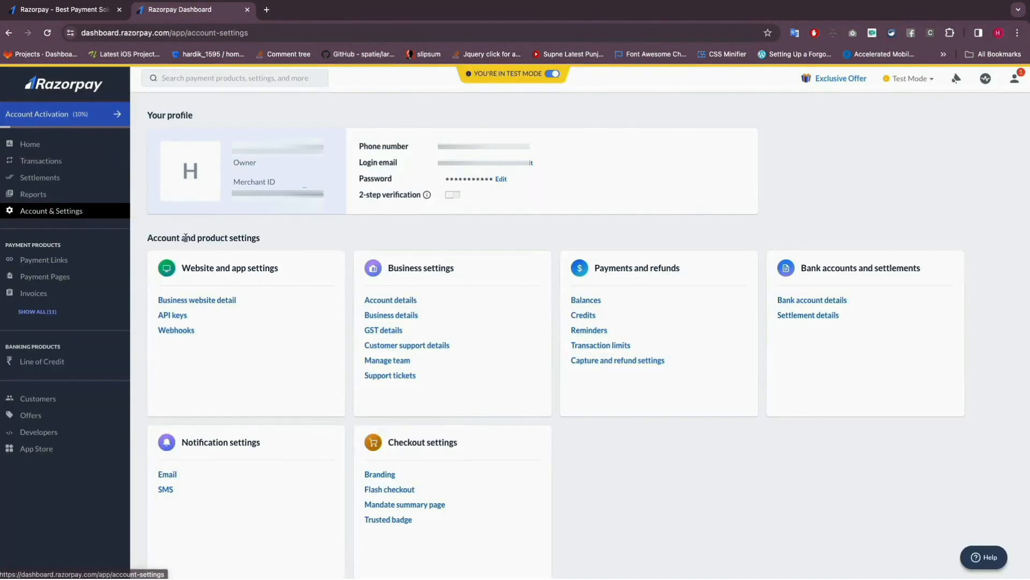
click(175, 316)
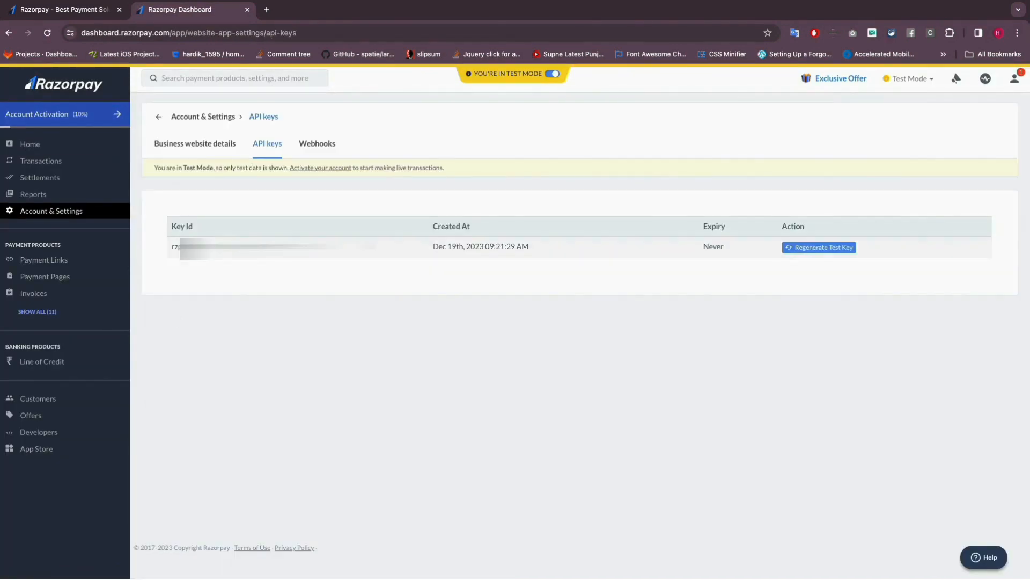
click(727, 250)
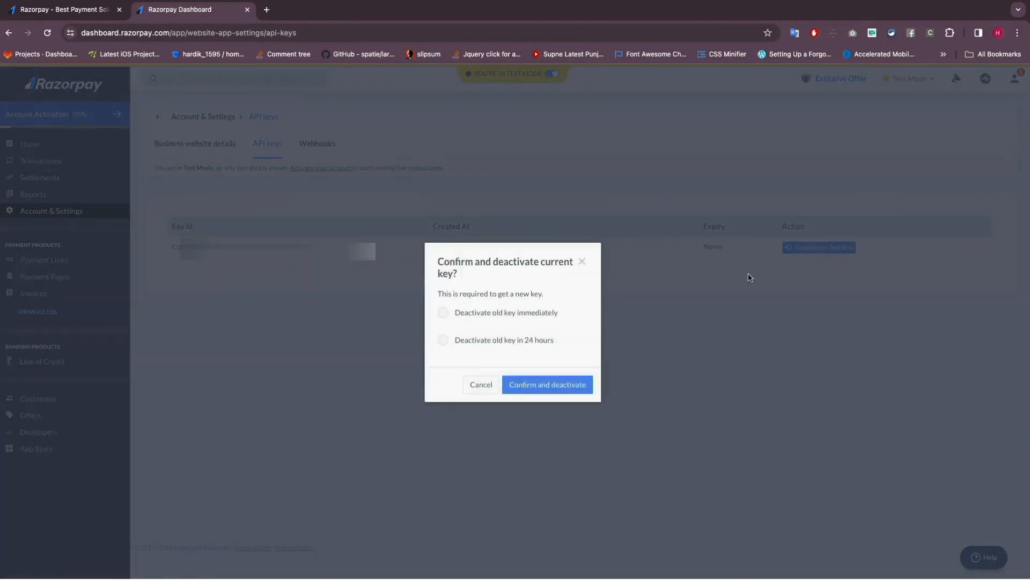
click(545, 386)
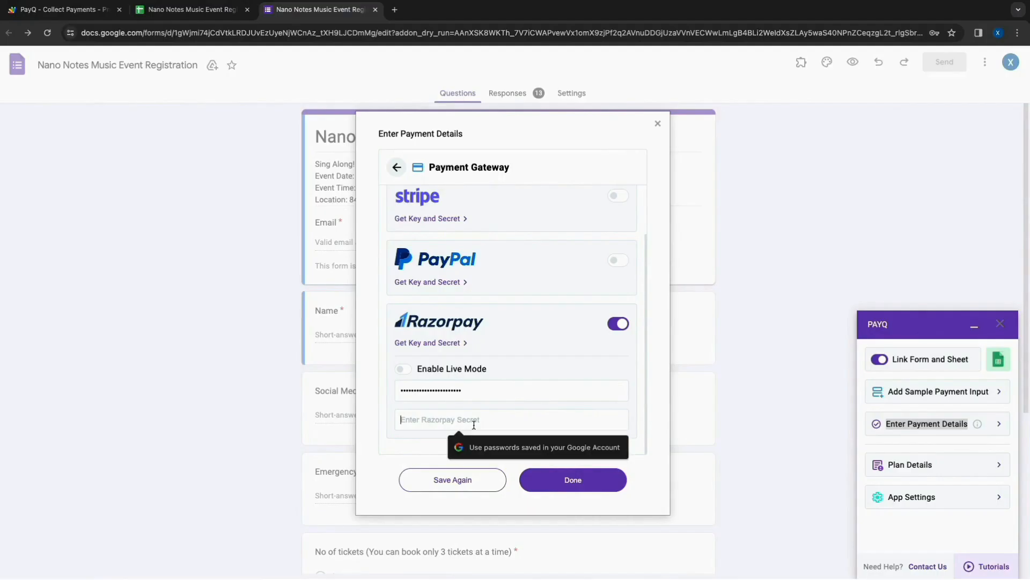
- Back in the form's PayQ payment gateway settings, enter the Razorpay key and secret, save them and finish the payment details
key(ctrl+v)
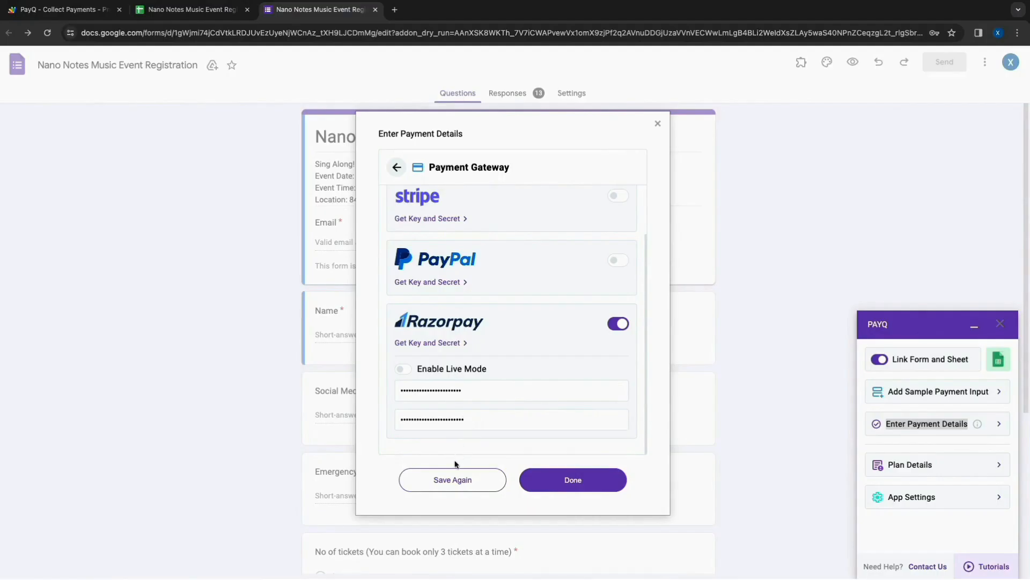
click(453, 479)
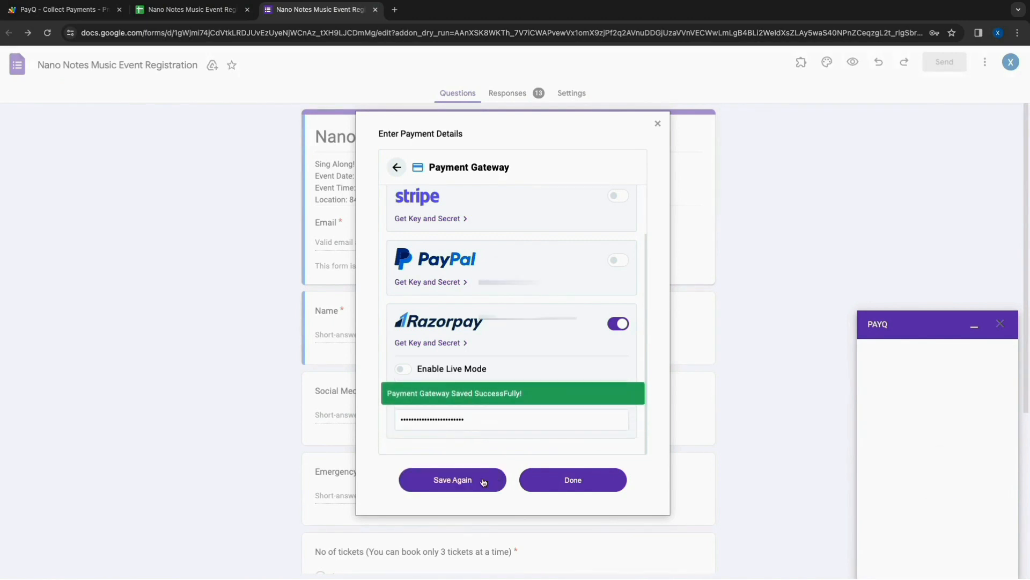
click(555, 483)
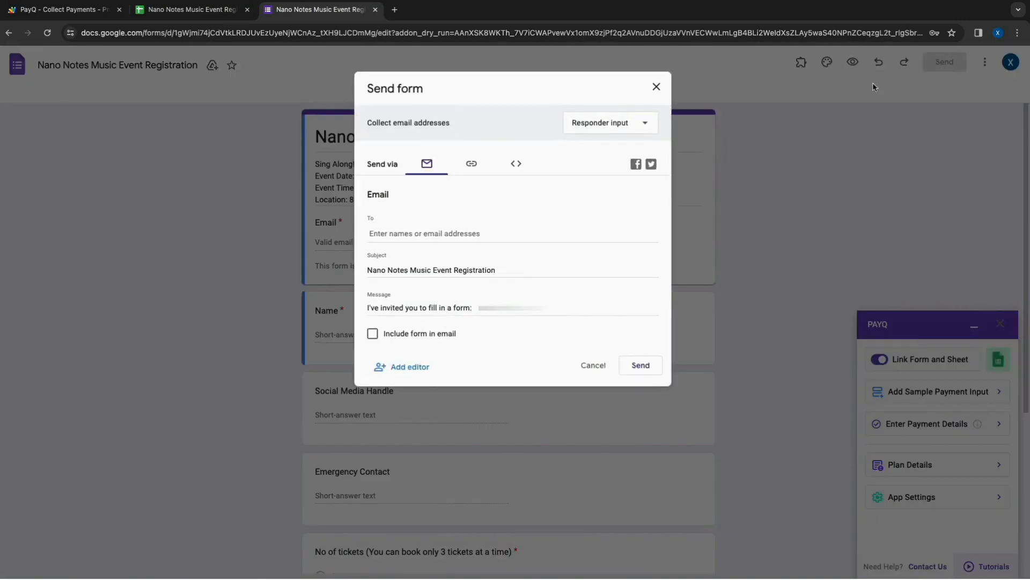
- Copy the registration form's share link and open the form in a new browser tab
click(471, 164)
click(476, 211)
click(395, 9)
text(https://docs.google.com/forms/d/e/1FAIpQLSdeBalwKdFpSE55cKS_RYUTGtgOBP2Y18lvs83qeYQtt1GfJw/viewform?usp=sf_link)
key(Return)
- Fill in the test registrant's email, name and social media handle on the registration form
click(399, 251)
text(test)
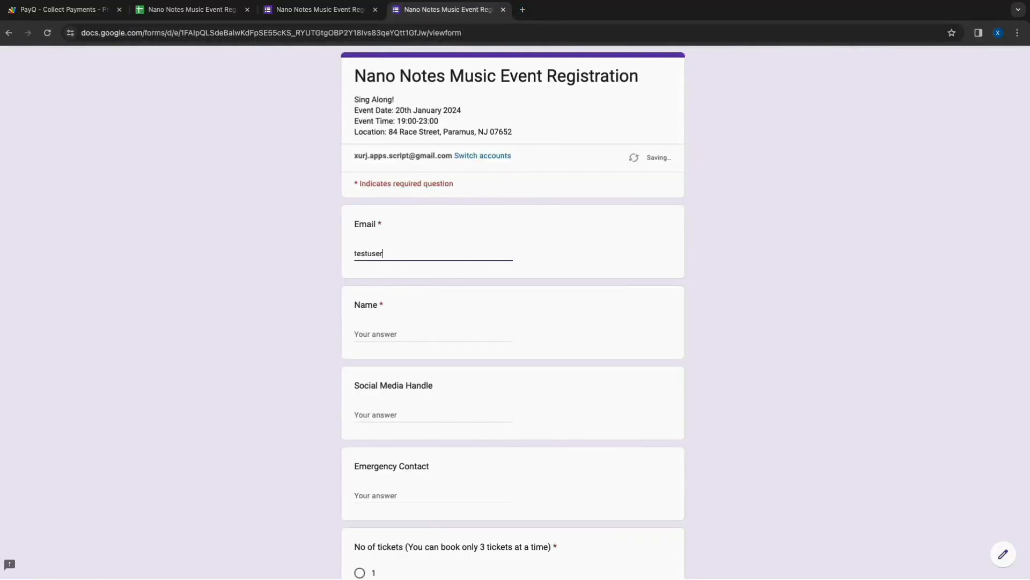
text(user@razorpay.com)
key(Tab)
text(R)
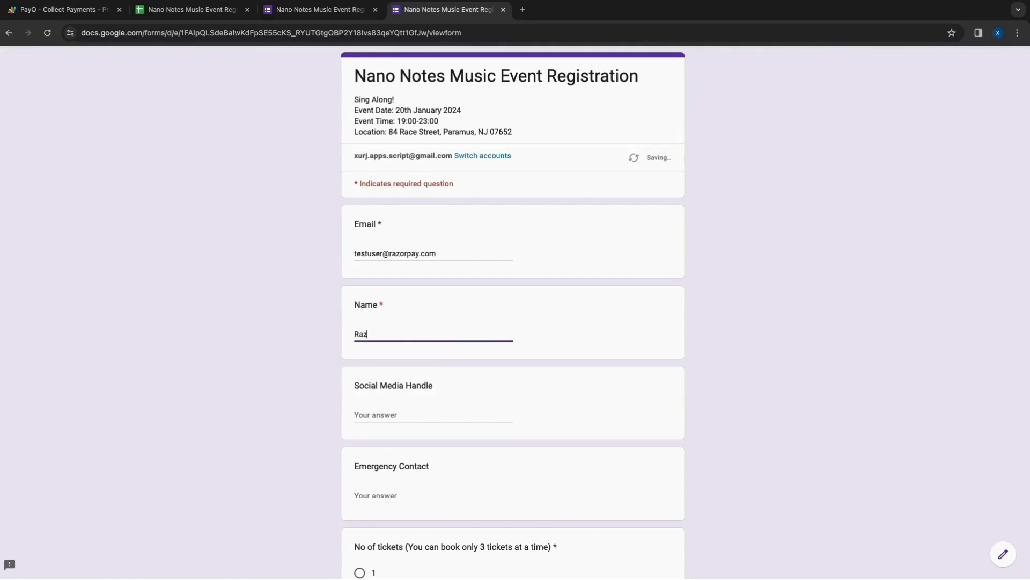
text(azorpay User)
key(Tab)
text(@razorpayuser)
click(375, 398)
- Enter the emergency contact, choose 1 ticket and the 1 Person- $125 cost, and submit the registration
scroll(375, 398, down, 2)
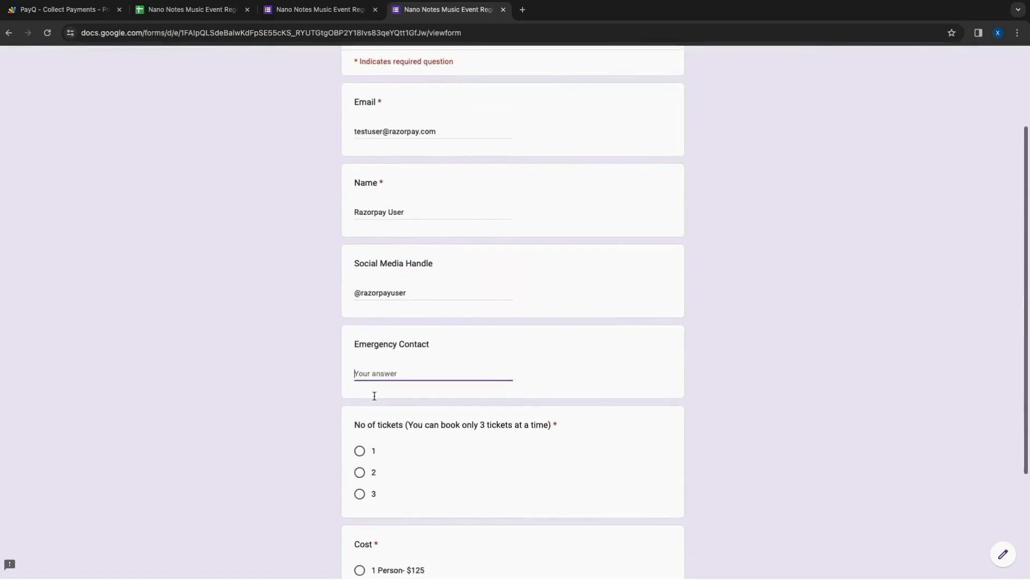
text(Razo)
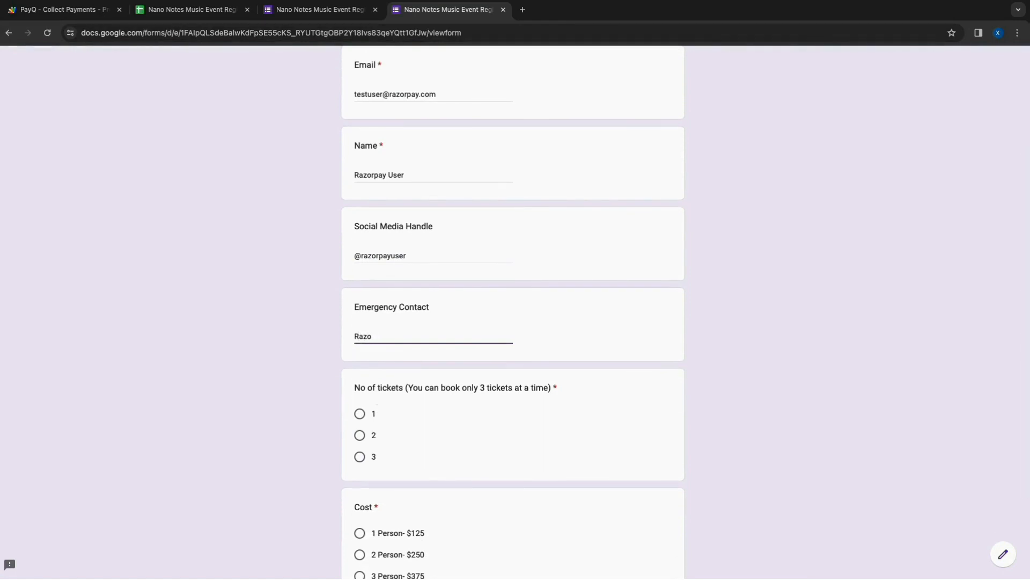
text(rpay contact)
scroll(374, 400, down, 3)
click(359, 293)
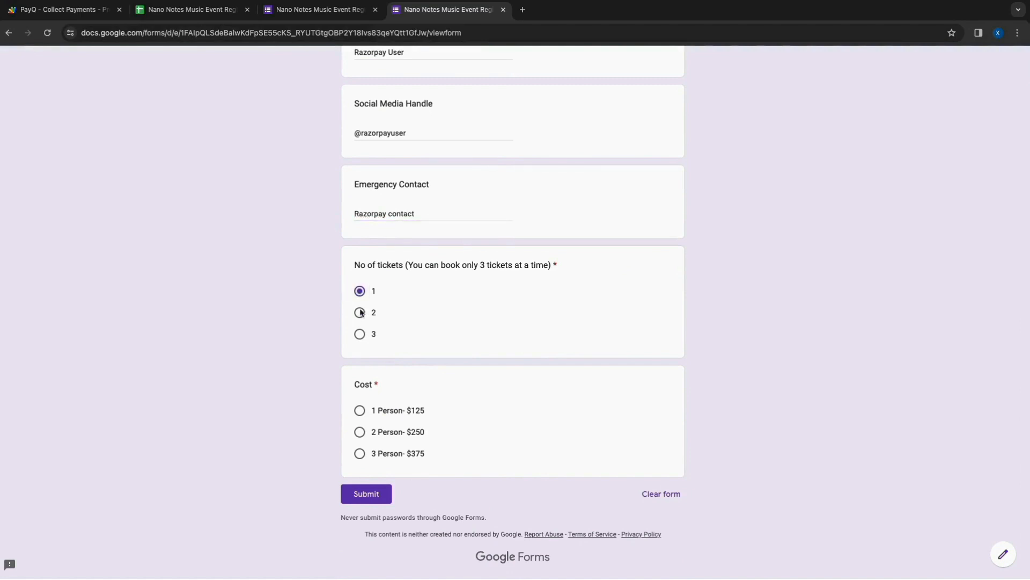
click(359, 411)
click(362, 493)
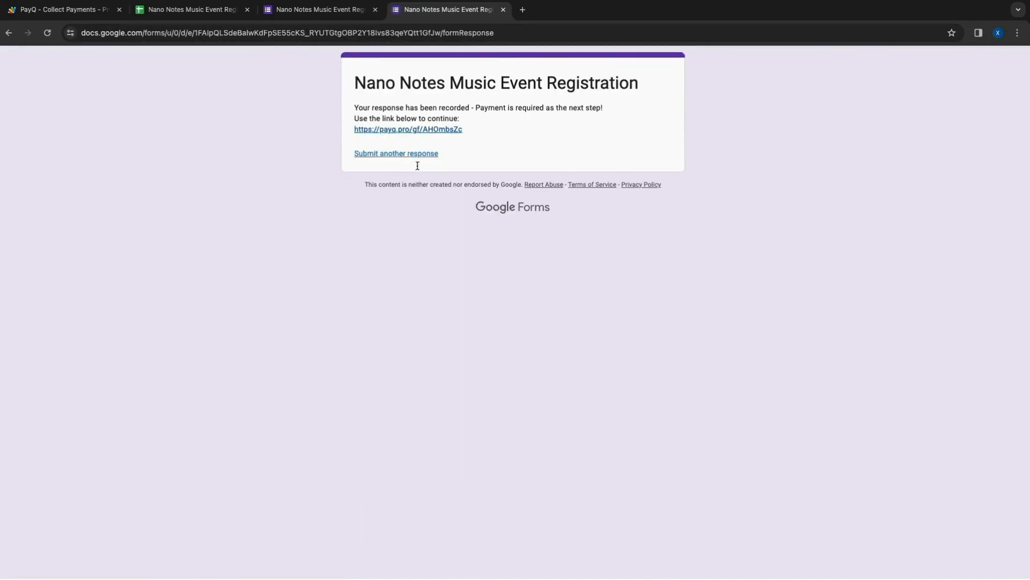
- Follow the payment link from the form confirmation and find the order using the registrant's email
click(419, 130)
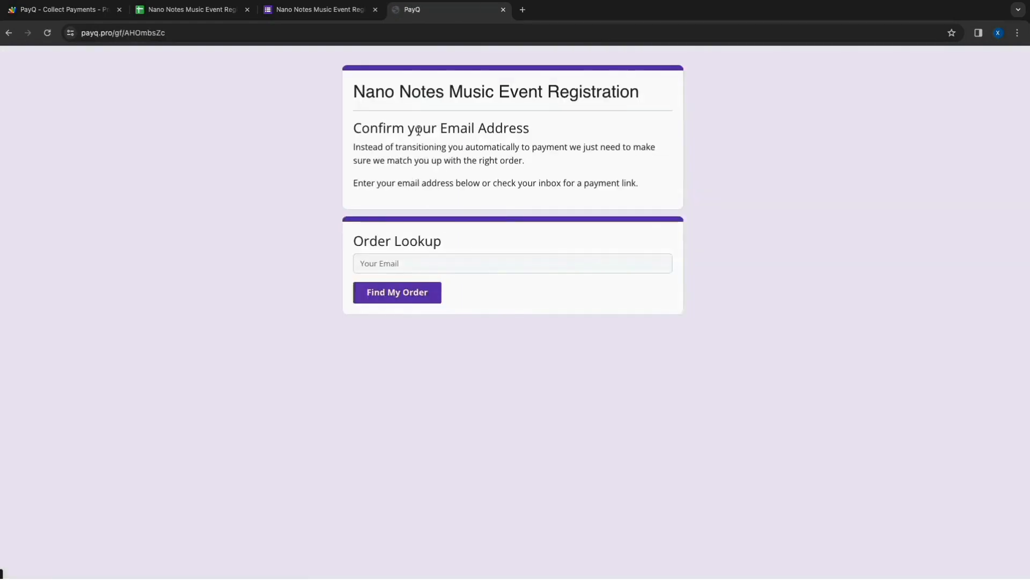
click(386, 263)
text(testuser@)
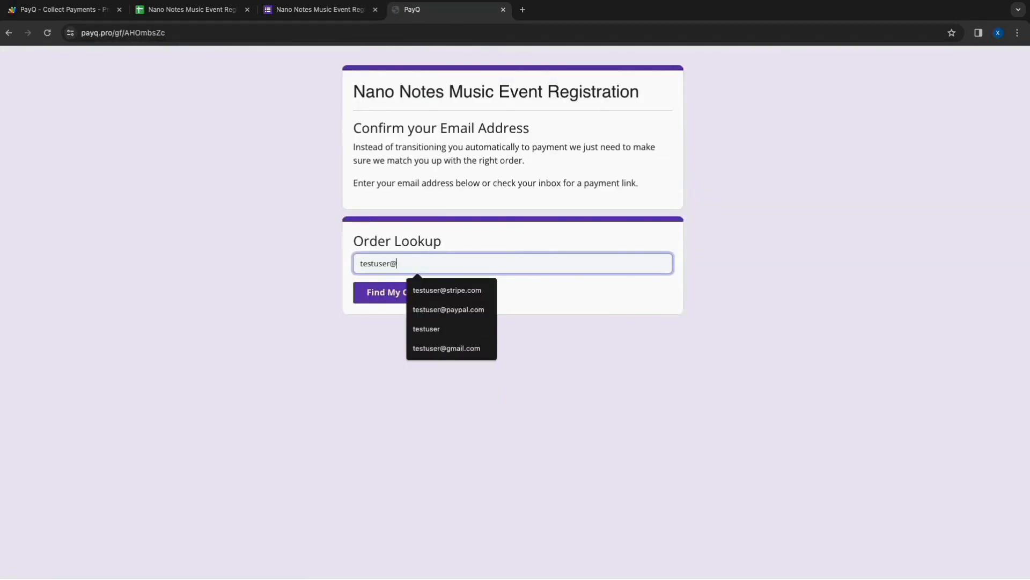
text(razorpay.com)
click(376, 292)
- Review the convenience fee and taxes charged on the order
triple_click(389, 303)
triple_click(381, 317)
click(664, 304)
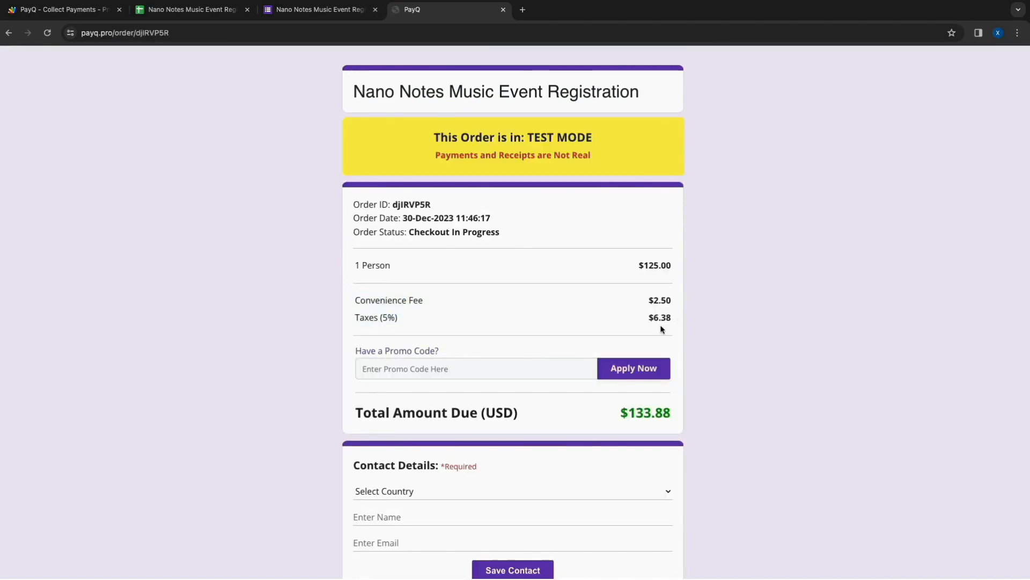
- Apply the promo code BIGSALE to the order and check the discount line
scroll(512, 375, down, 1)
click(474, 318)
text(B)
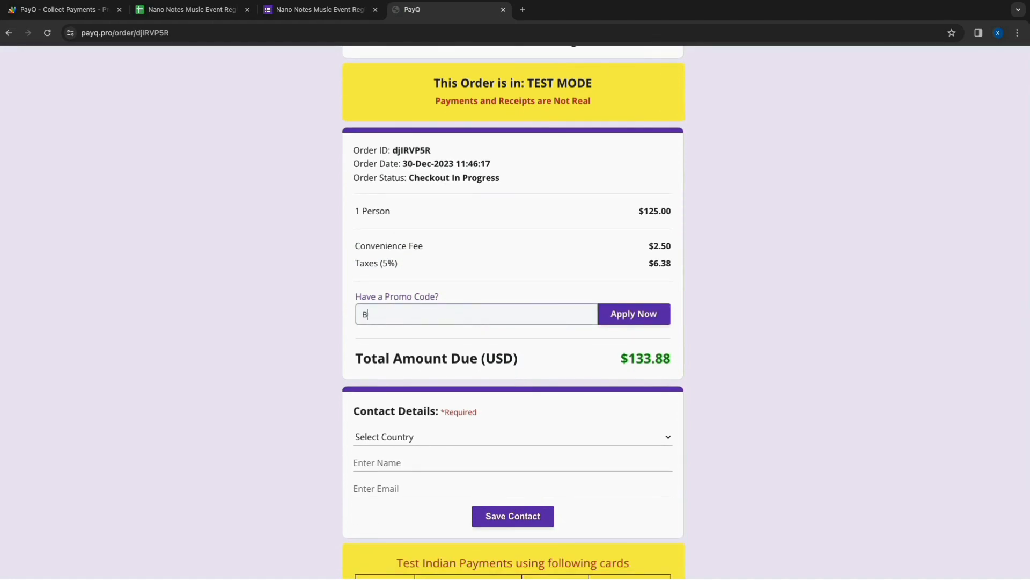
text(IGSALE)
click(623, 316)
drag(419, 355, 514, 368)
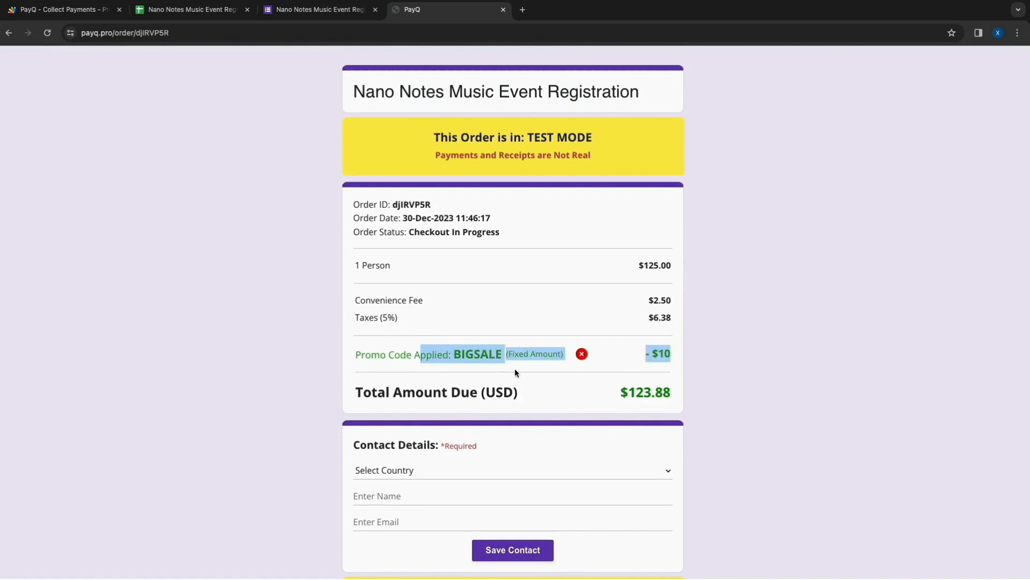
drag(646, 354, 671, 355)
- Remove the applied promo code from the order and check the total amount due
scroll(582, 329, down, 1)
click(582, 327)
drag(621, 412, 664, 412)
- Set the contact country to United States, fill in the contact's name and email, and save the contact details
scroll(513, 349, down, 3)
click(374, 321)
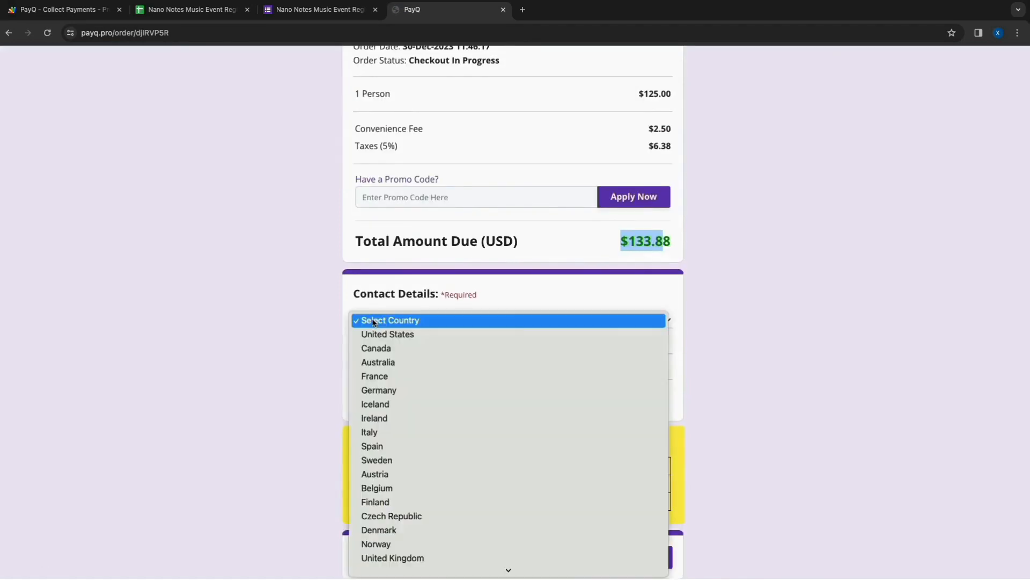
click(388, 334)
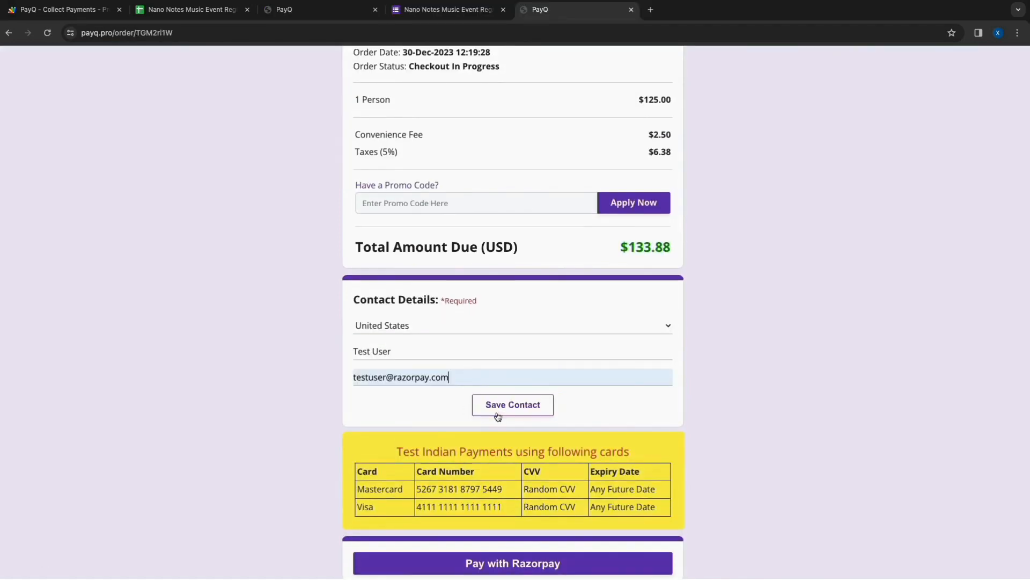
click(502, 405)
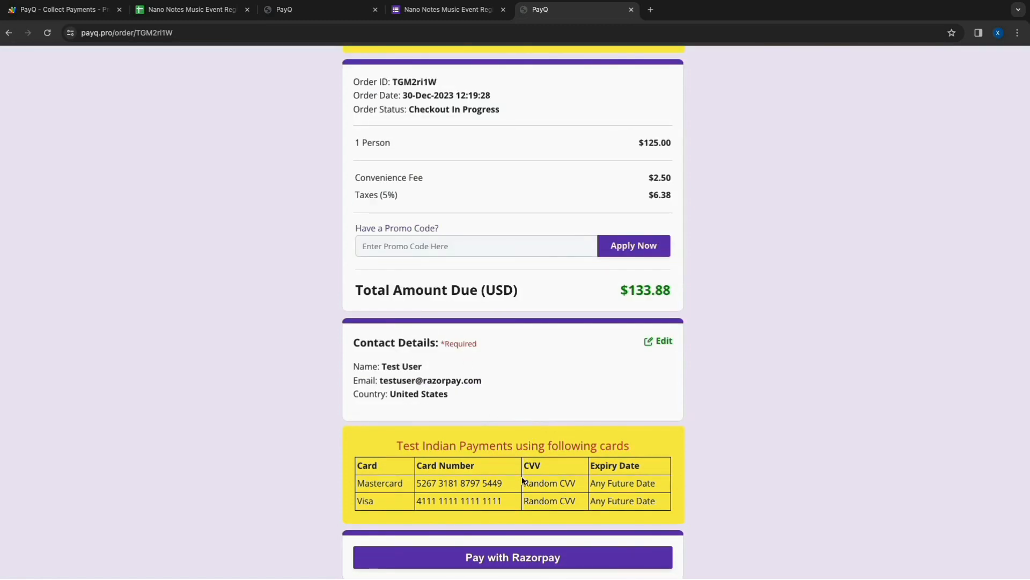
- Pay the order by card with Razorpay, entering the test card number, expiry, cardholder name and CVV, and submit the OTP page
click(515, 554)
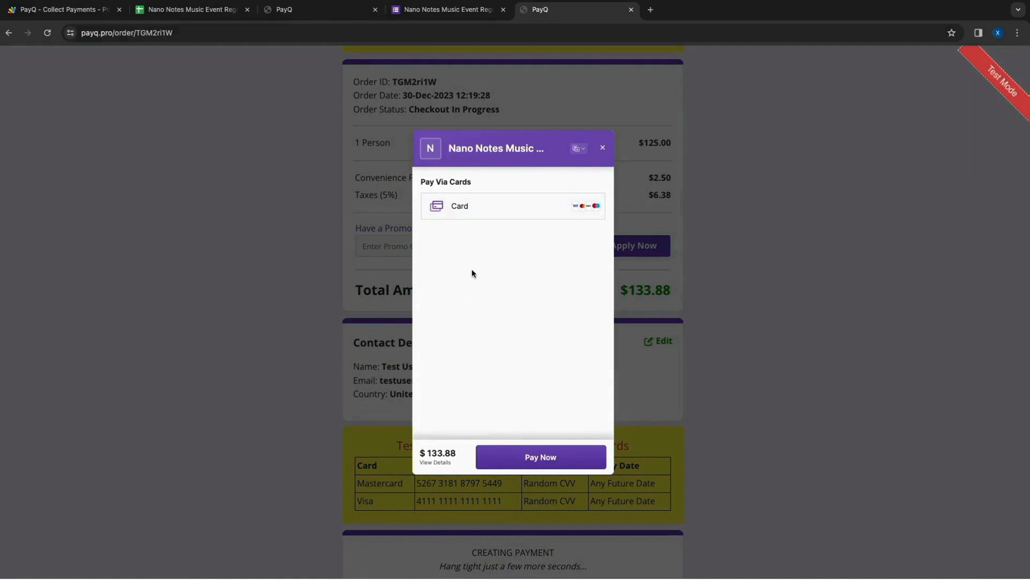
click(470, 214)
text(4)
text(111 1111 1111 1111)
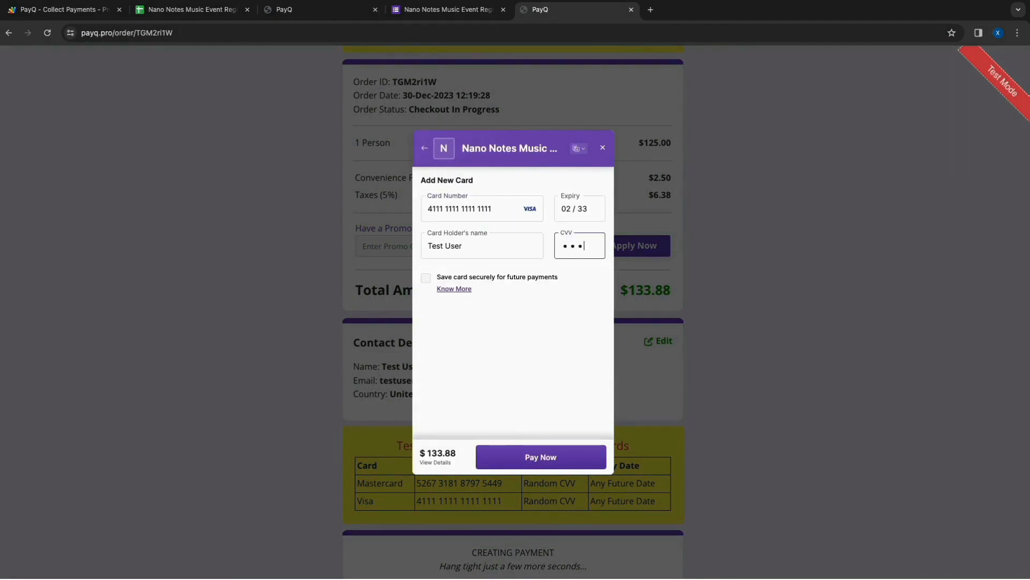
click(552, 458)
click(525, 456)
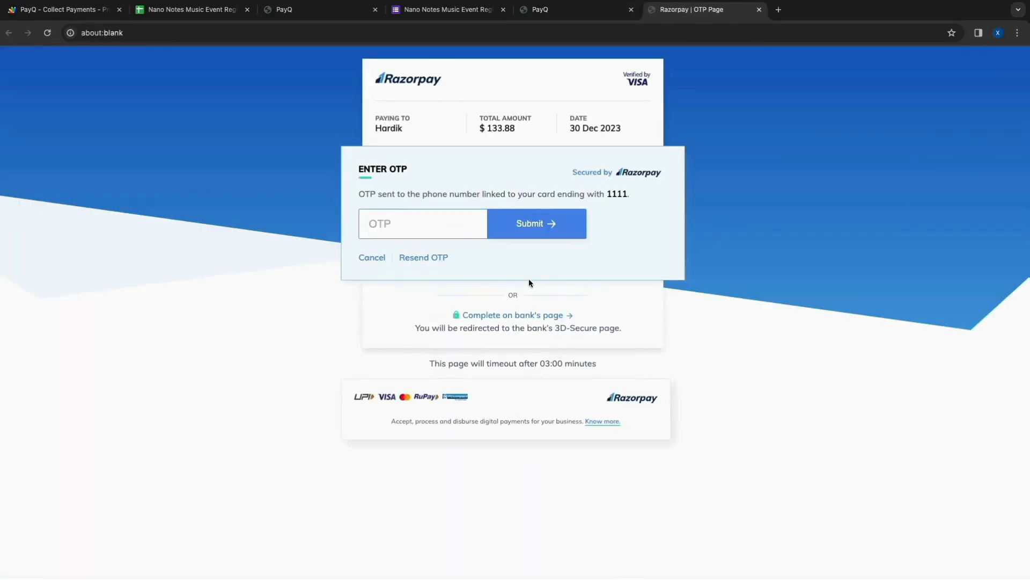
click(552, 237)
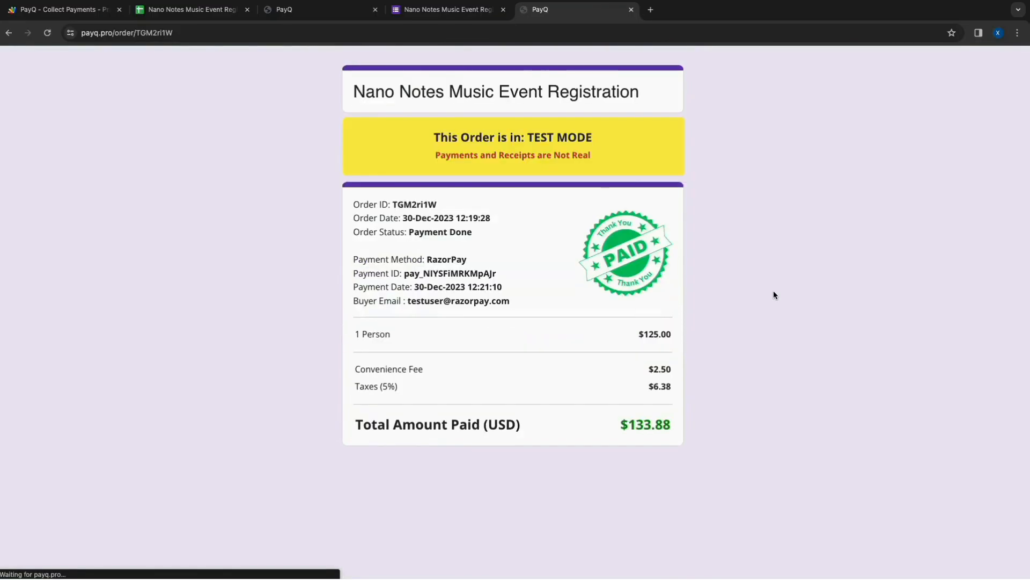
- Compare the receipt's payment method and payment ID with the matching transaction's details in the Razorpay dashboard
double_click(446, 260)
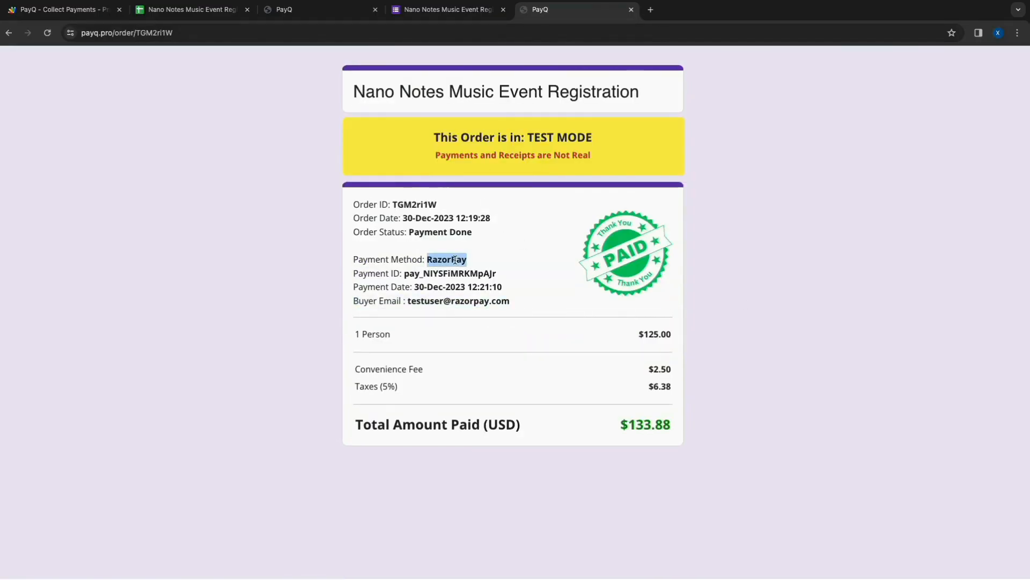
key(ctrl+Right)
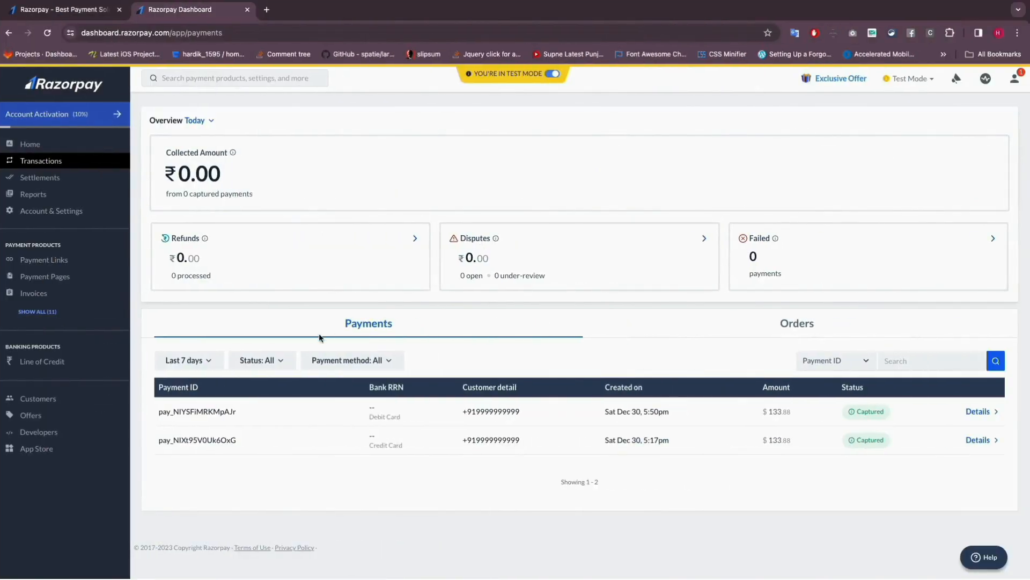
click(220, 411)
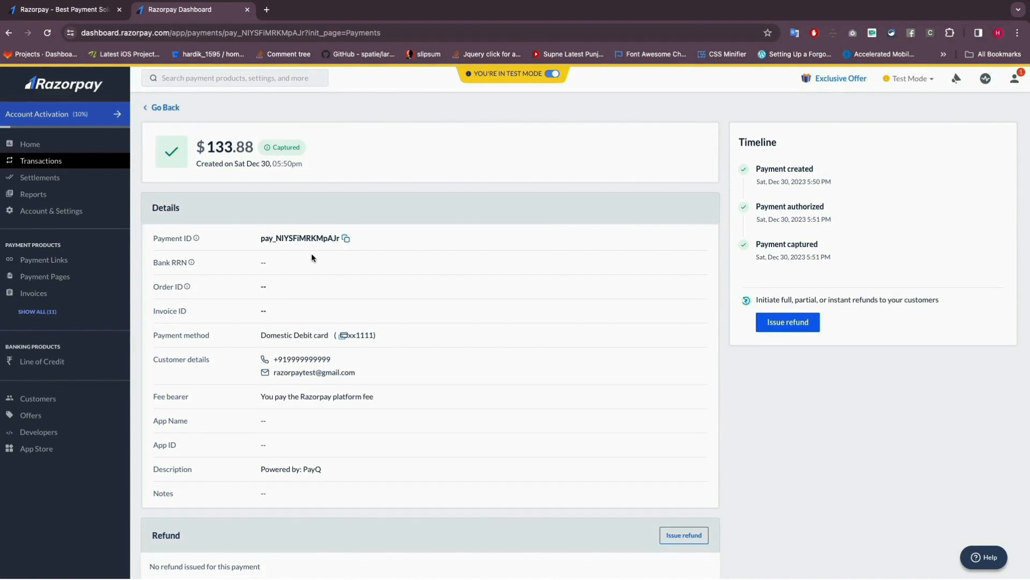
double_click(317, 236)
scroll(328, 345, down, 2)
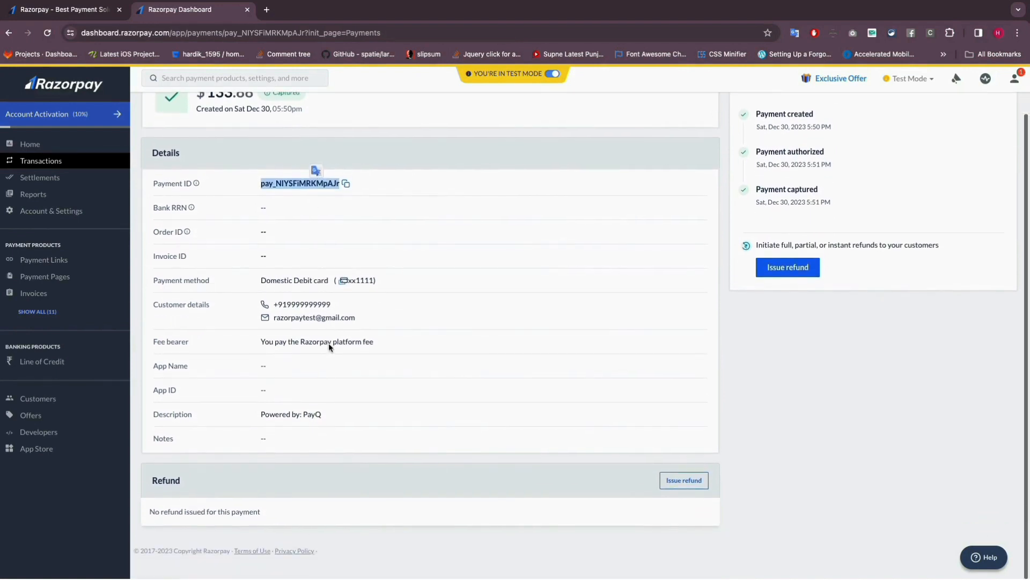
key(ctrl+Left)
double_click(488, 274)
click(539, 275)
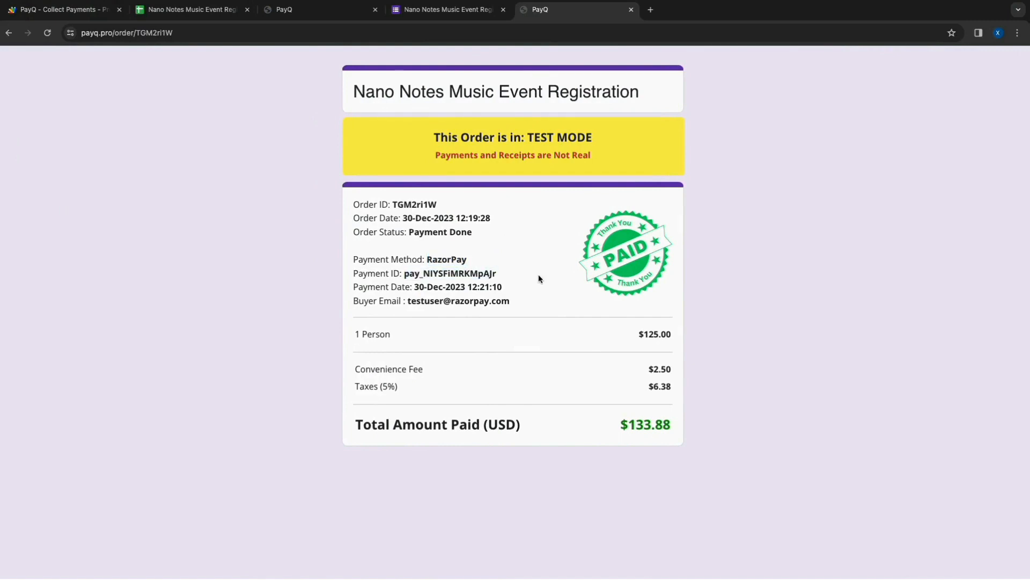
- In the form responses spreadsheet, review the first Razorpay registration's row and open its PayQ order link
click(215, 10)
drag(71, 181, 681, 181)
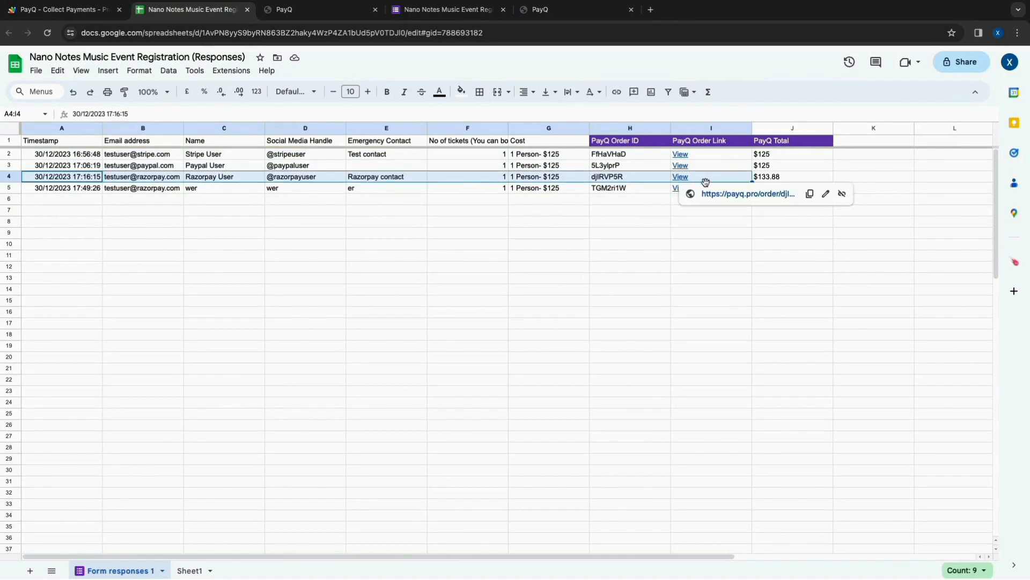
click(680, 177)
click(708, 194)
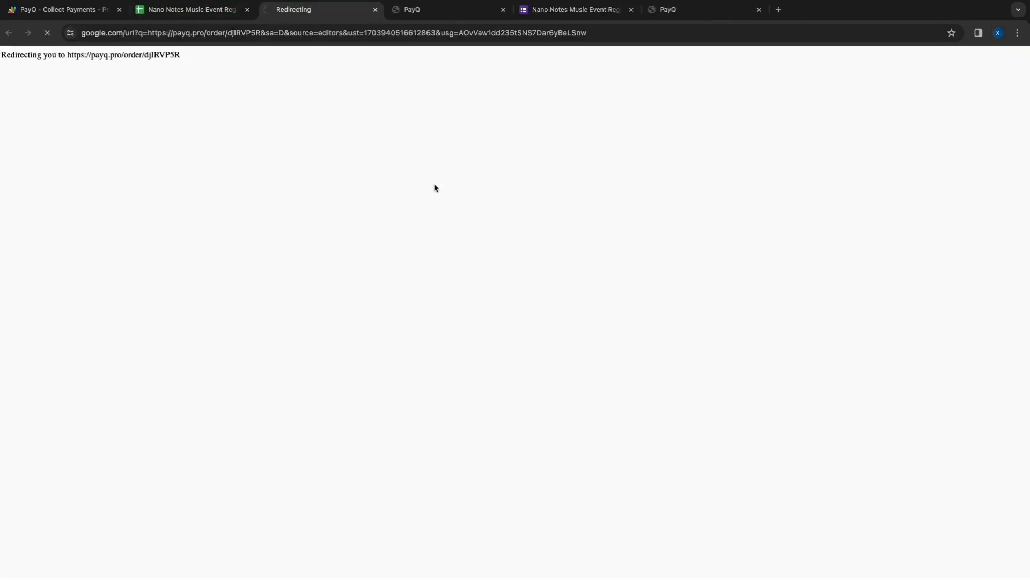